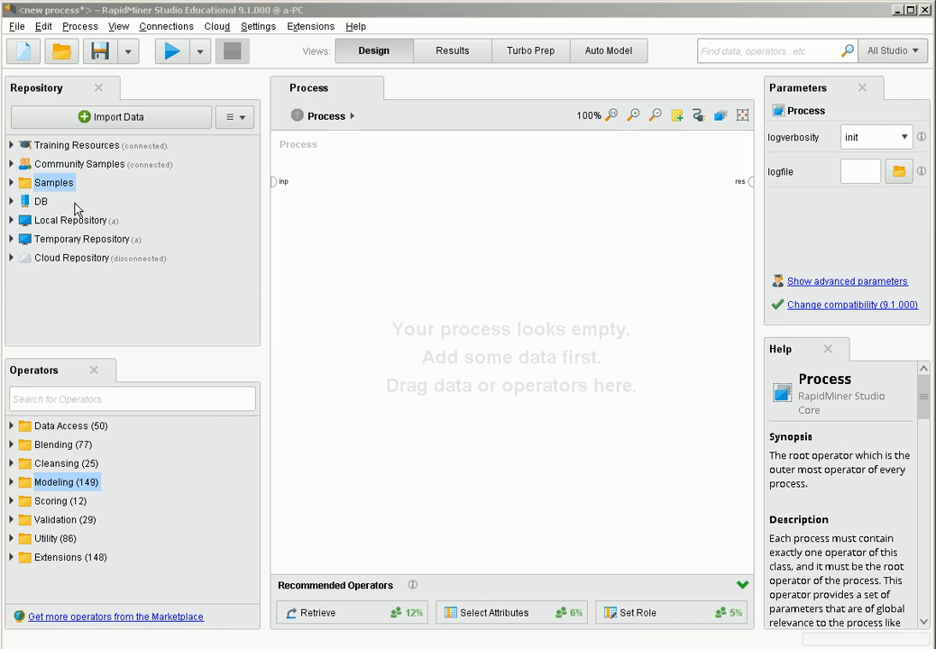
Add the Iris sample data set to the process and connect its output to the first result port.
click(11, 184)
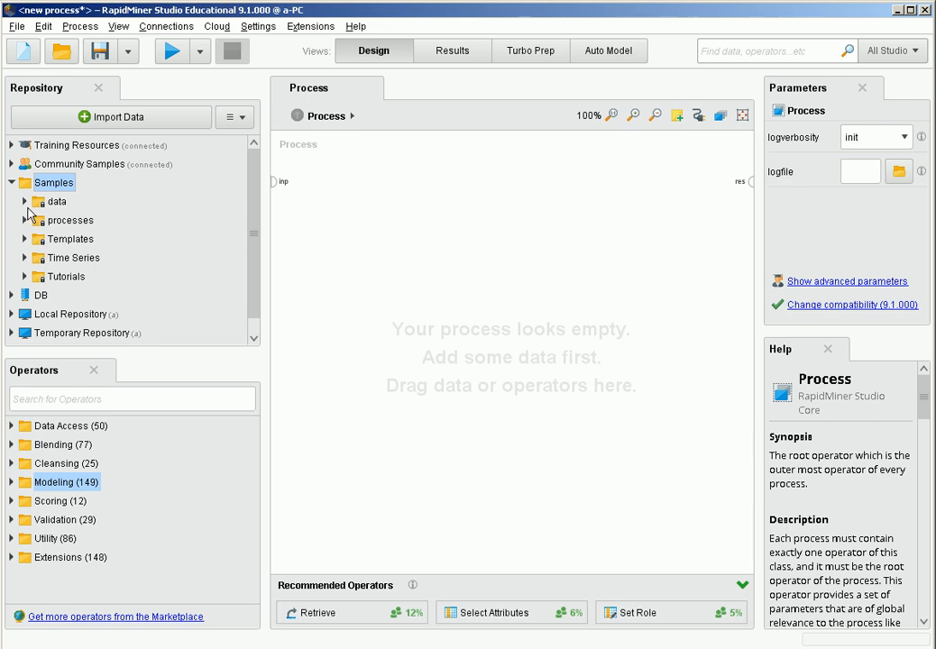
click(25, 202)
drag(67, 240, 379, 255)
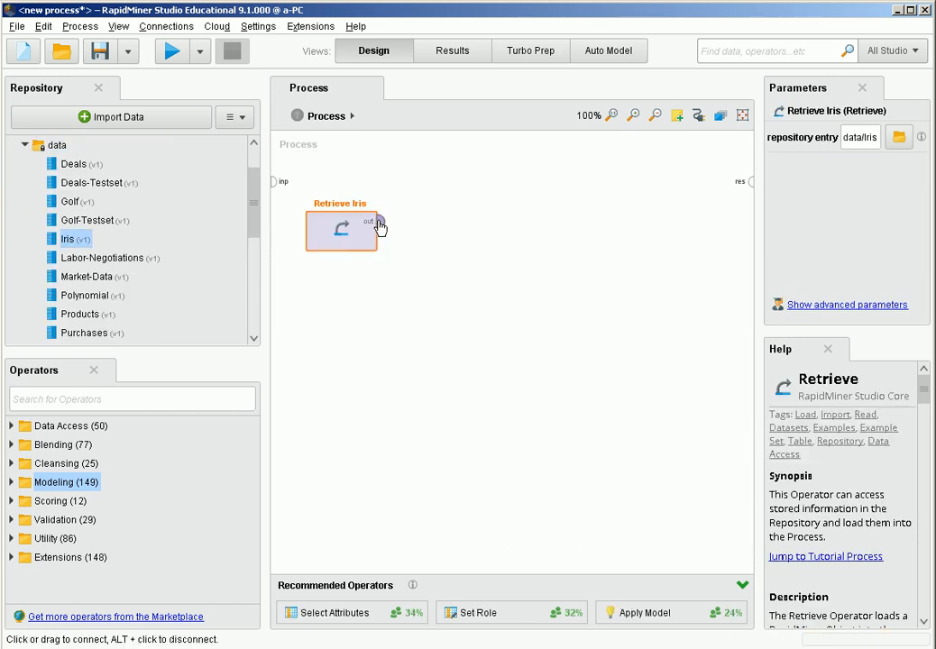
click(378, 221)
click(750, 183)
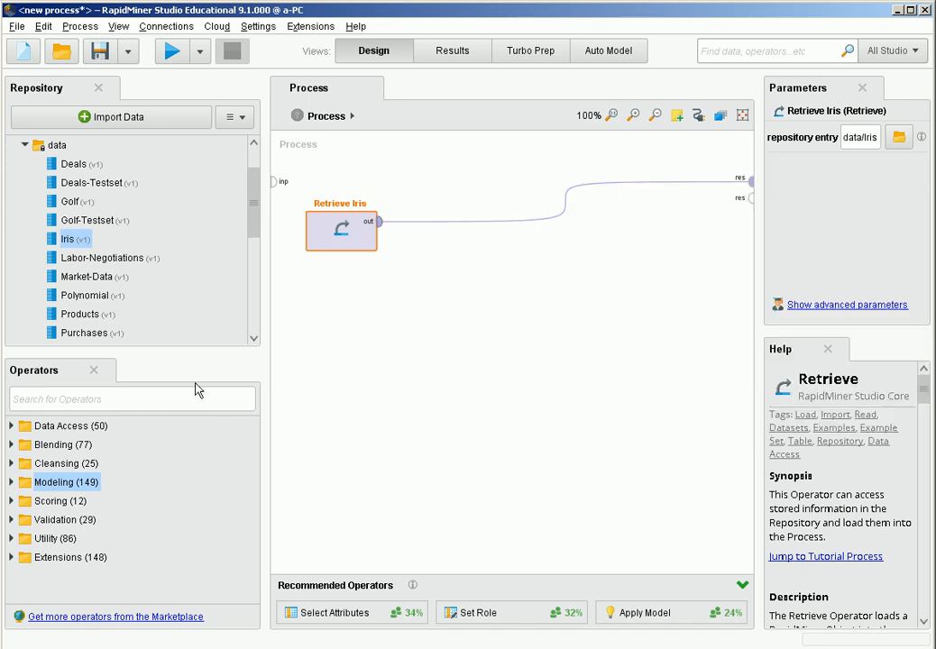
Search the operators for "Feature" and insert Weight by Information Gain into the connection between Retrieve Iris and the result port.
click(132, 396)
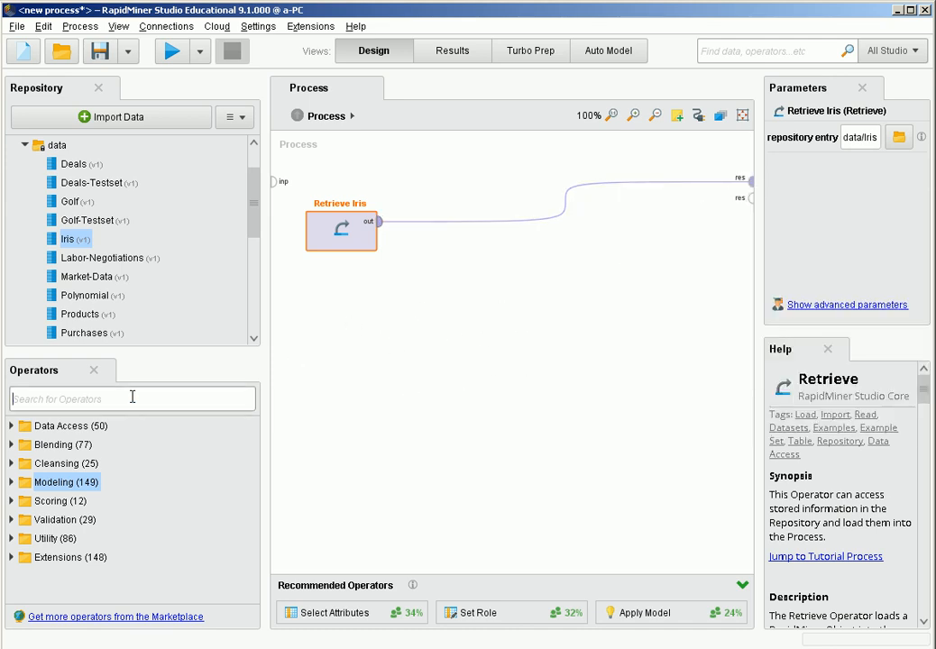
text(Feature)
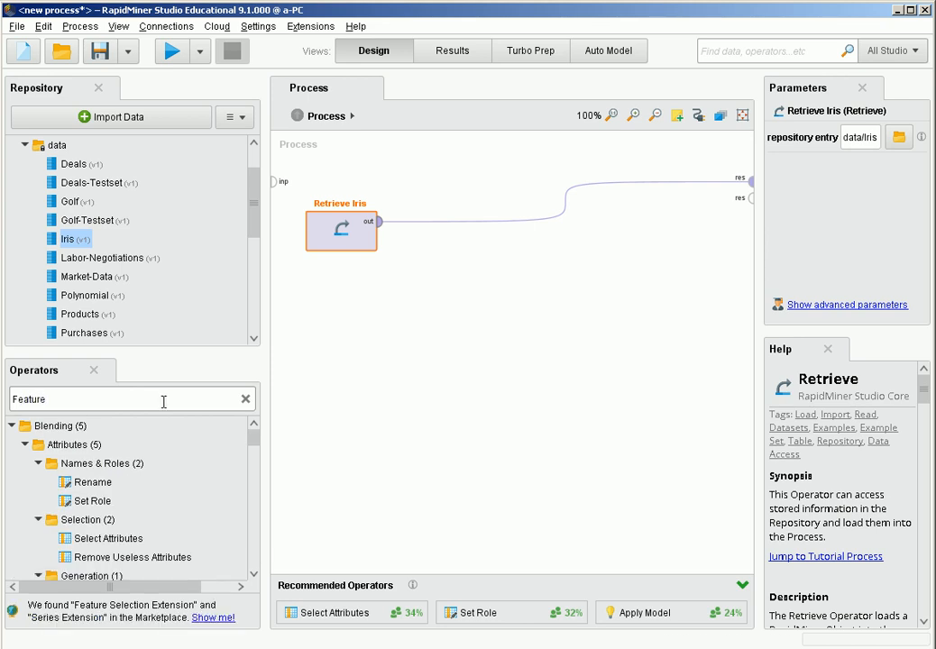
scroll(144, 487, down, 5)
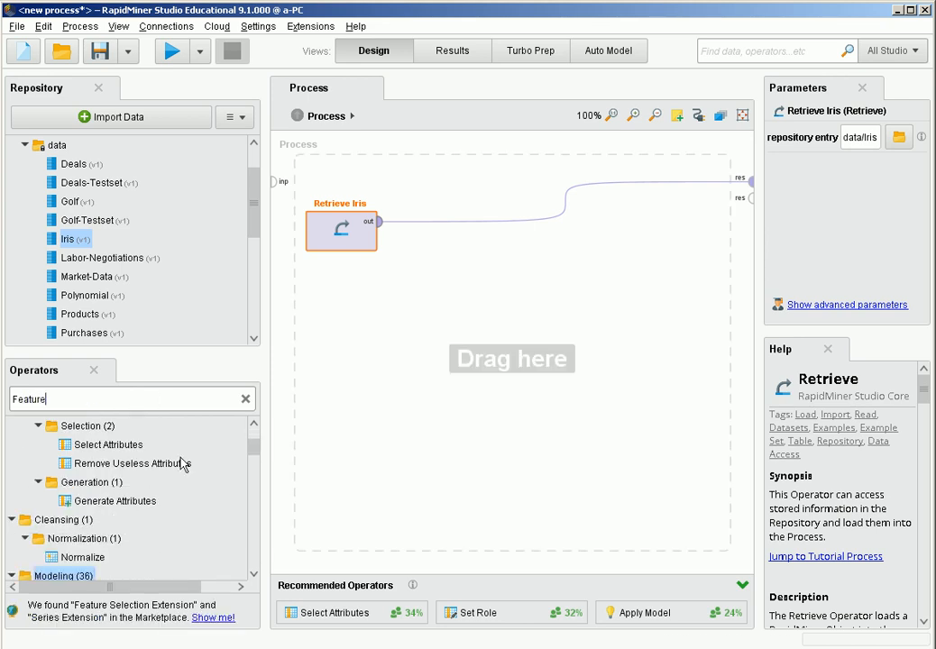
scroll(94, 474, down, 2)
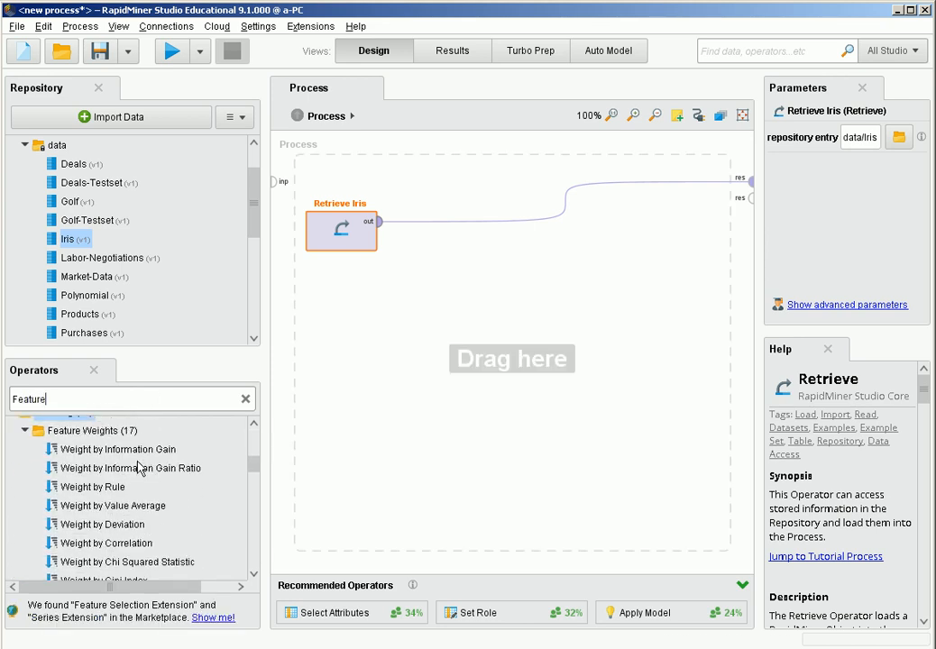
click(126, 429)
scroll(127, 438, up, 1)
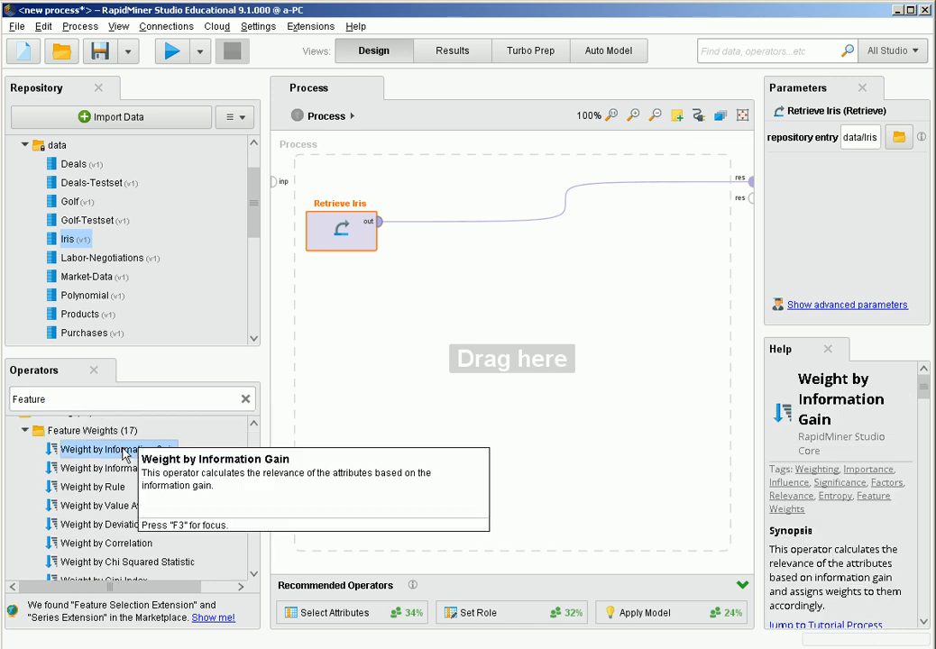
click(72, 432)
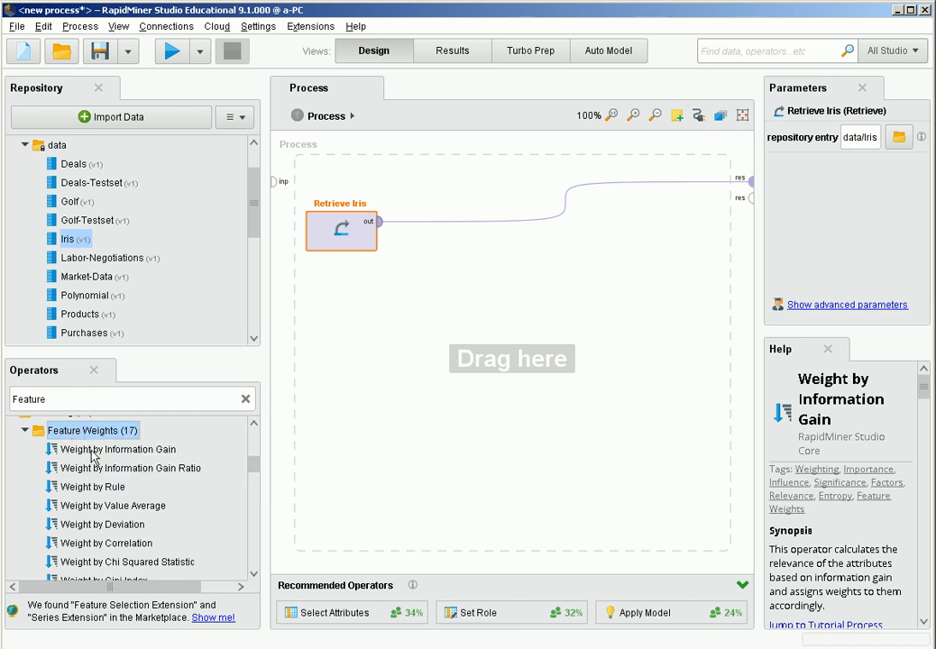
click(93, 454)
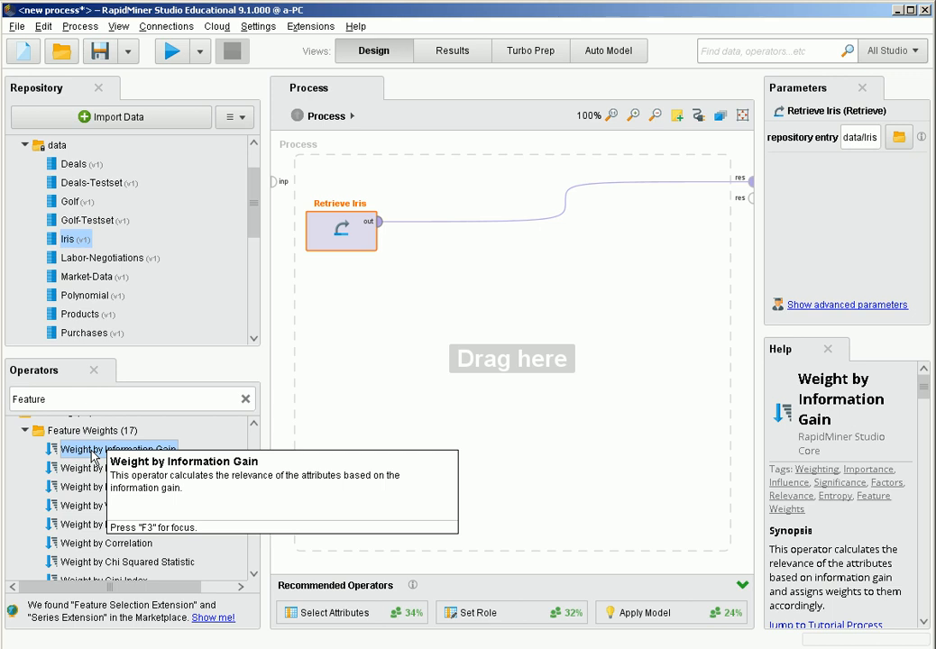
drag(93, 456, 441, 227)
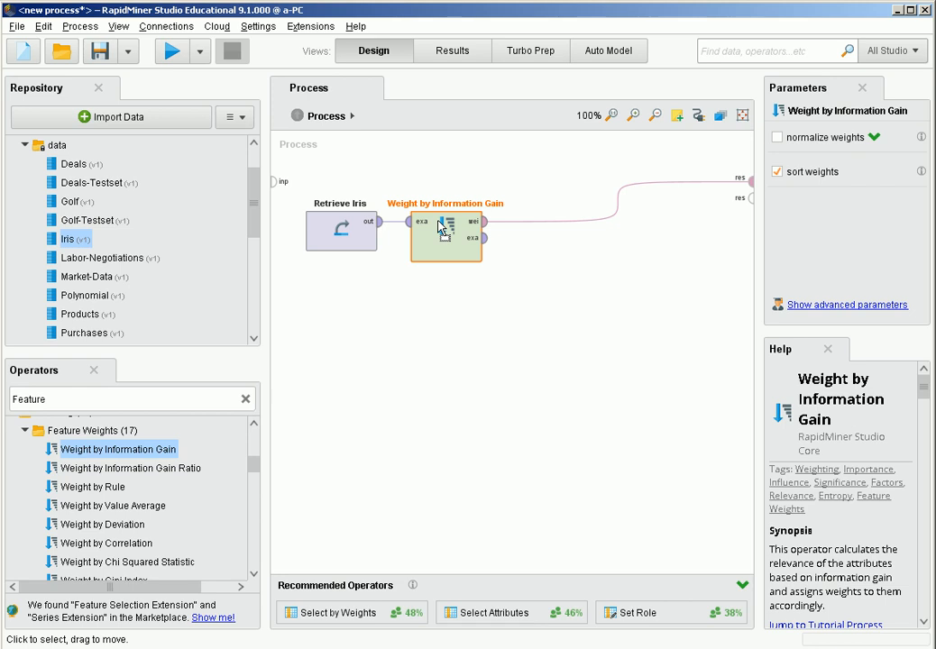
Add Weight by Information Gain Ratio below, feed it the first weighting operator's example set, and connect its weights to the second result port.
drag(127, 468, 441, 317)
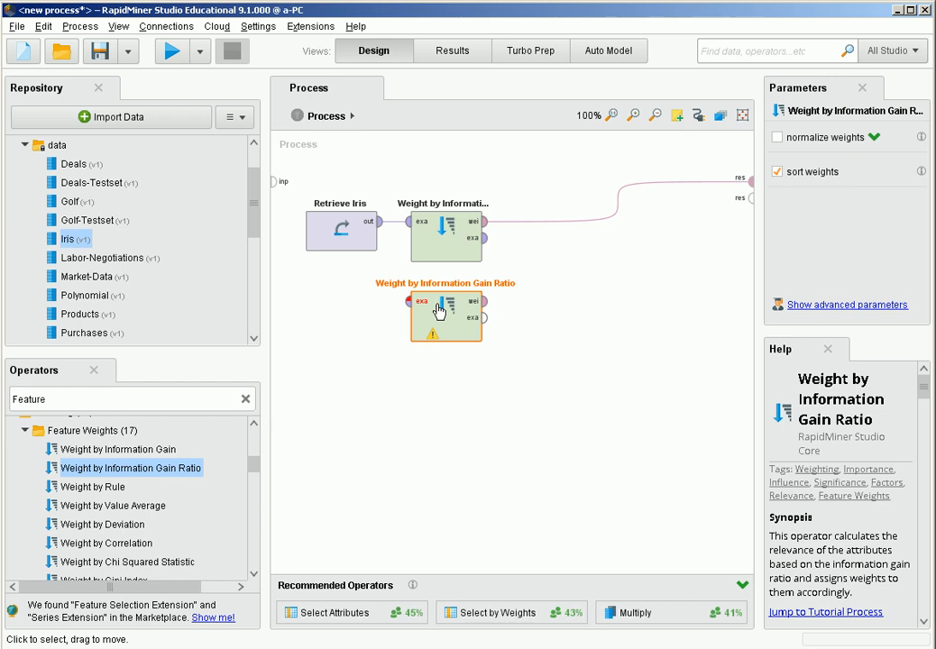
click(486, 239)
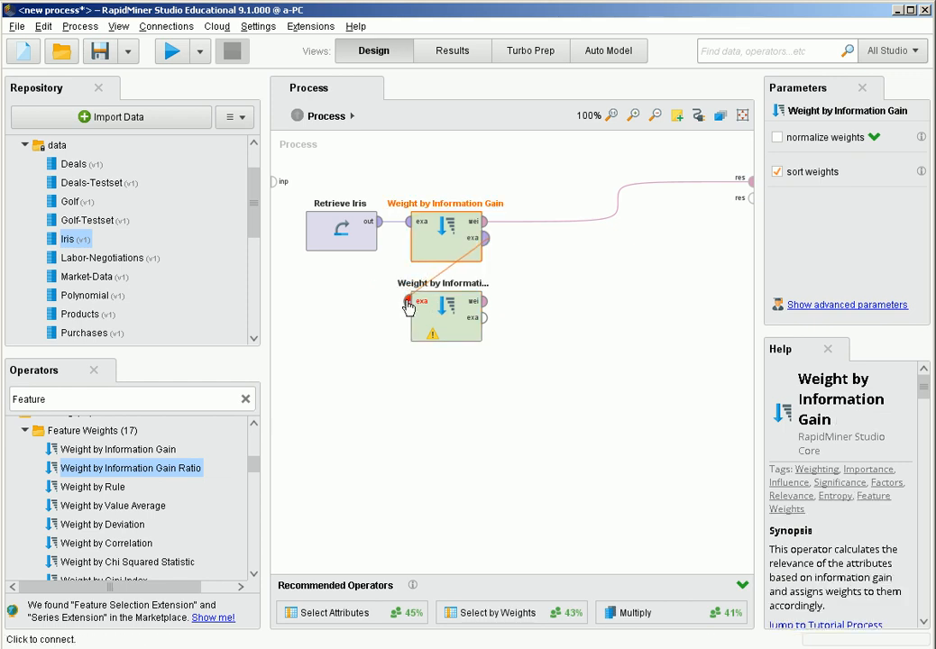
click(408, 303)
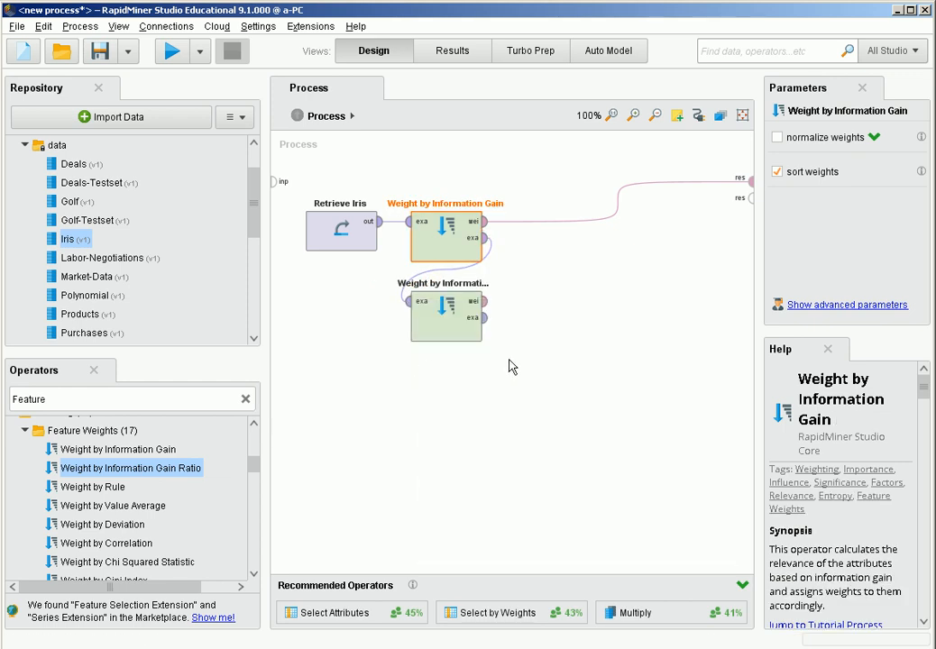
click(486, 303)
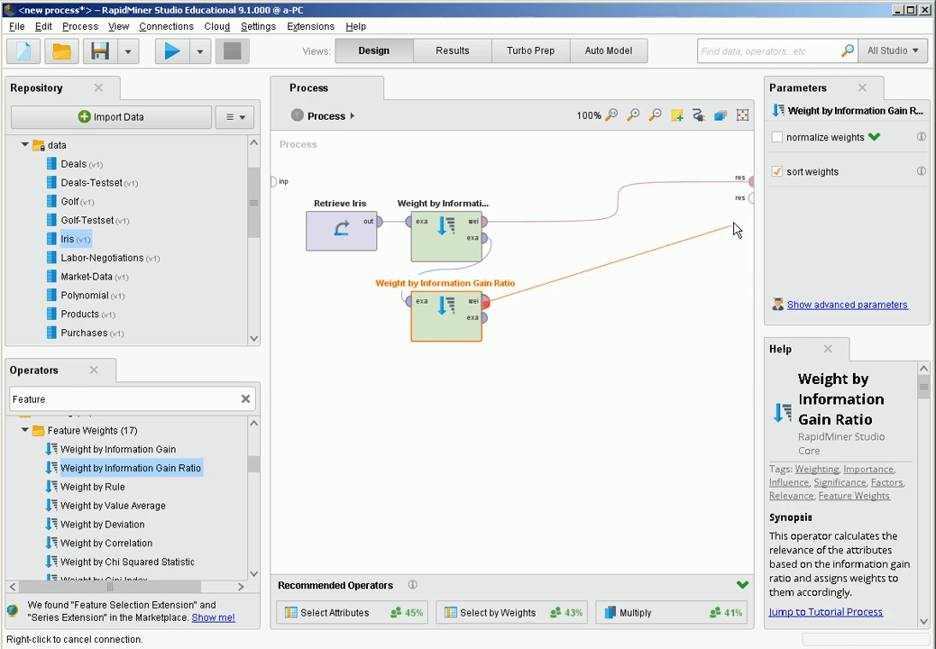
click(749, 197)
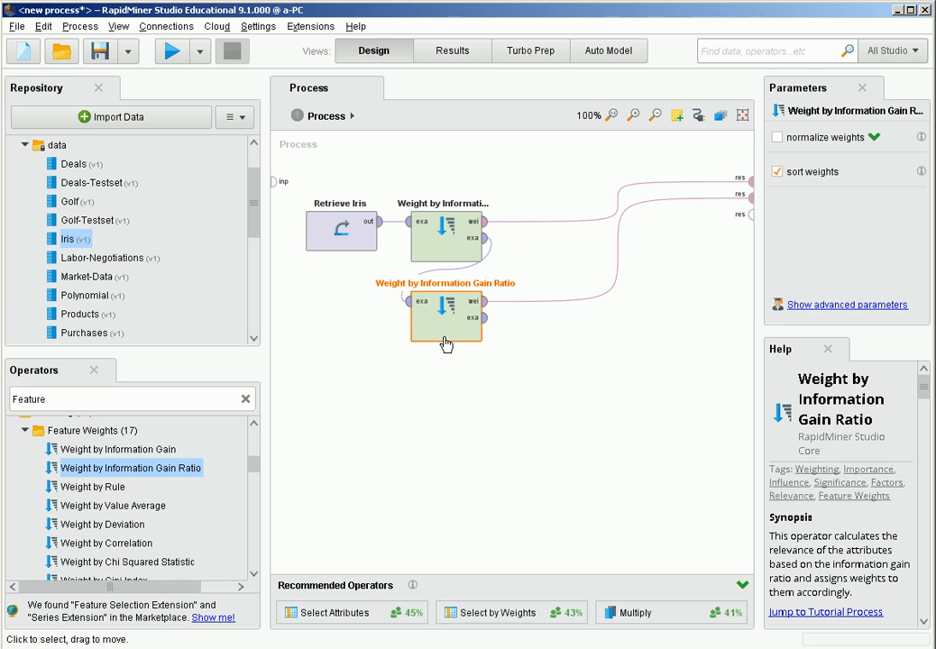
click(454, 257)
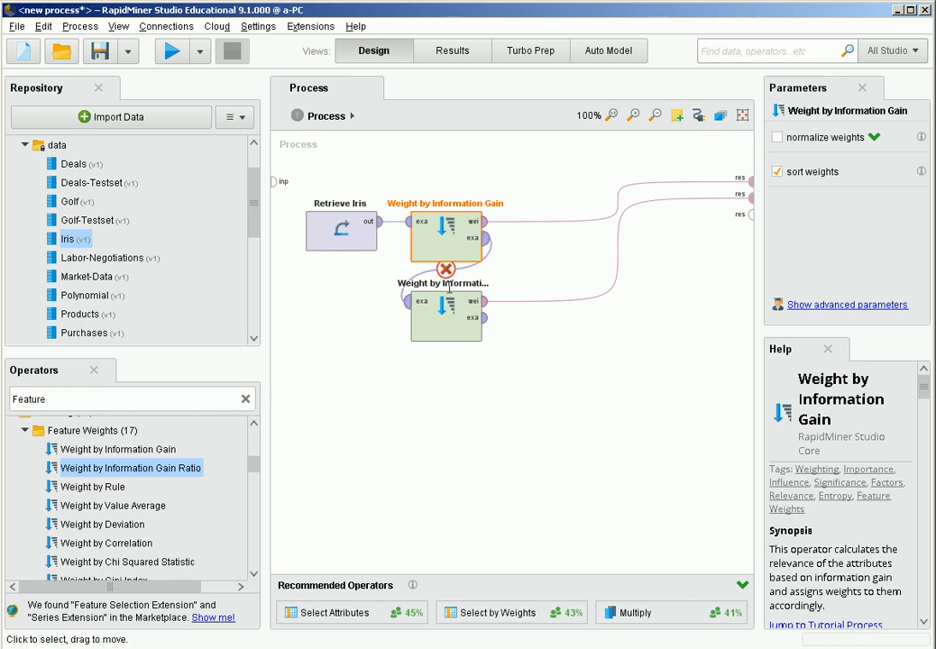
click(428, 344)
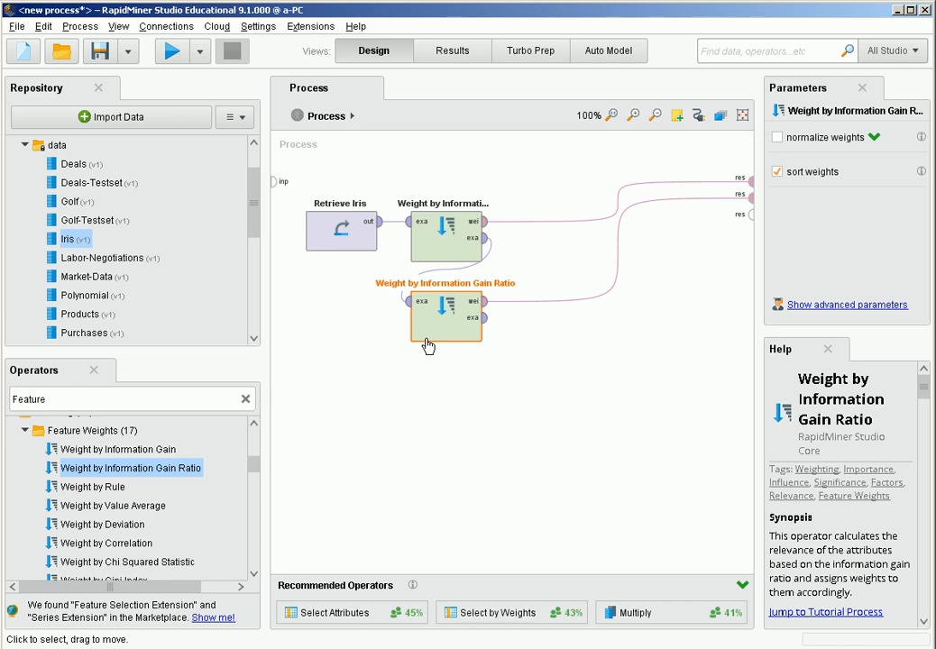
Add Weight by Relief, feed it the example set from Weight by Information Gain Ratio, and connect its weights to the third result port.
click(151, 506)
scroll(151, 511, down, 2)
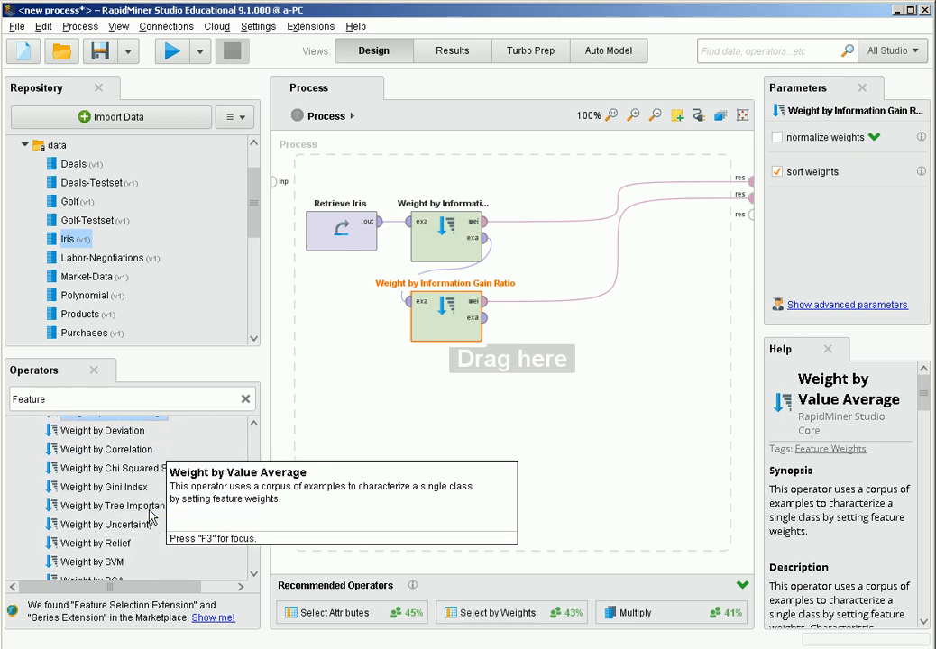
scroll(136, 527, down, 1)
drag(119, 544, 435, 390)
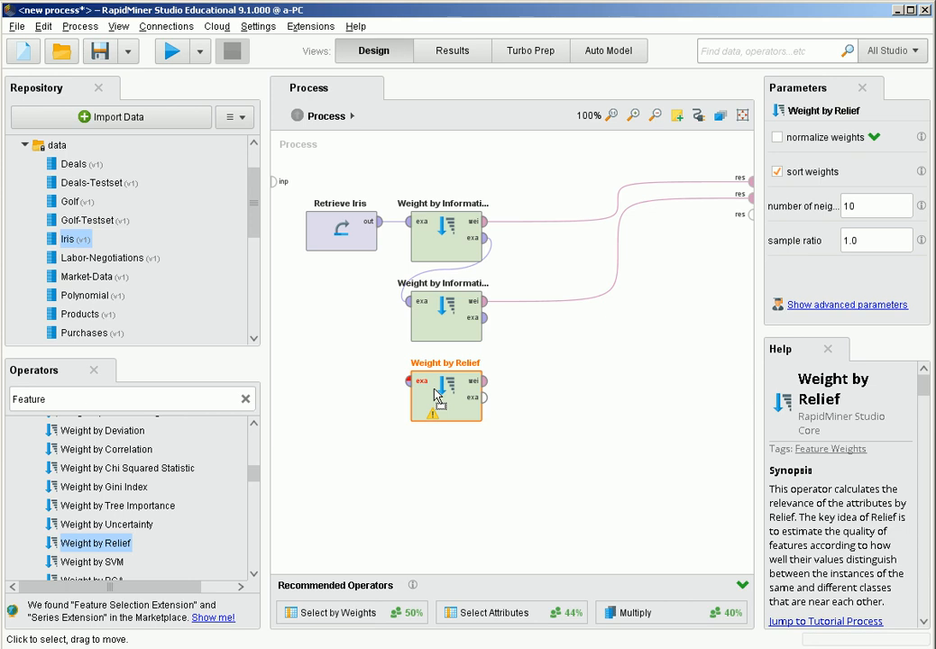
click(485, 318)
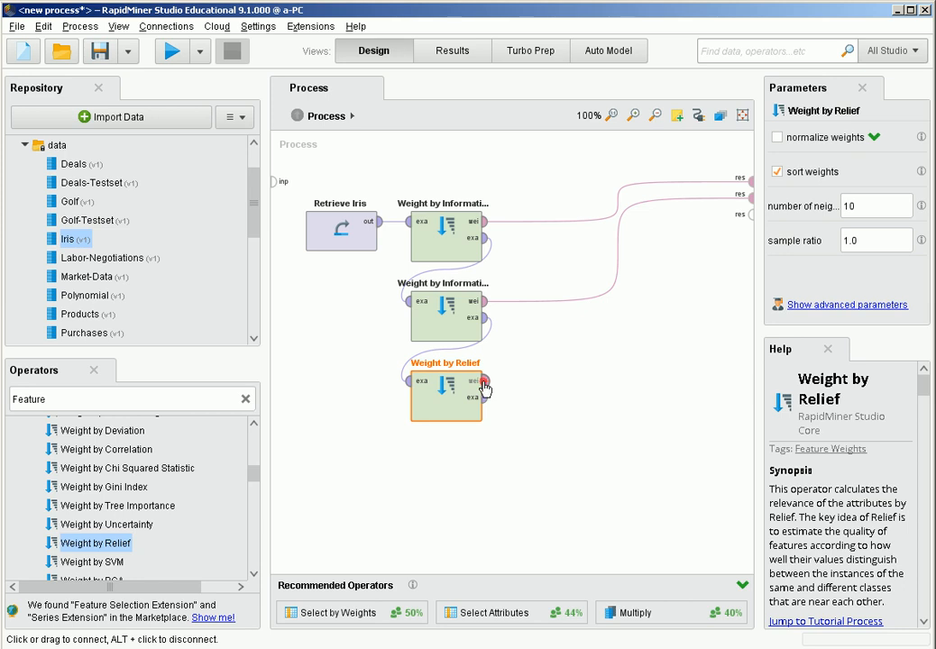
click(484, 385)
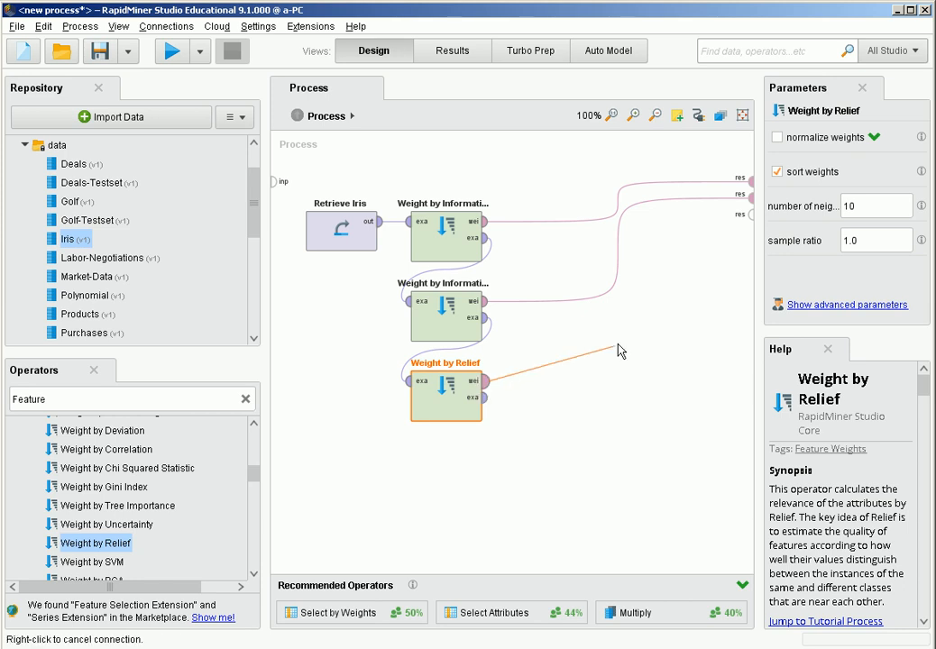
click(754, 221)
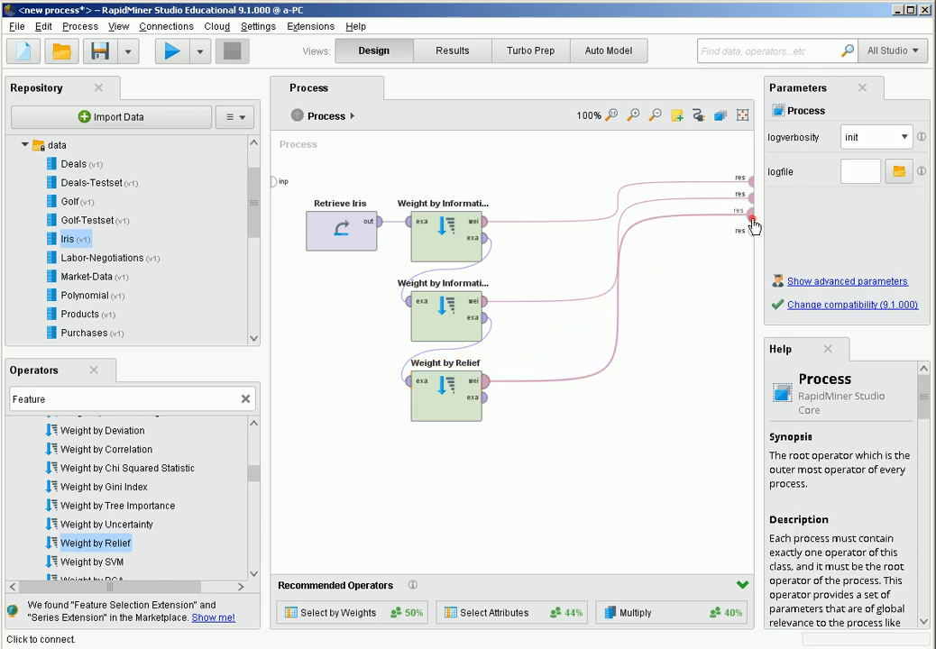
click(463, 414)
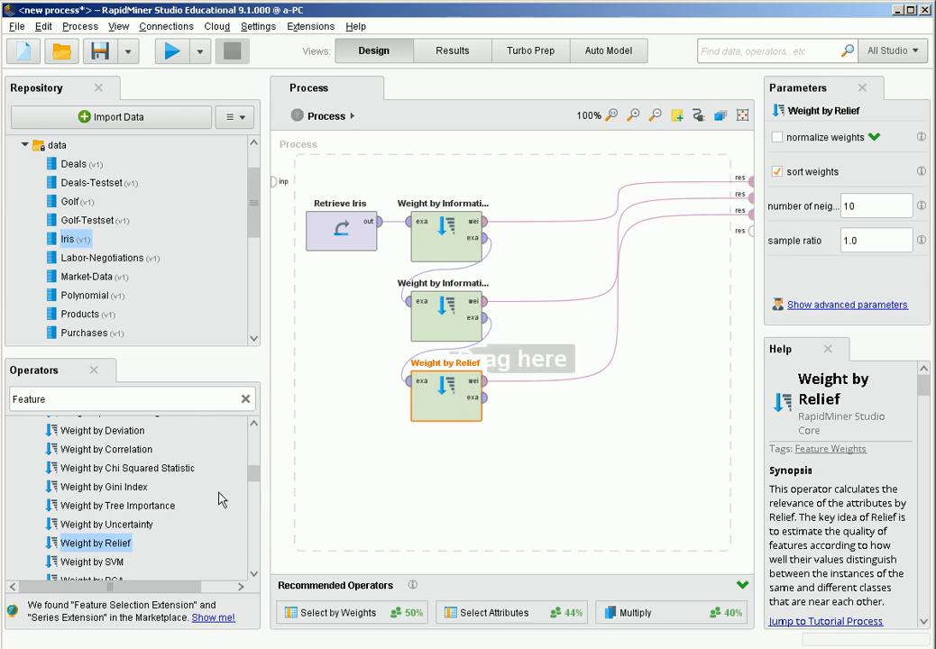
Add Weight by Correlation, feed it the example set from Weight by Relief, and connect its weights to the fourth result port.
drag(108, 448, 445, 482)
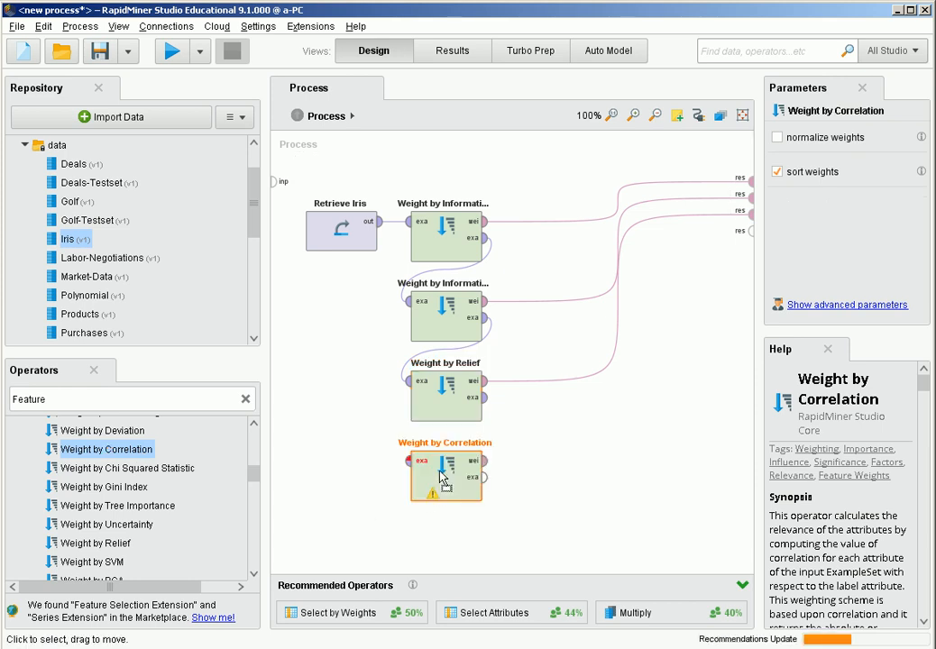
click(485, 398)
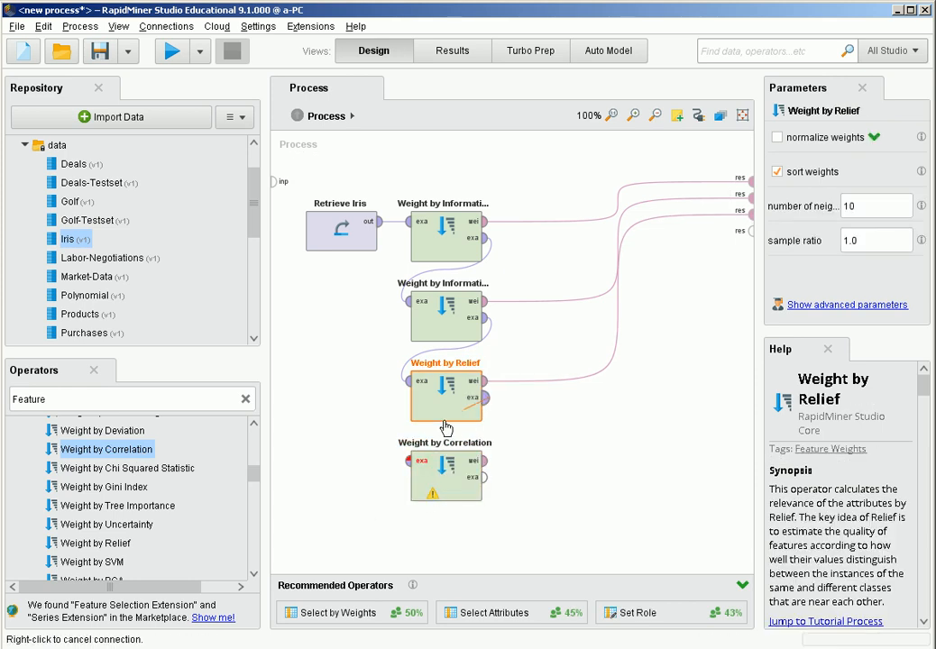
click(410, 463)
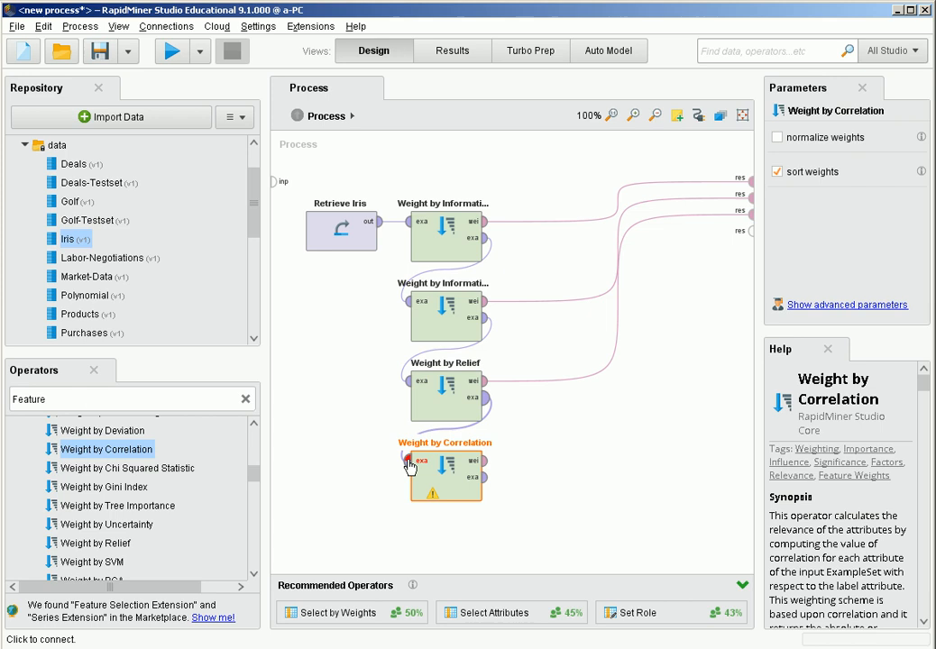
click(484, 461)
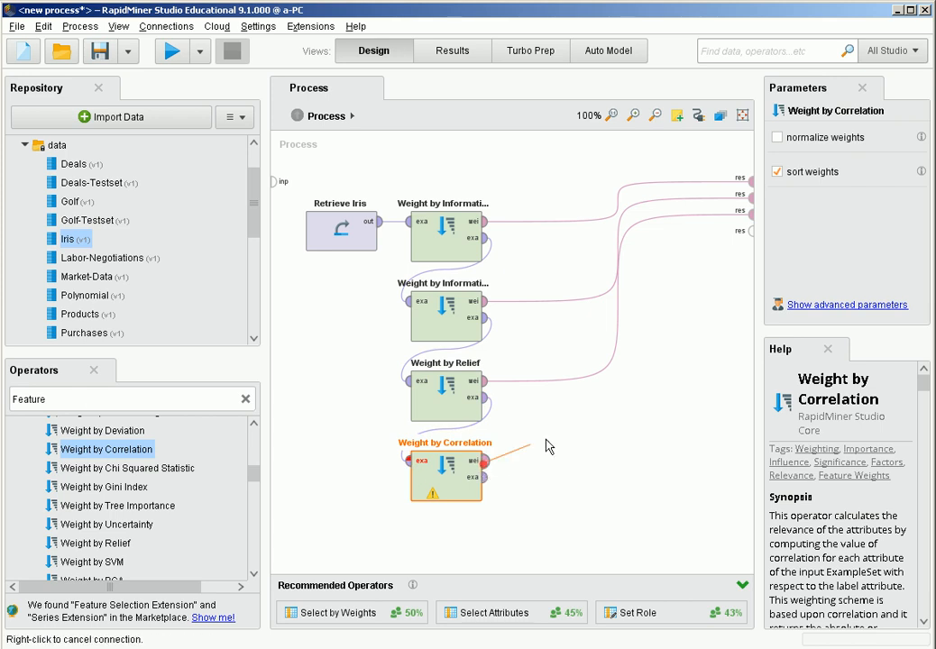
click(753, 236)
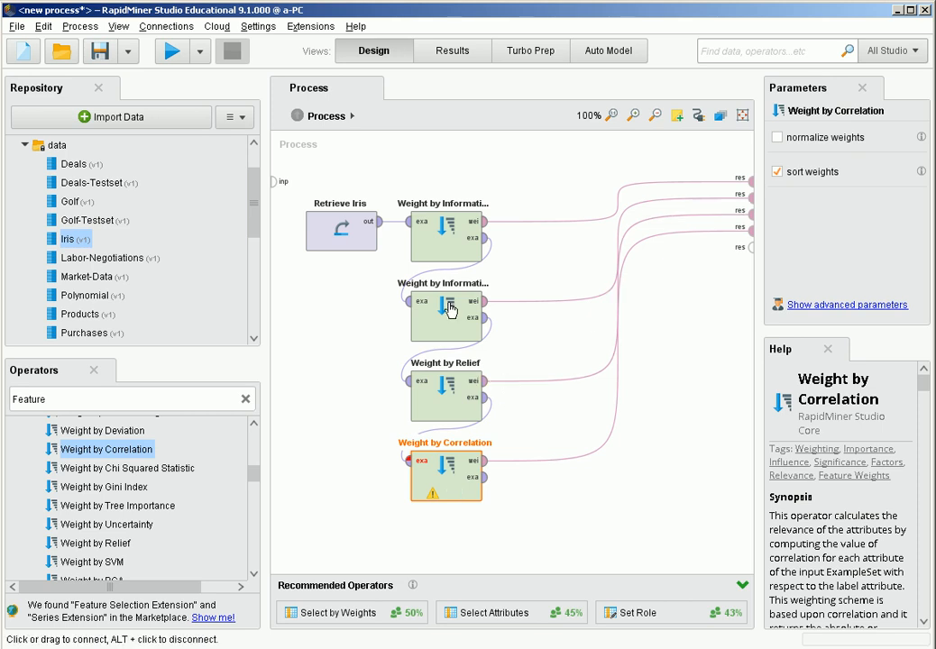
Run the process and compare the attribute weights from Correlation, Relief, Information Gain Ratio and Information Gain.
click(173, 54)
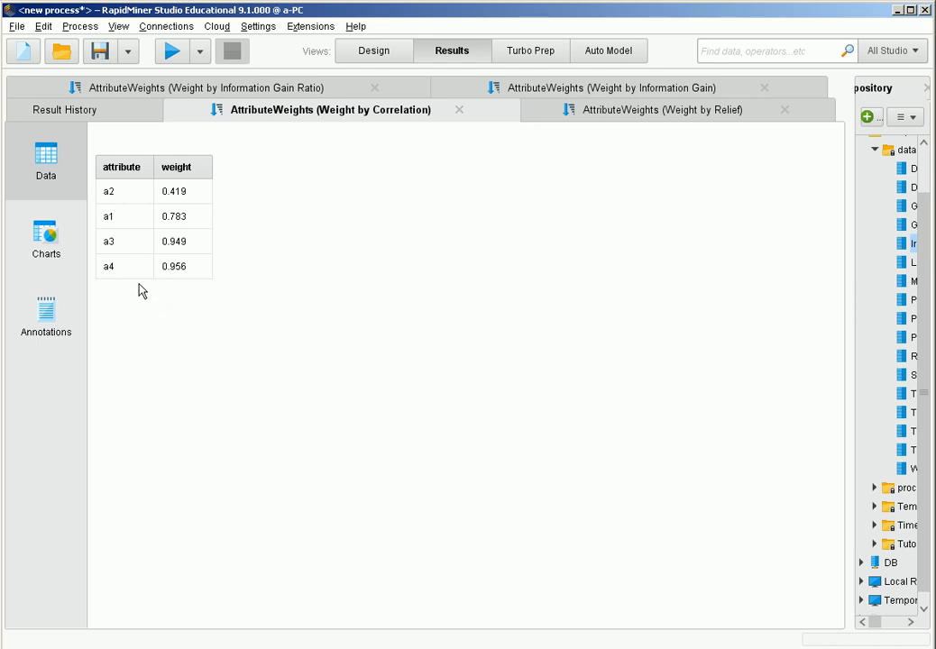
click(661, 117)
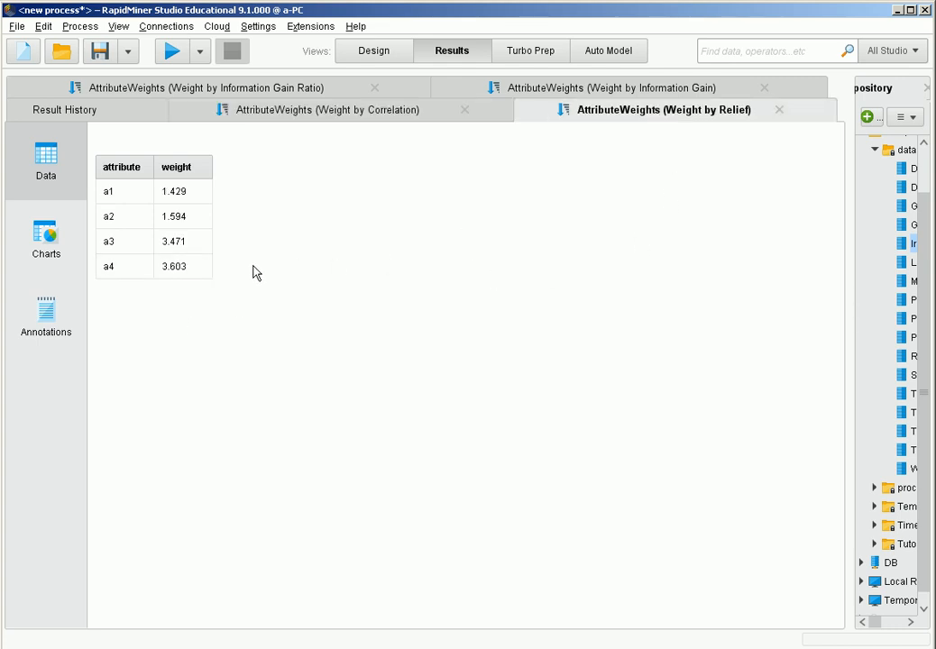
click(389, 116)
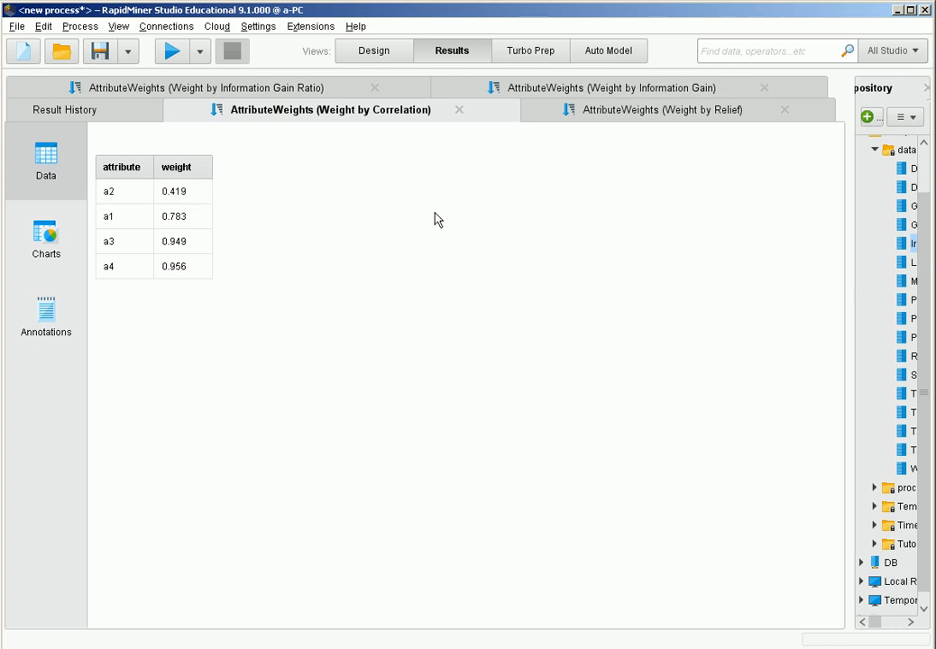
click(668, 125)
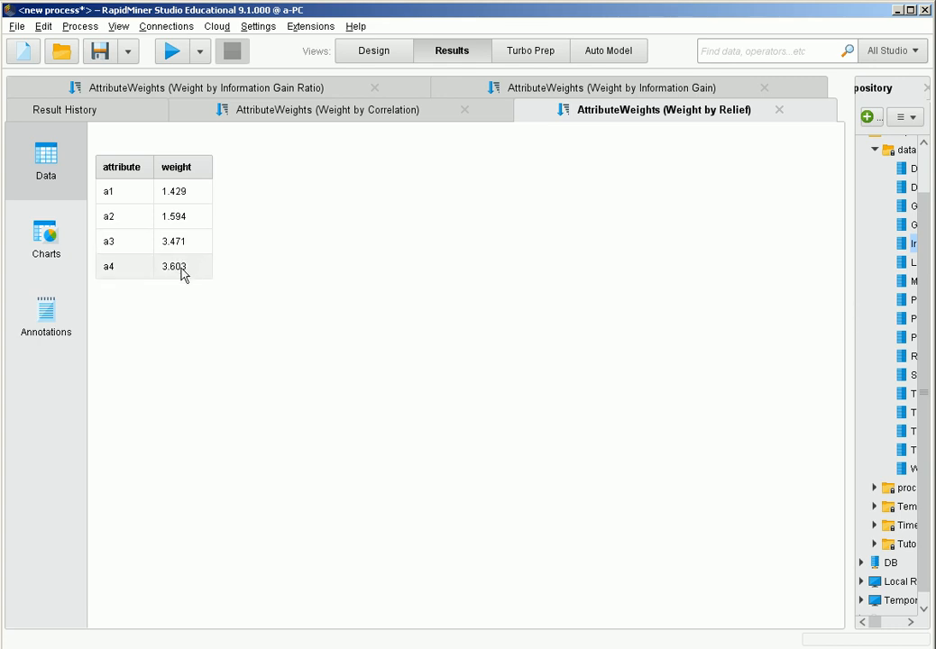
click(286, 93)
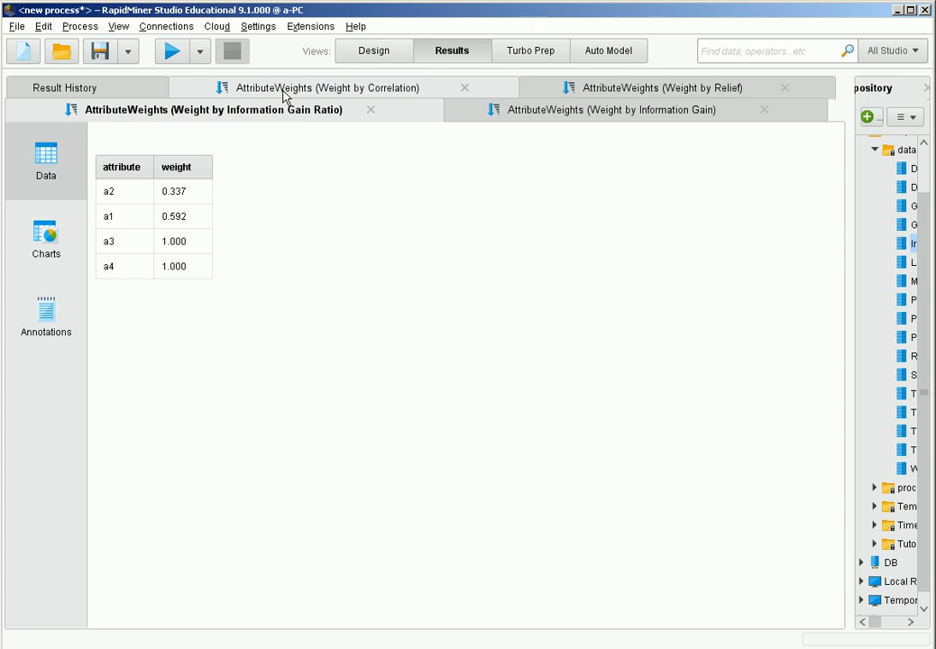
click(604, 119)
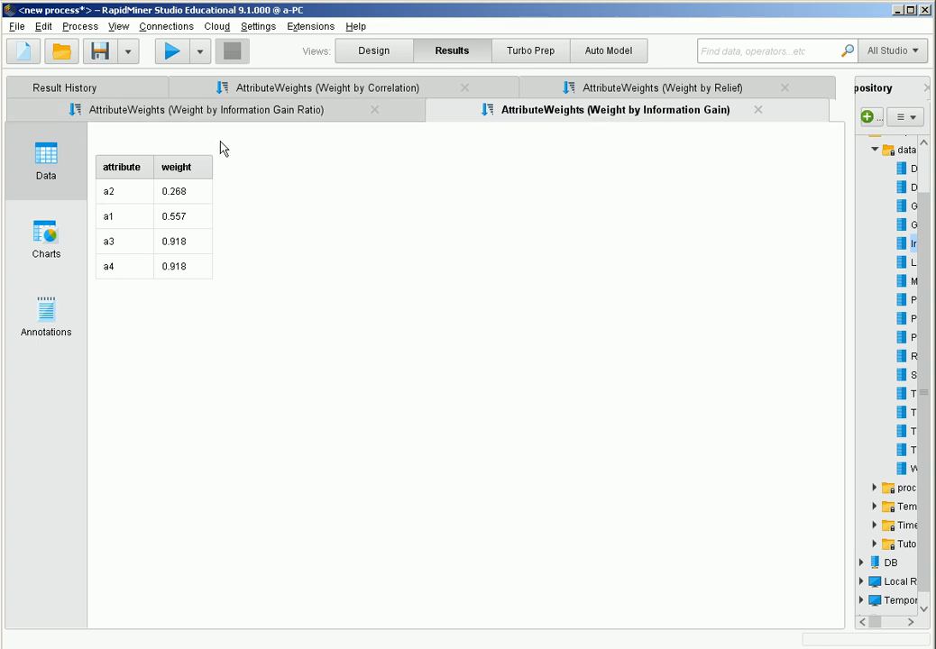
Review the attribute weights computed by Correlation and by Relief.
click(286, 95)
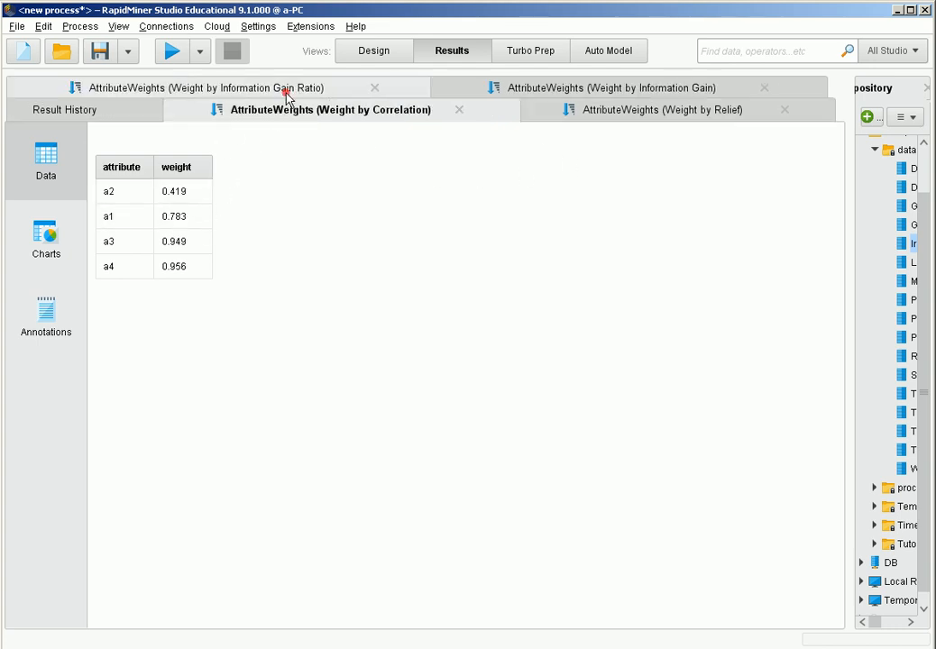
click(569, 96)
click(621, 94)
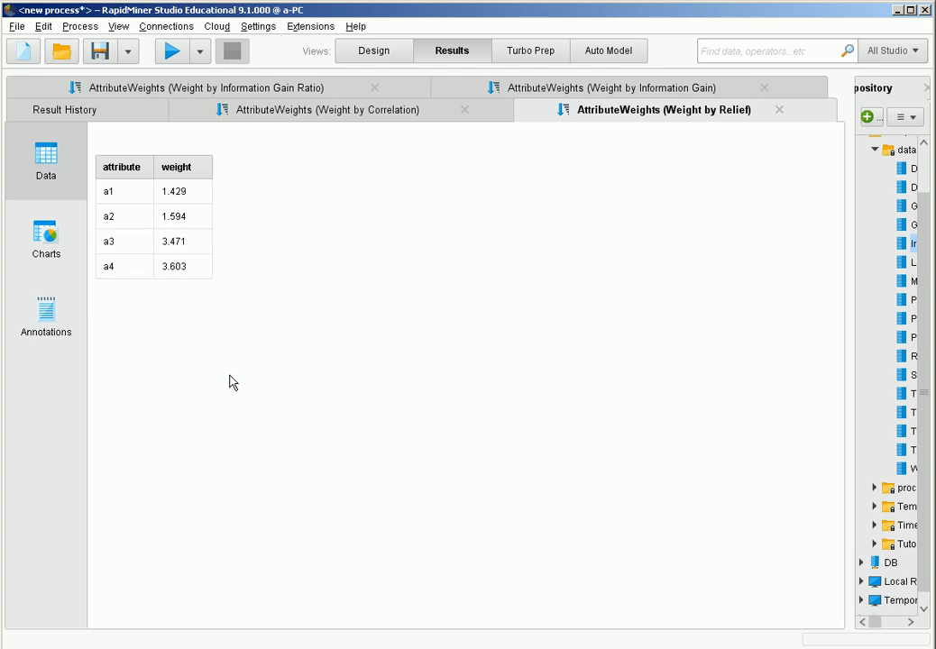
click(167, 339)
Connect the example set output of Weight by Correlation to the fifth result port and run the process.
click(388, 54)
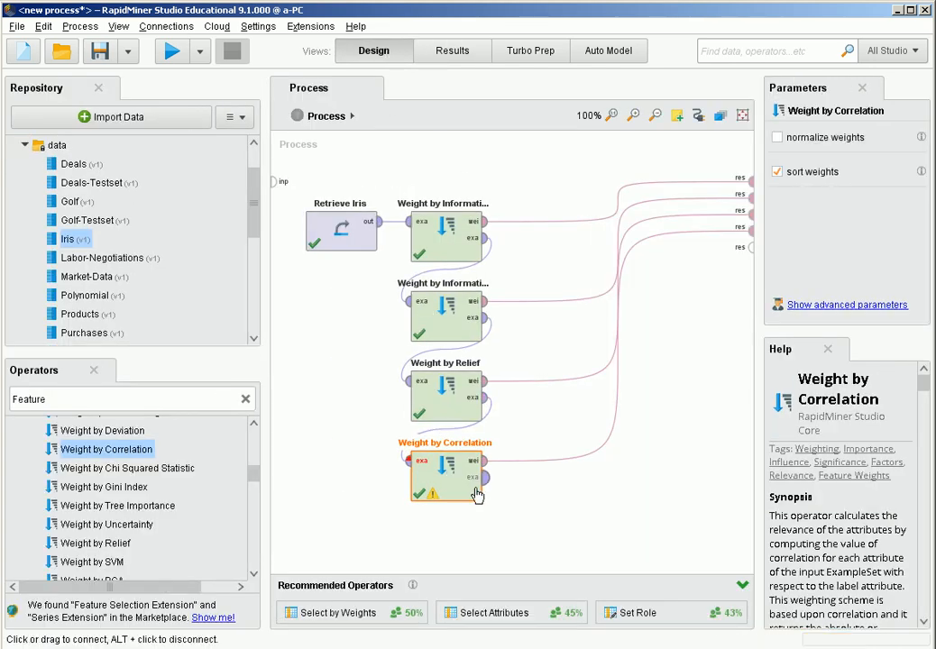
click(483, 478)
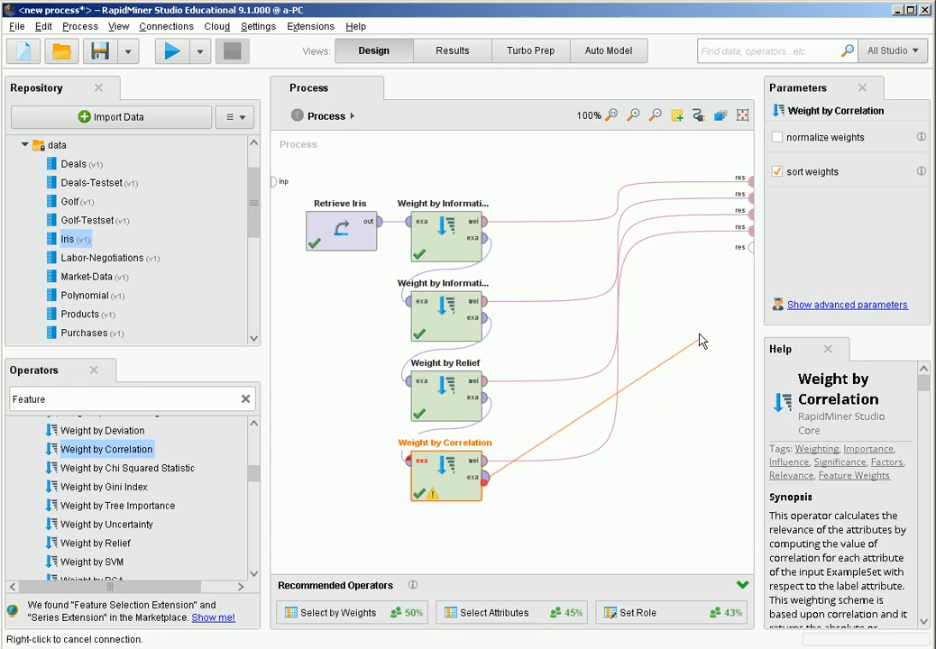
click(752, 247)
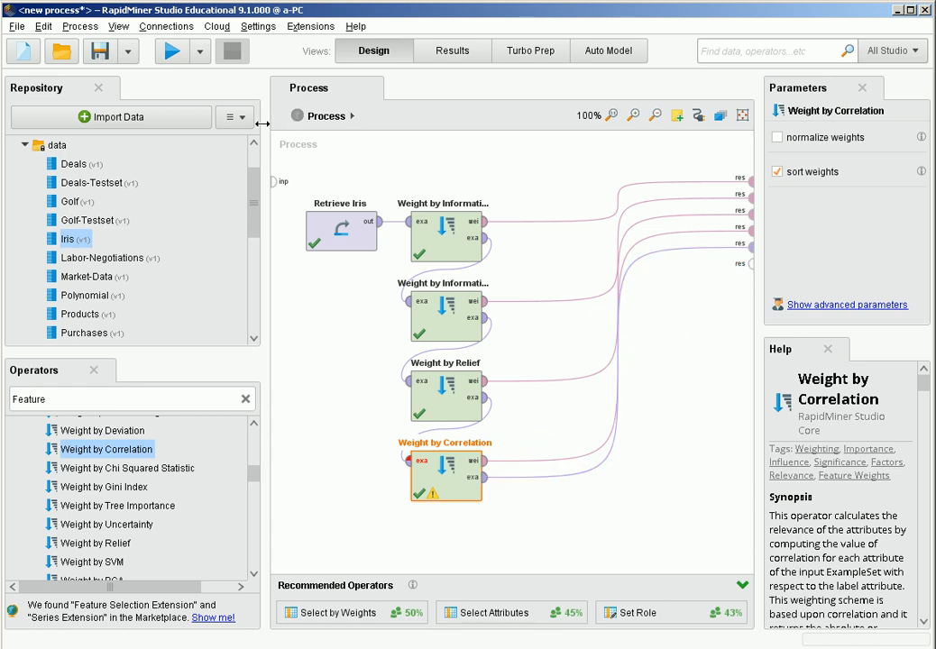
click(173, 54)
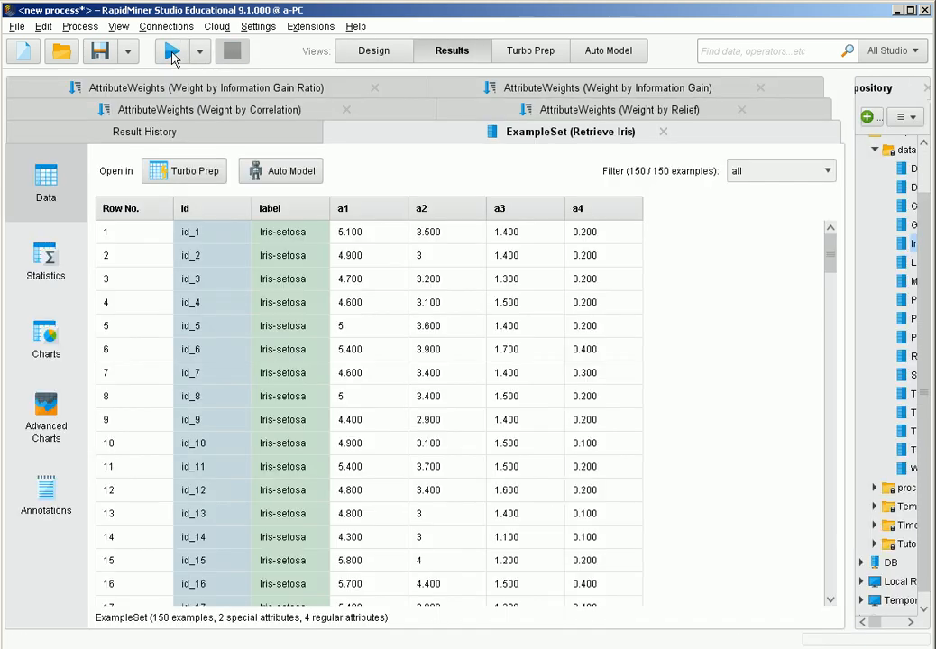
Chart the Iris example set as a Histogram that plots only attribute a1.
click(66, 348)
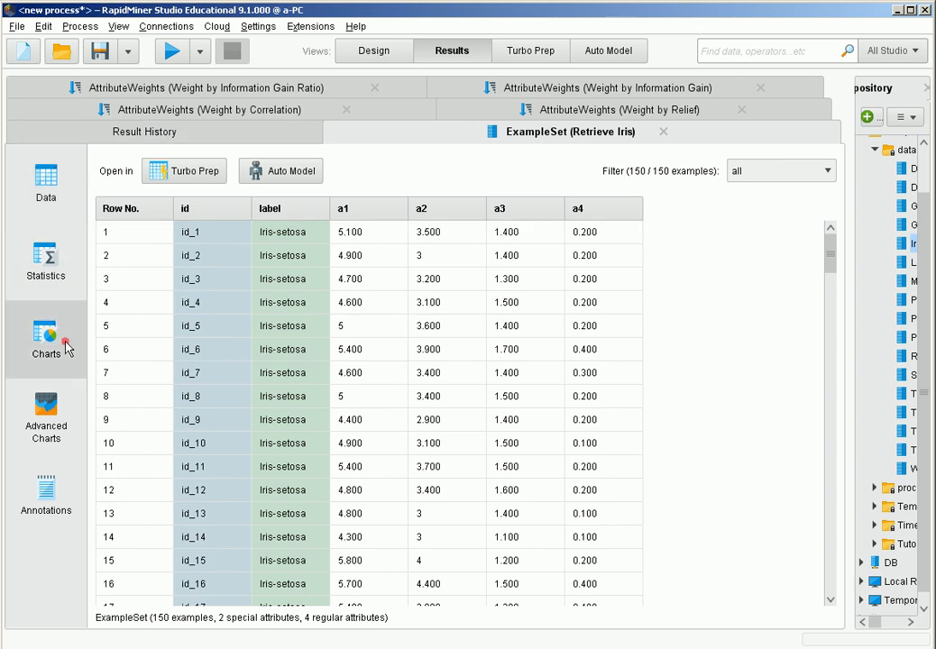
click(163, 195)
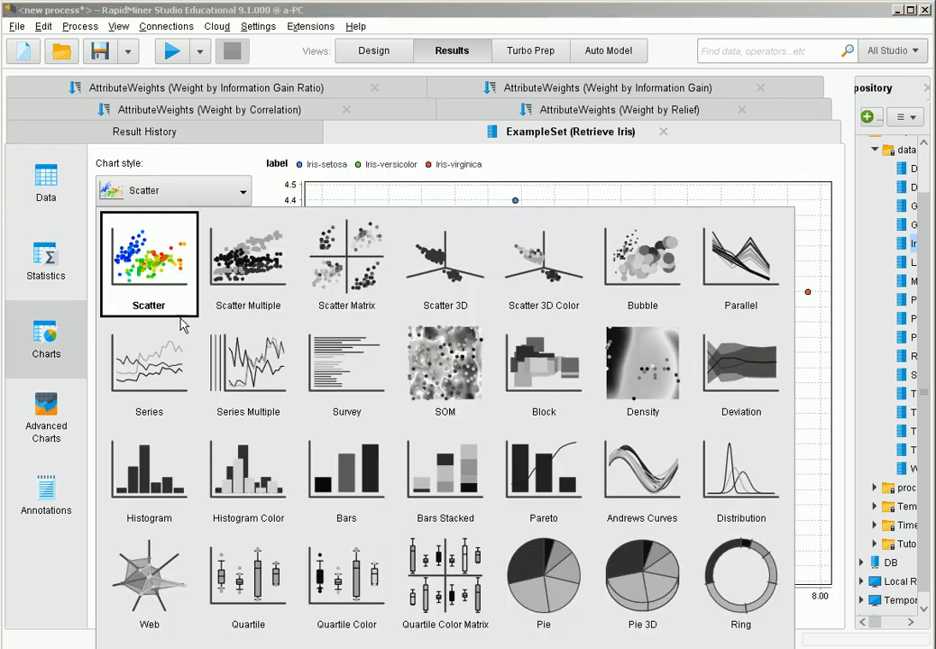
click(153, 473)
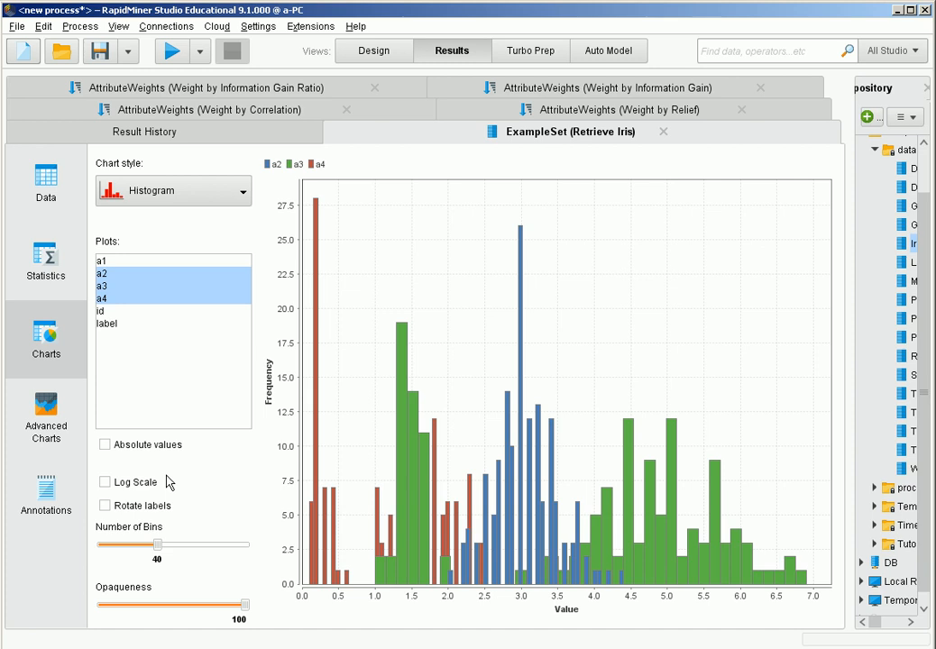
click(162, 262)
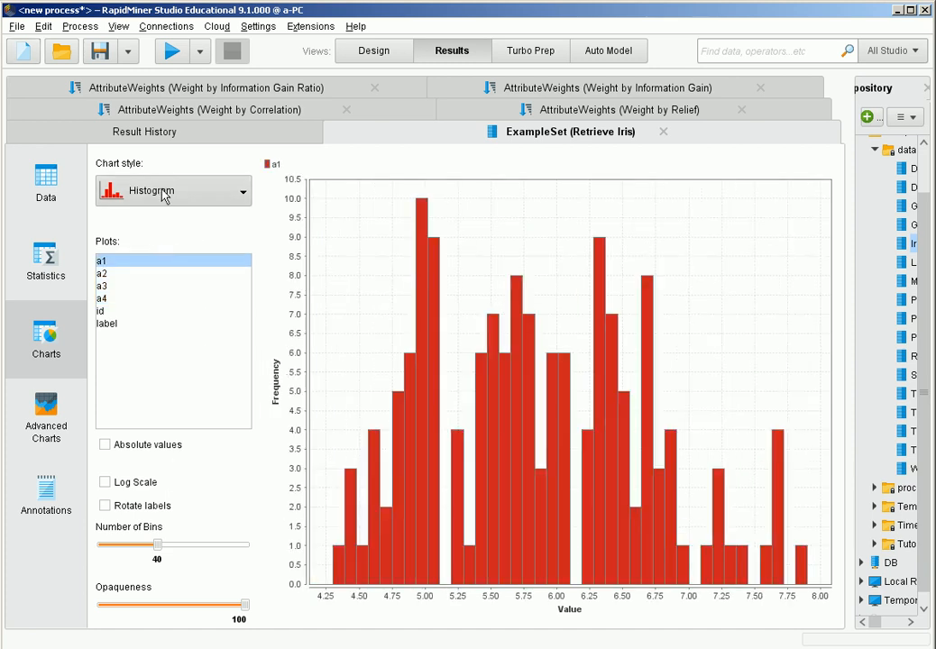
Switch the chart to Histogram Color by label, plot attribute a2, and reduce the opaqueness to 65.
click(138, 193)
click(254, 488)
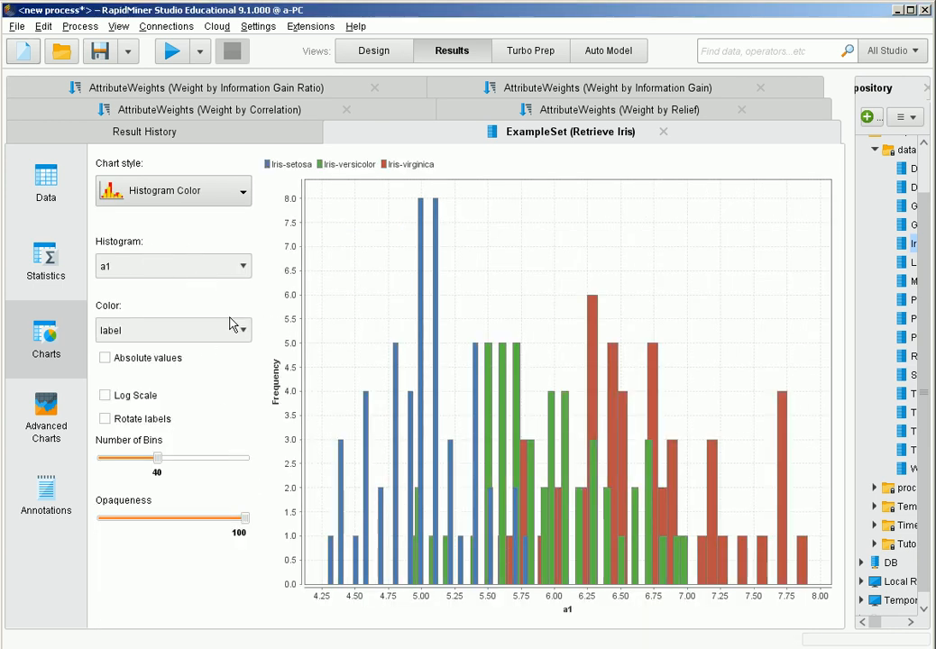
click(211, 266)
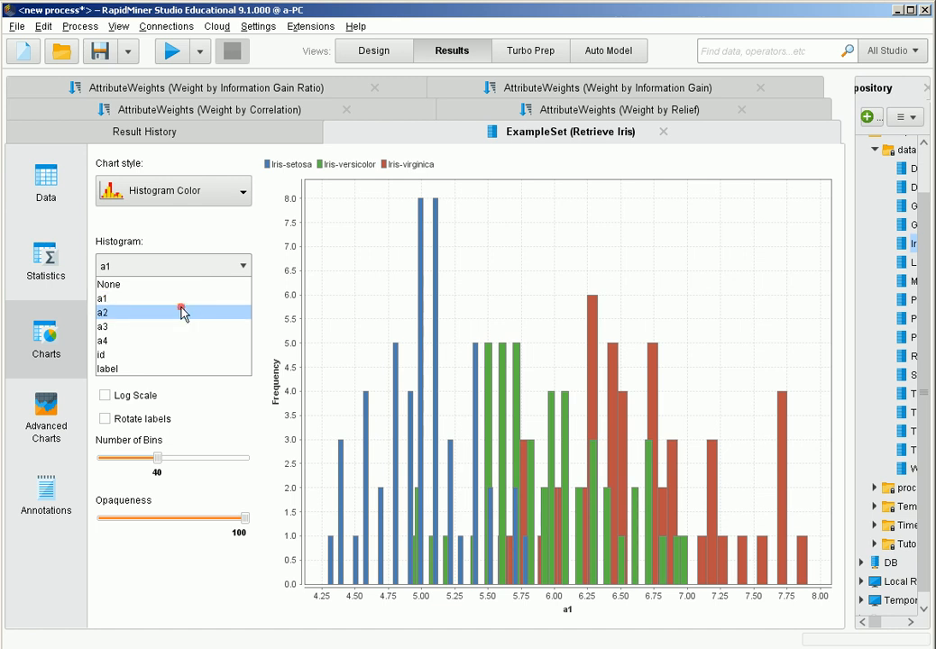
click(183, 313)
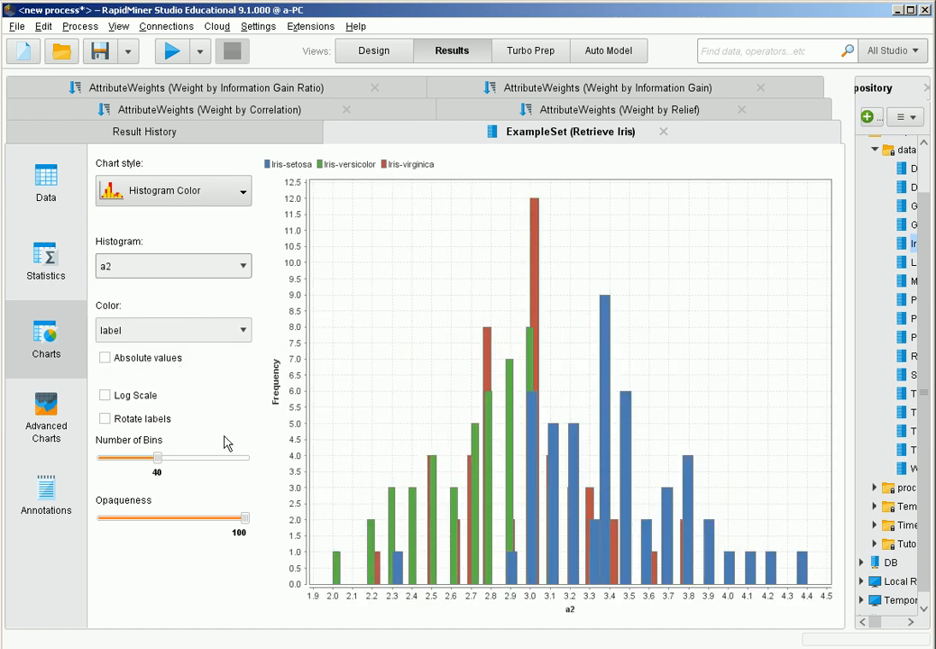
drag(246, 521, 198, 538)
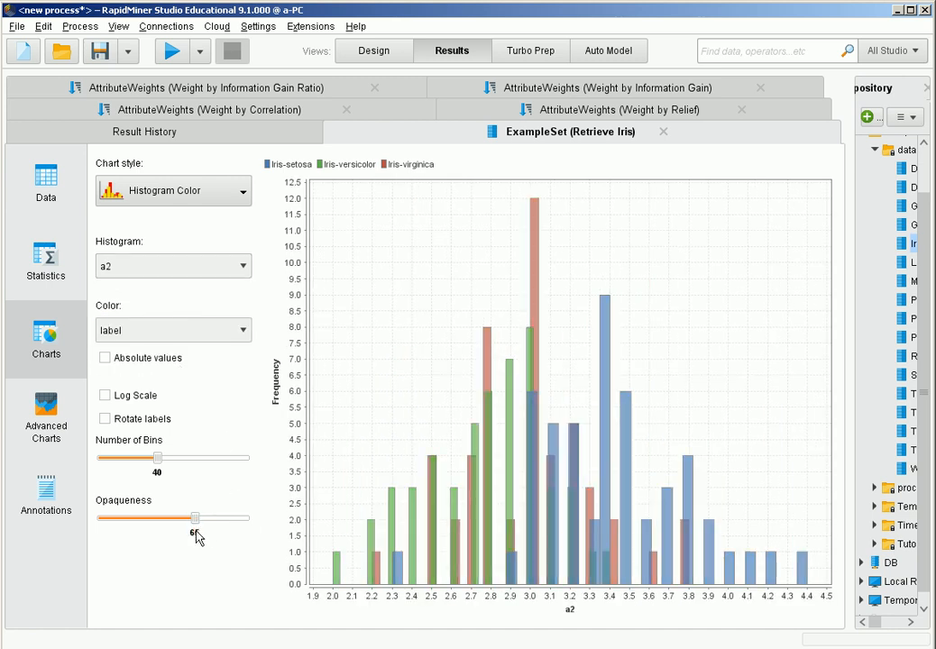
Examine how well a3 and then a4 separate the classes in the color histogram.
click(148, 272)
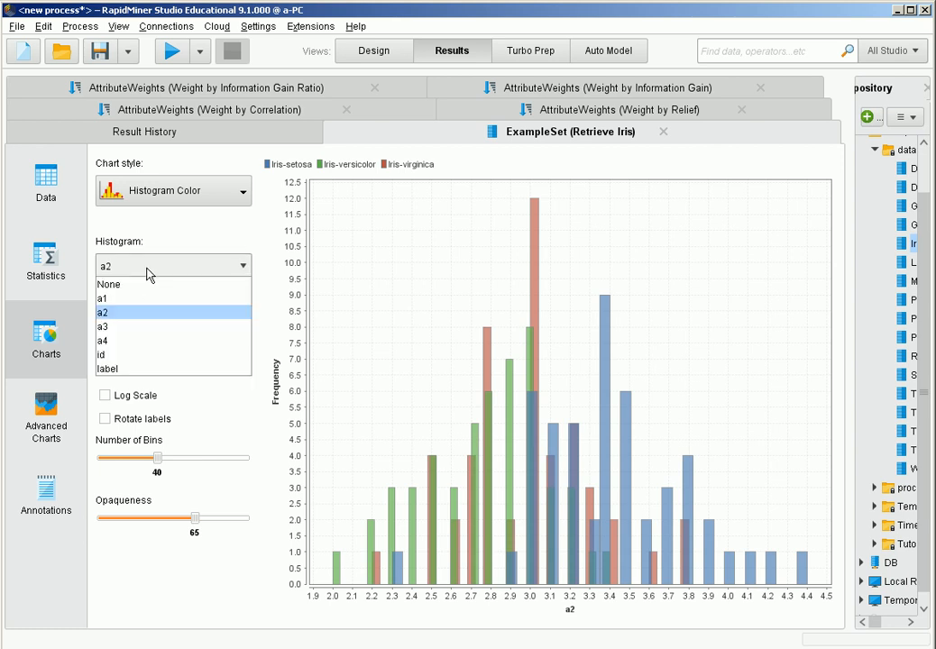
click(152, 326)
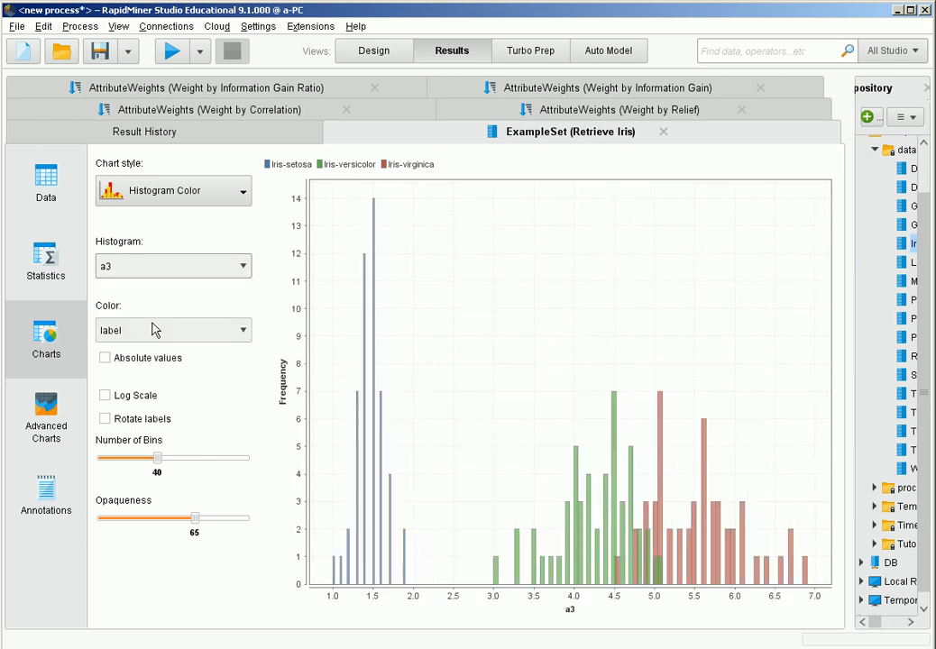
click(162, 264)
click(164, 341)
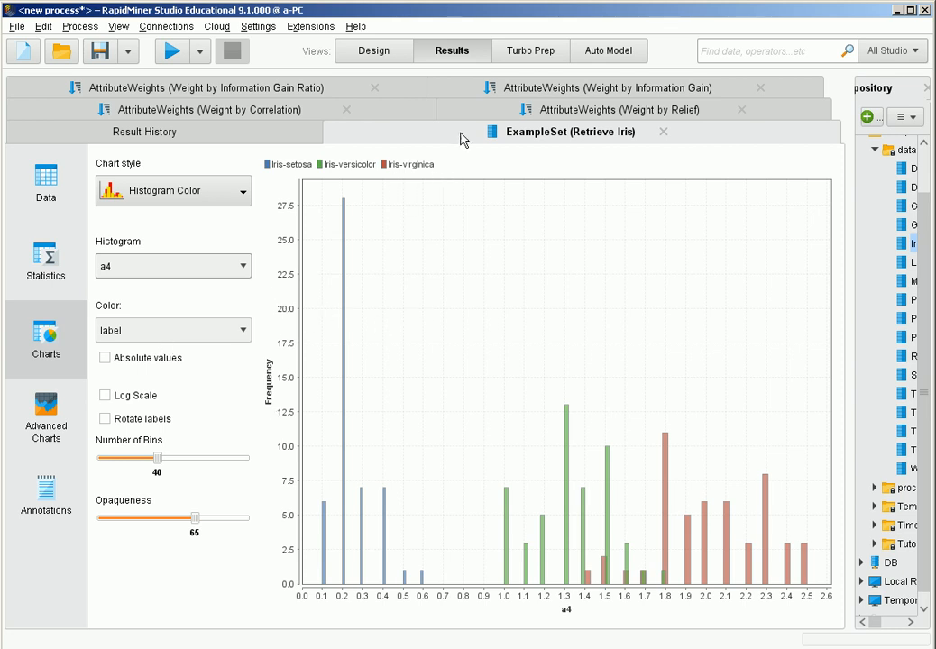
Compare the attribute weights from Information Gain and Correlation, focusing on a4 in the Correlation weights.
click(514, 94)
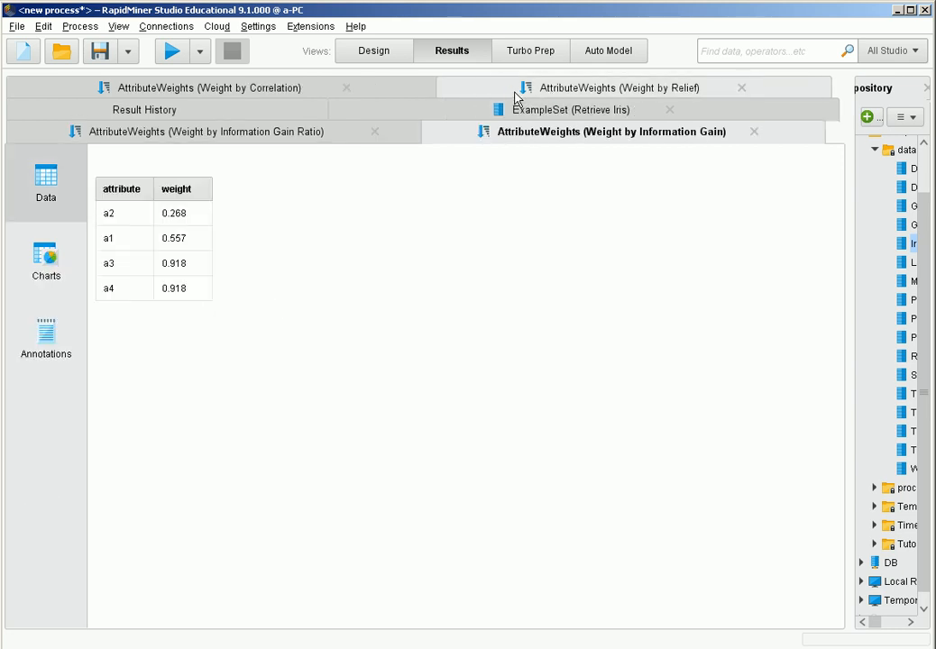
click(240, 90)
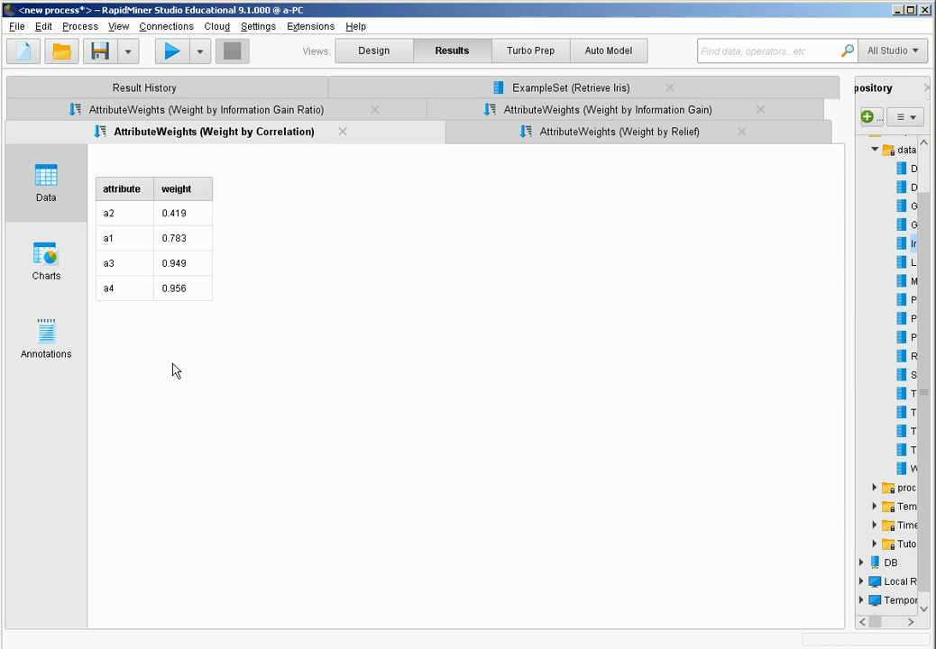
click(129, 297)
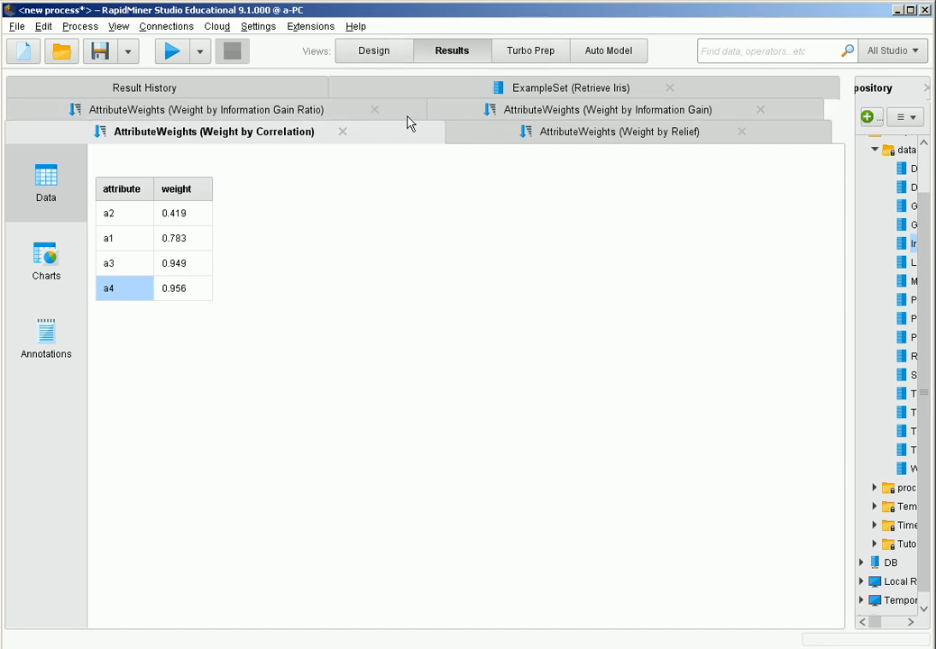
Chart the Iris example set as a Scatter plot with a3 on the x-axis and a4 on the y-axis.
click(533, 90)
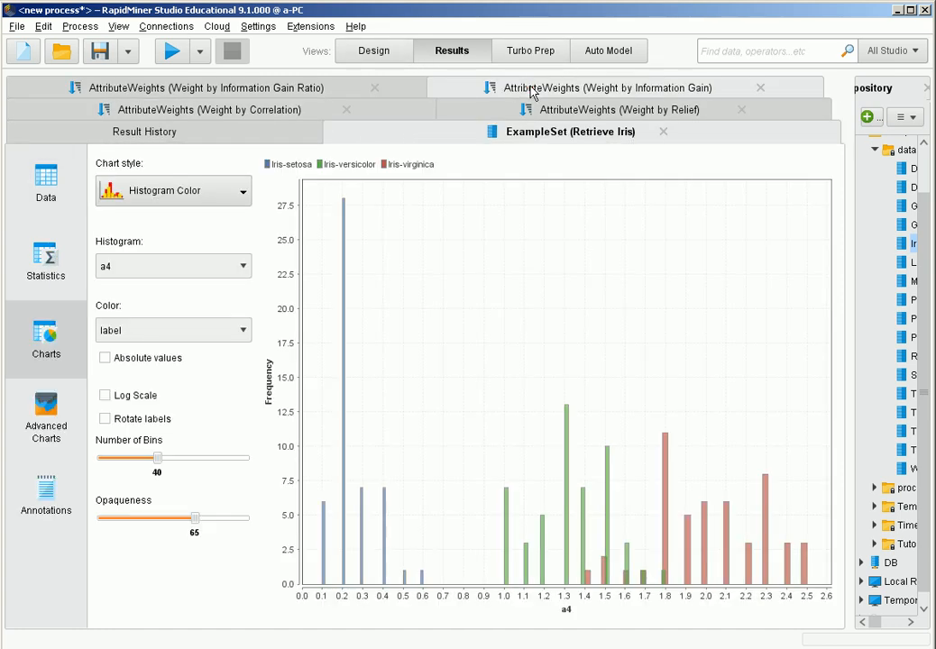
click(188, 200)
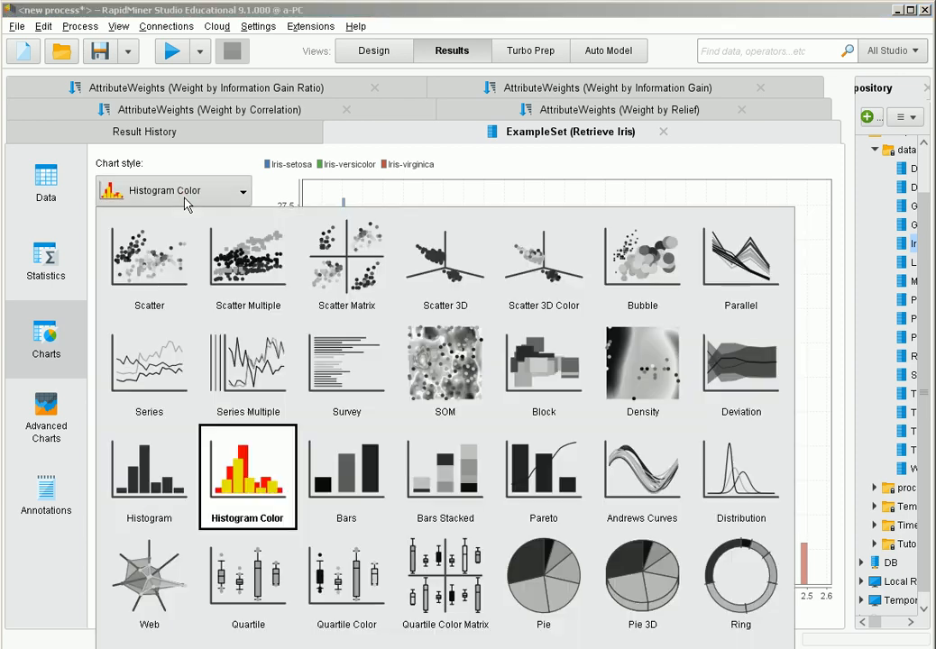
click(171, 278)
click(169, 271)
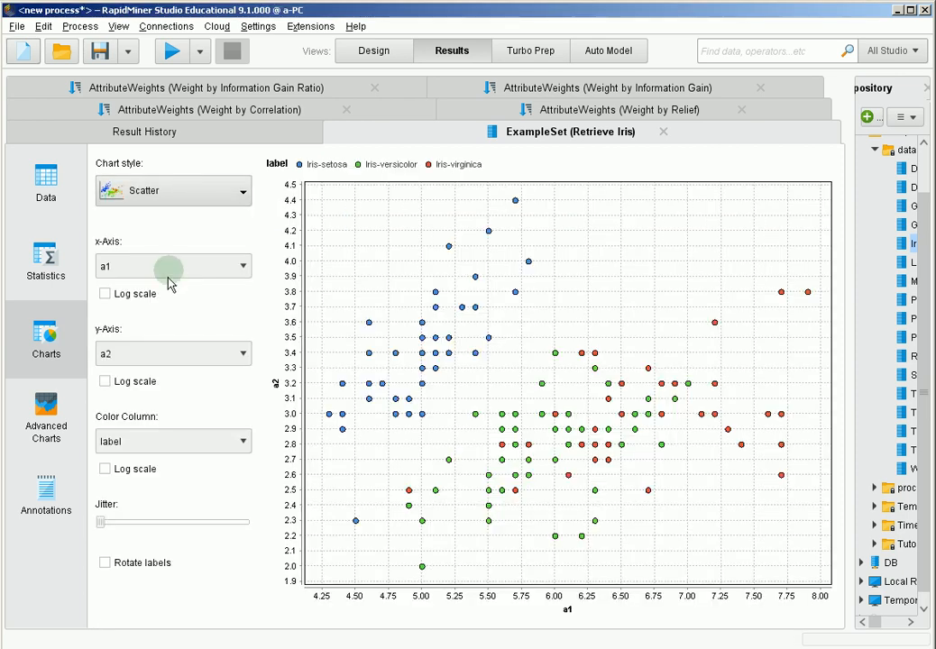
click(159, 328)
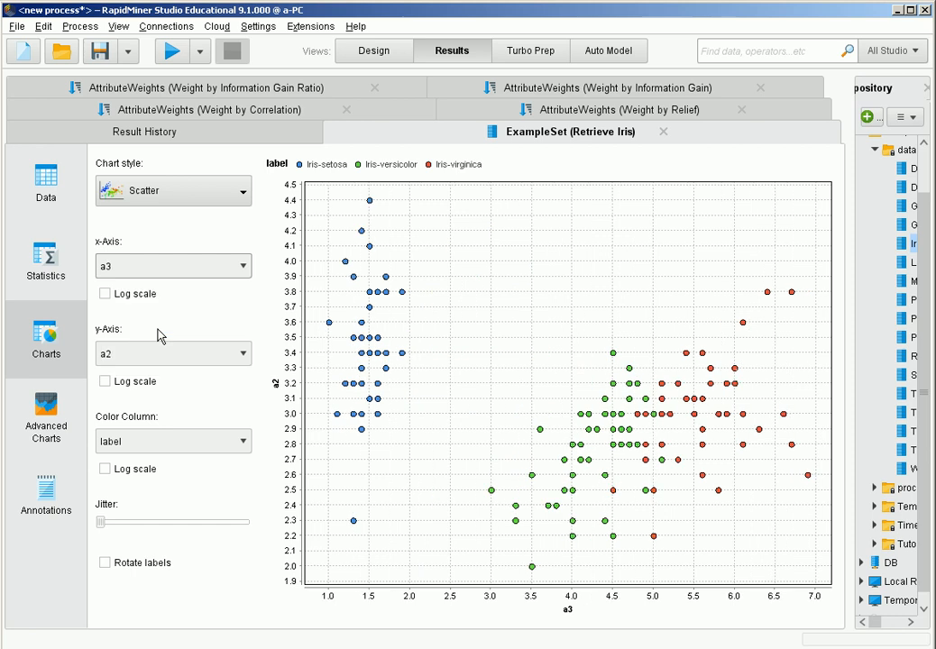
click(176, 355)
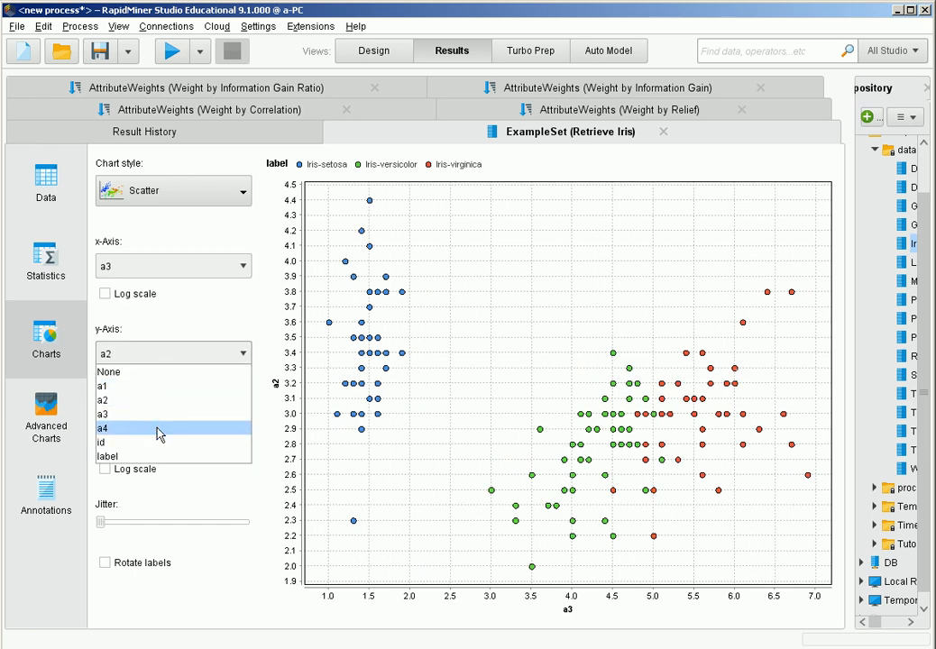
click(158, 430)
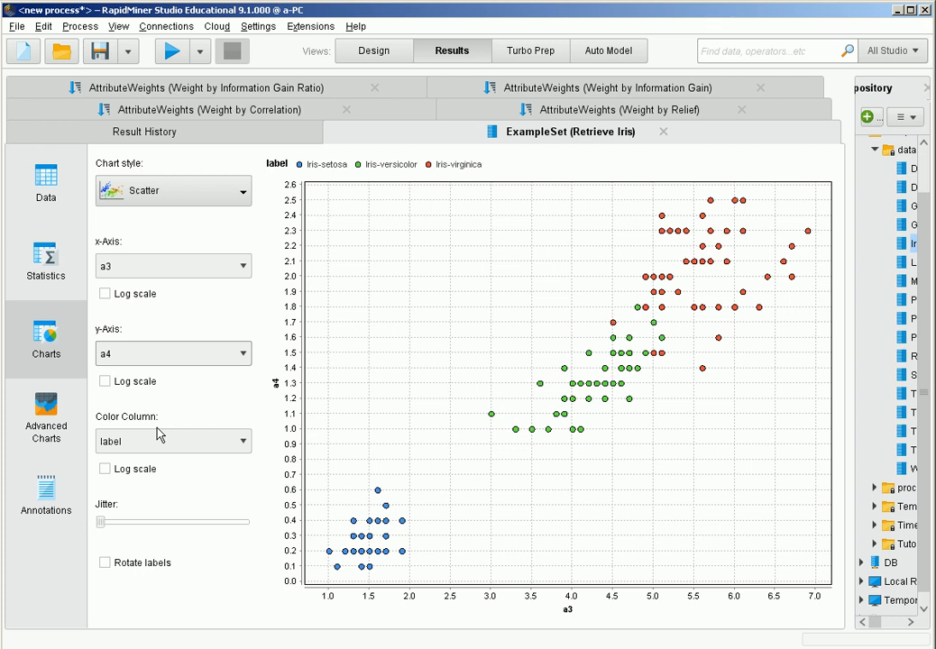
Compare the scatter plots of a2 and a1 against a4, ending with a3 back on the x-axis.
click(163, 267)
click(163, 312)
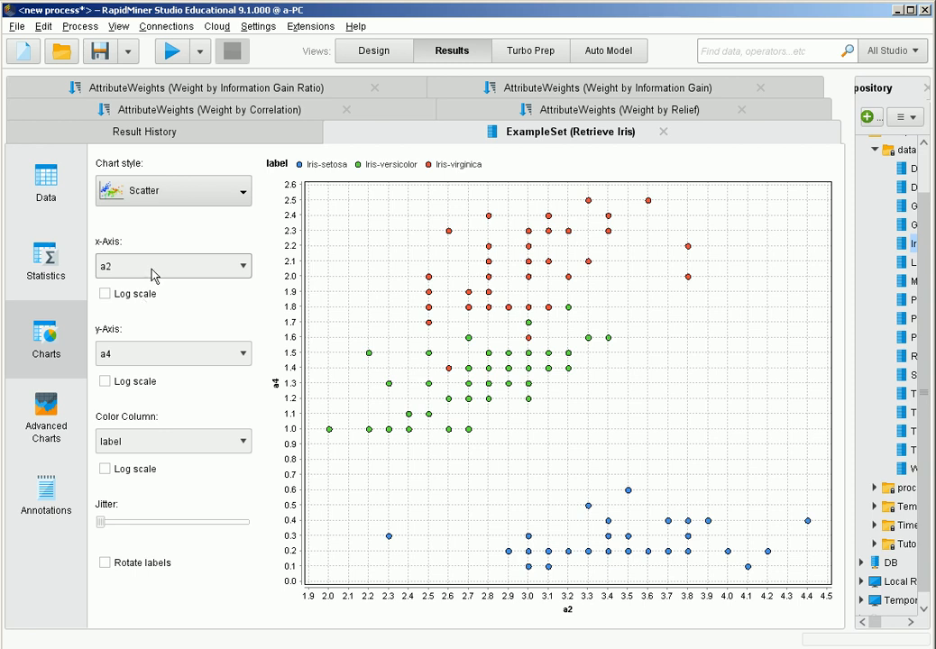
click(153, 269)
click(160, 303)
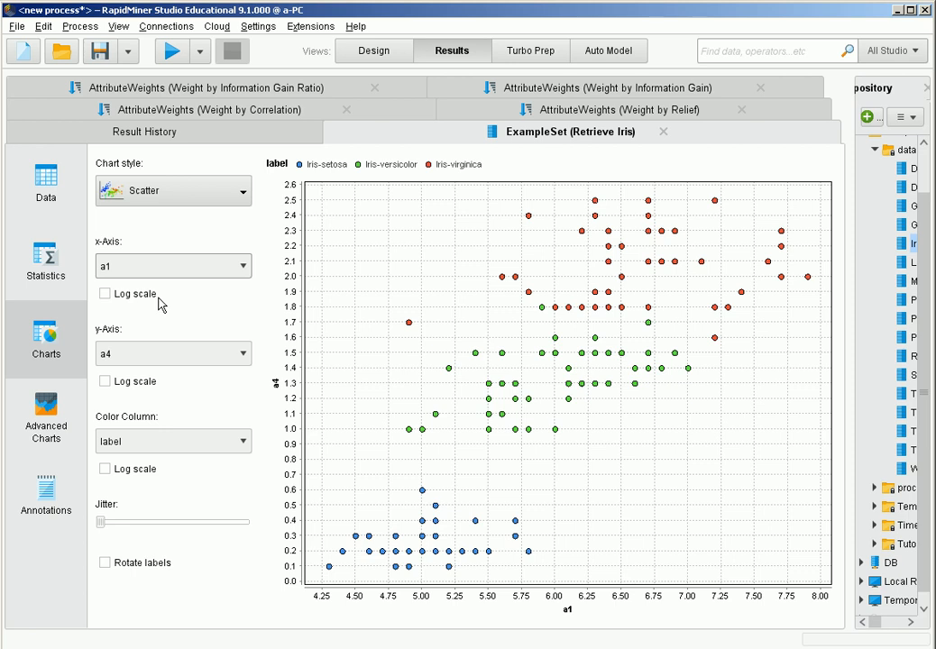
click(188, 267)
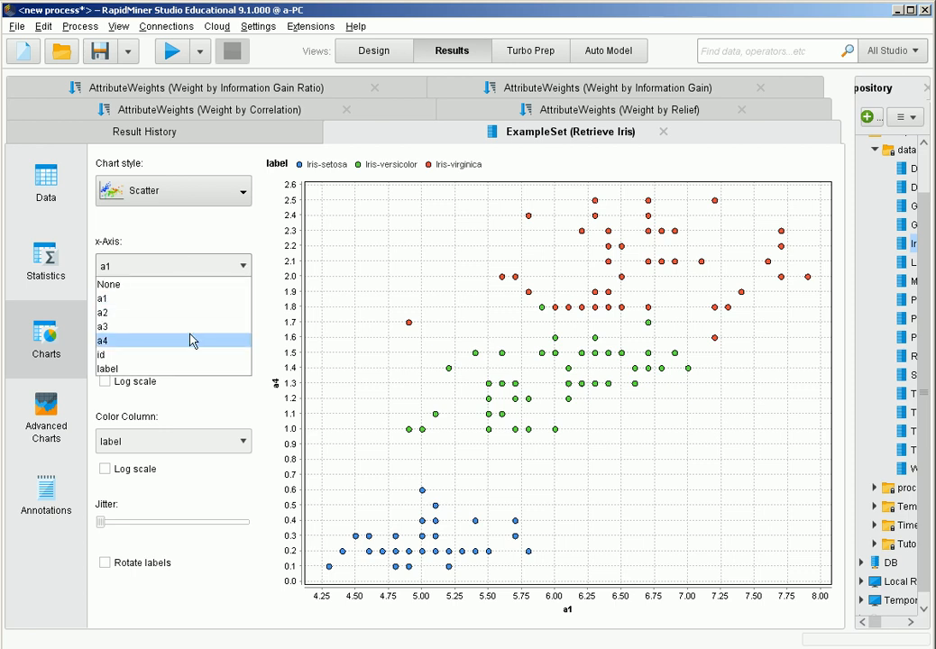
click(195, 333)
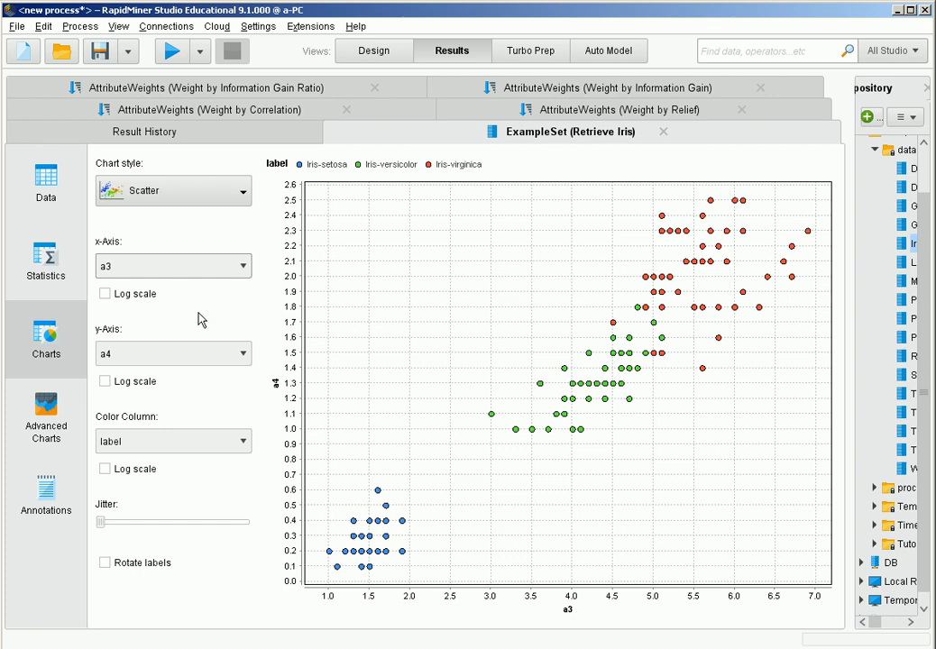
Return to the process design and review the Feature Weights operators, ending with the Modeling group collapsed.
click(372, 56)
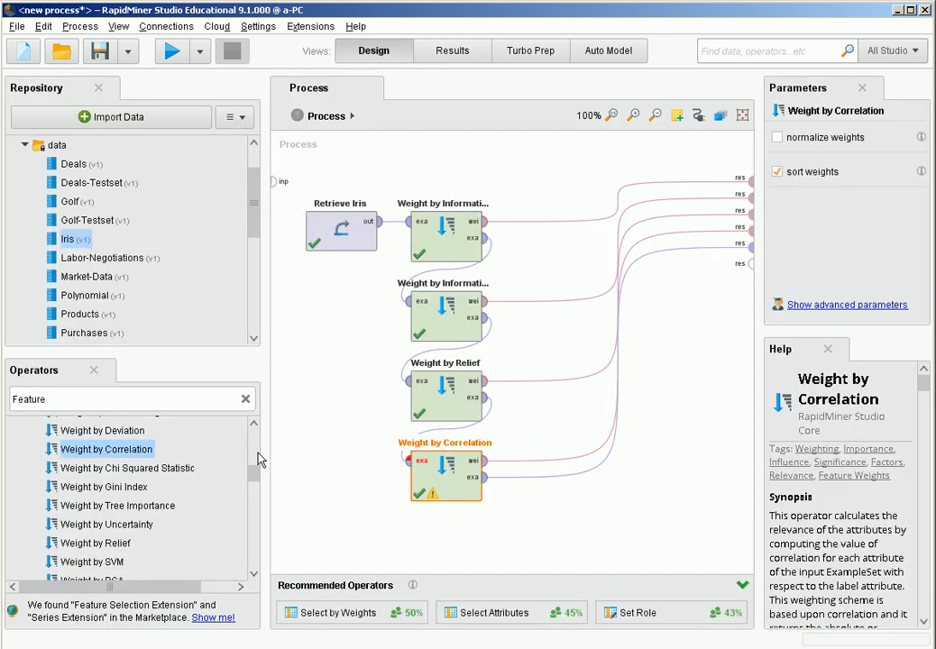
scroll(258, 431, up, 3)
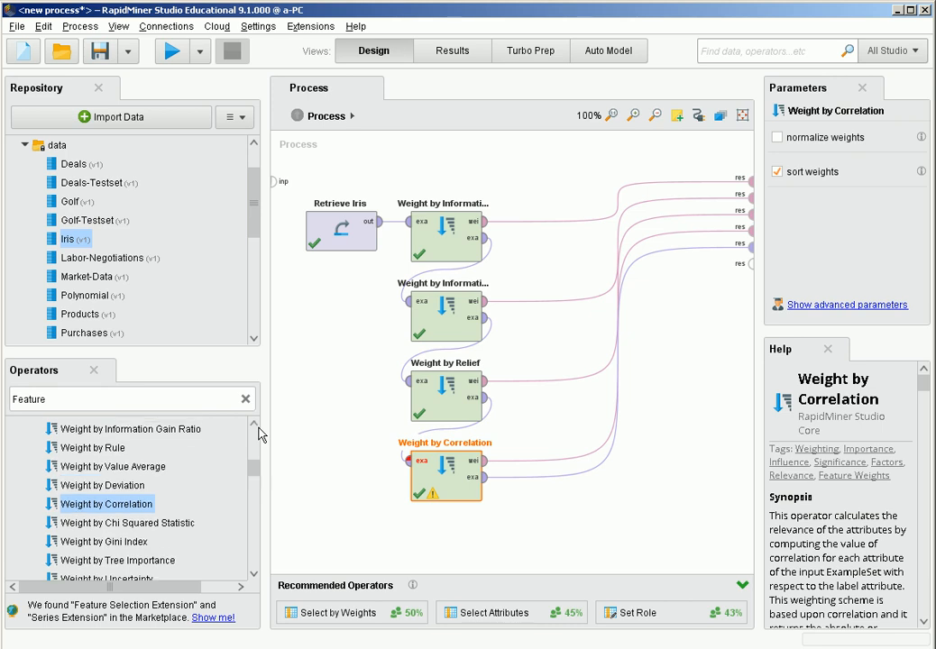
scroll(259, 433, up, 3)
drag(125, 438, 124, 439)
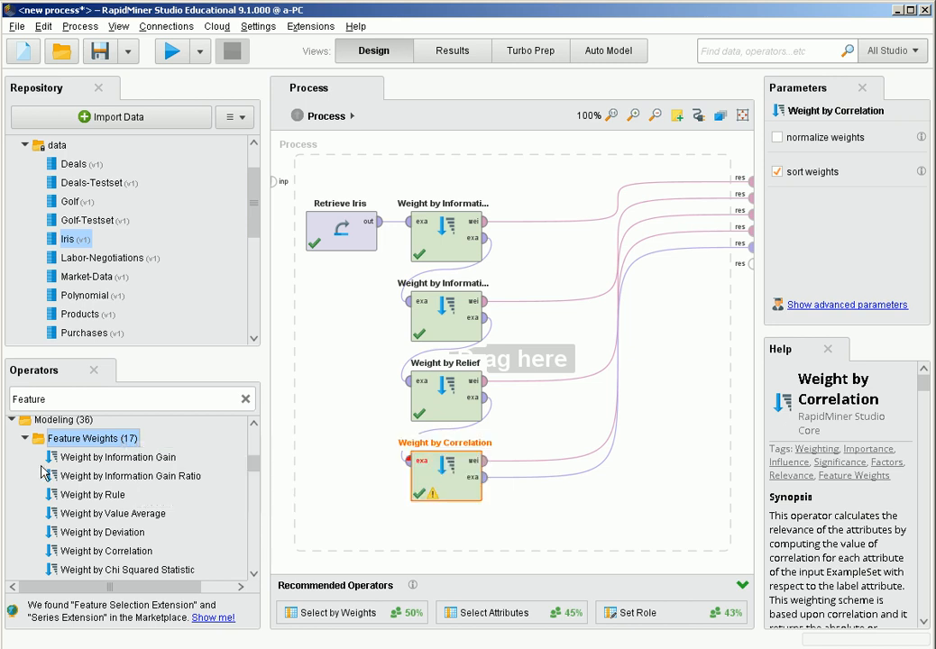
click(12, 420)
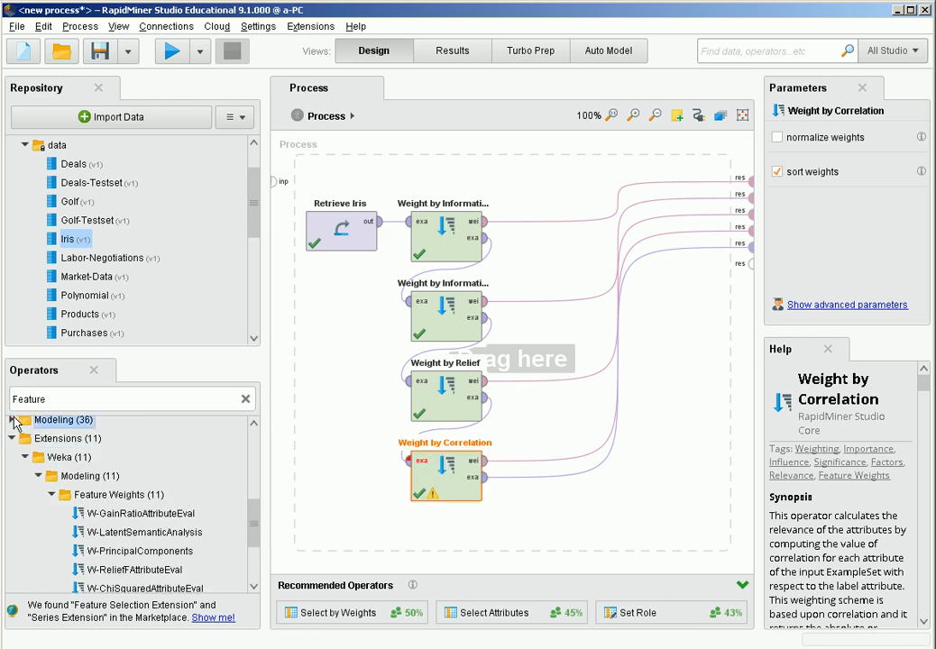
Search the operators for "Optime", insert Optimize Selection (Brute Force) on Weight by Correlation's example set output, and open its subprocess.
double_click(65, 404)
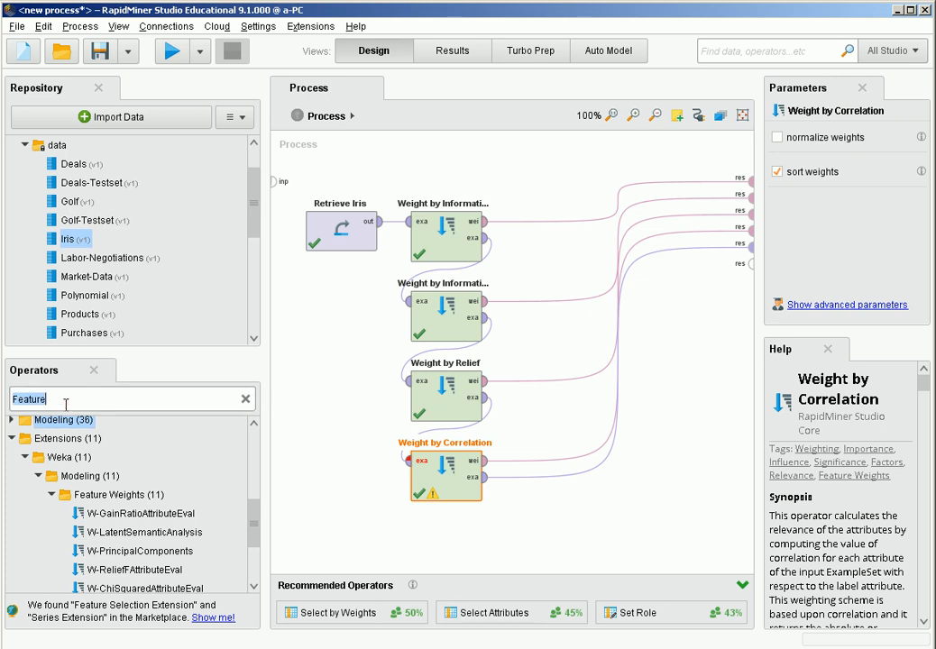
text(Op)
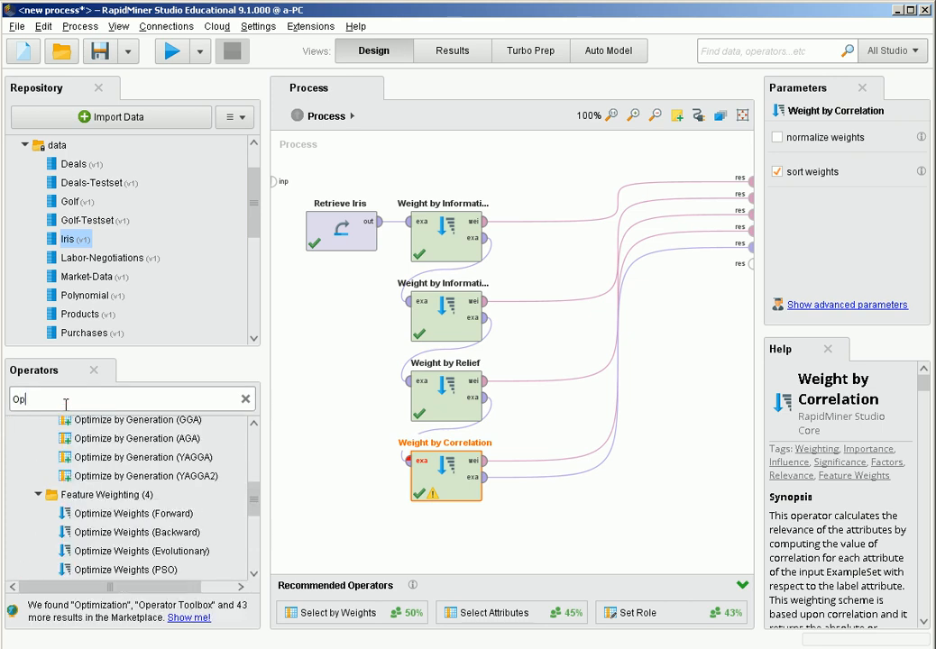
text(time)
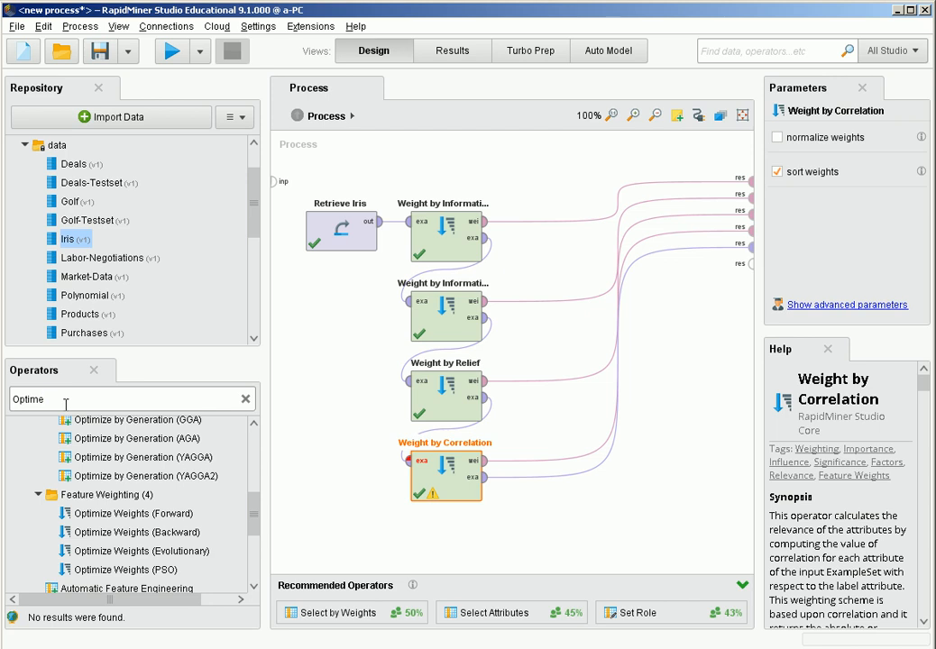
scroll(123, 516, down, 2)
scroll(124, 517, up, 5)
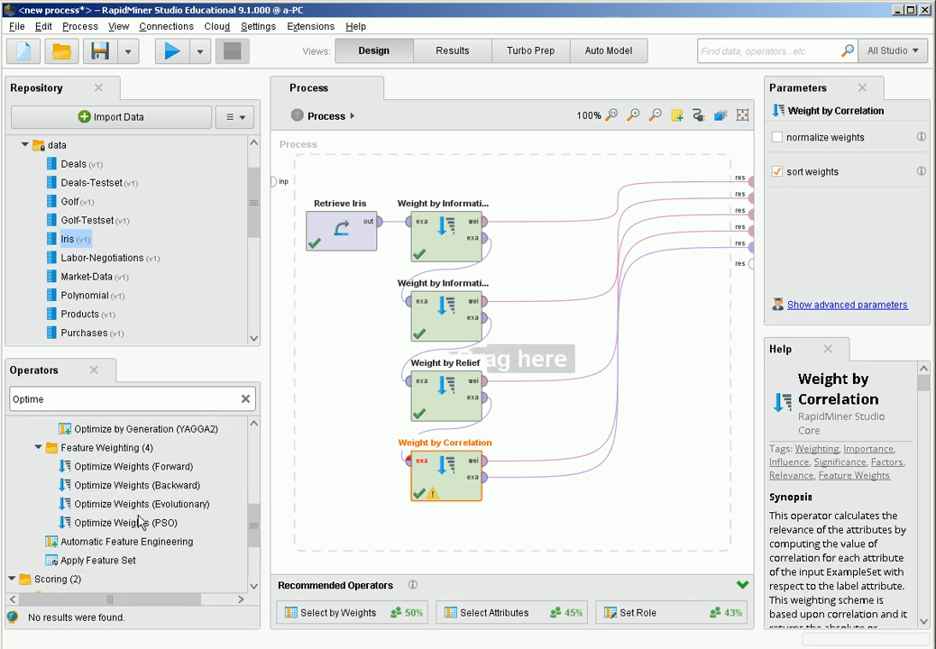
scroll(167, 505, down, 1)
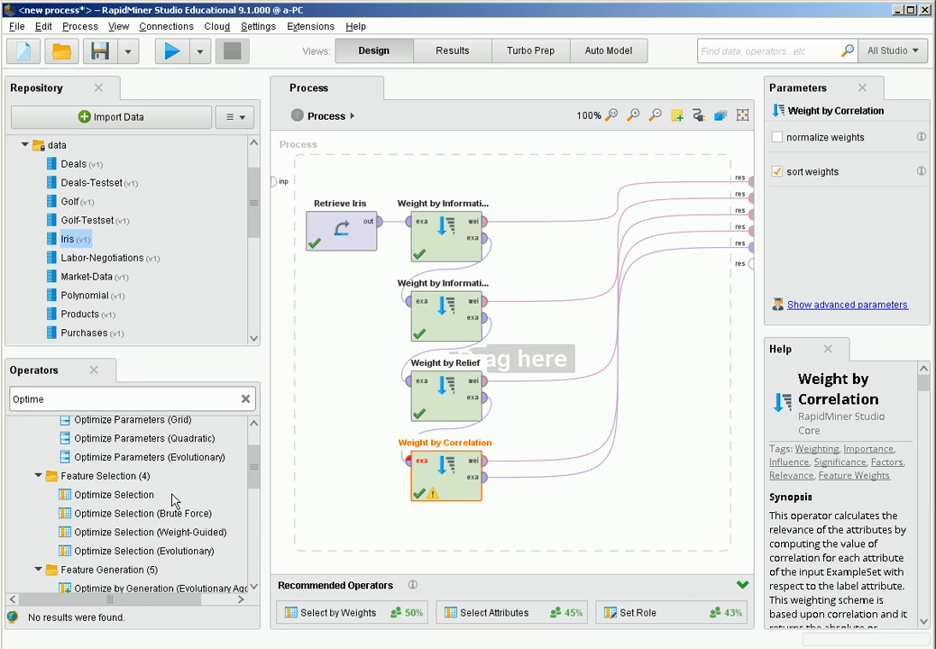
click(134, 478)
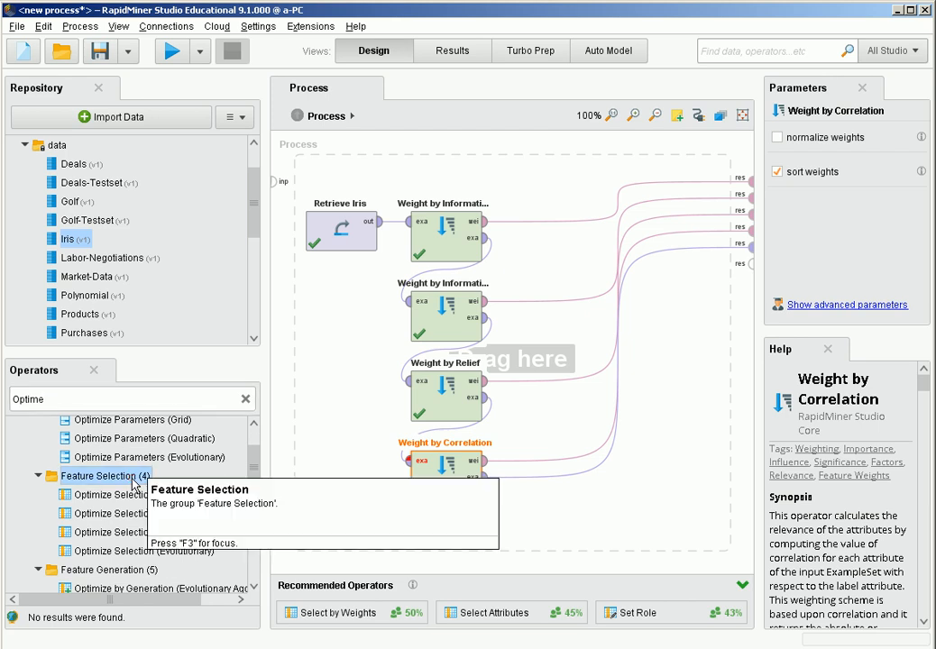
drag(185, 513, 593, 500)
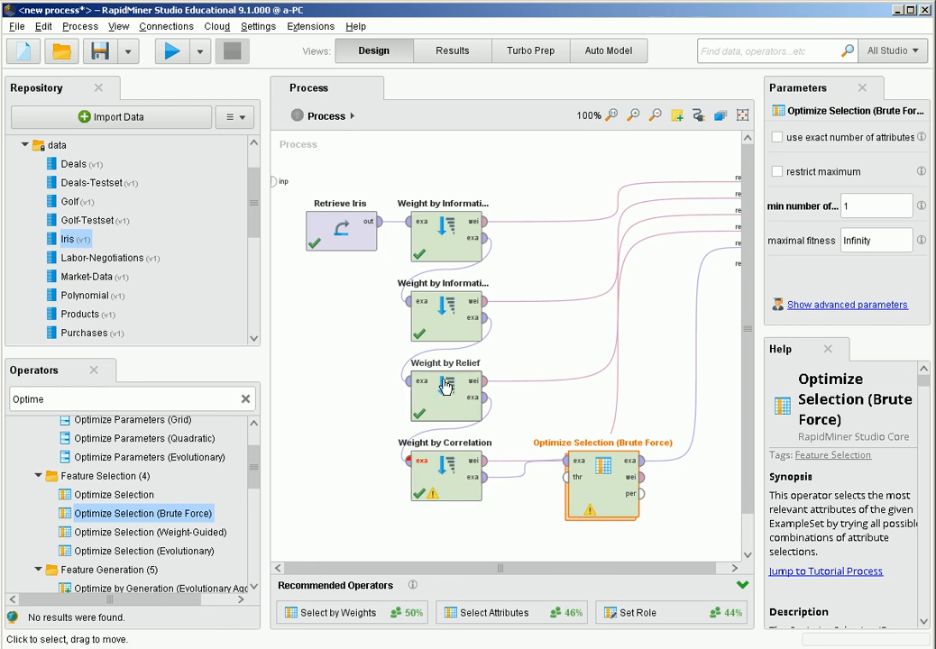
double_click(595, 499)
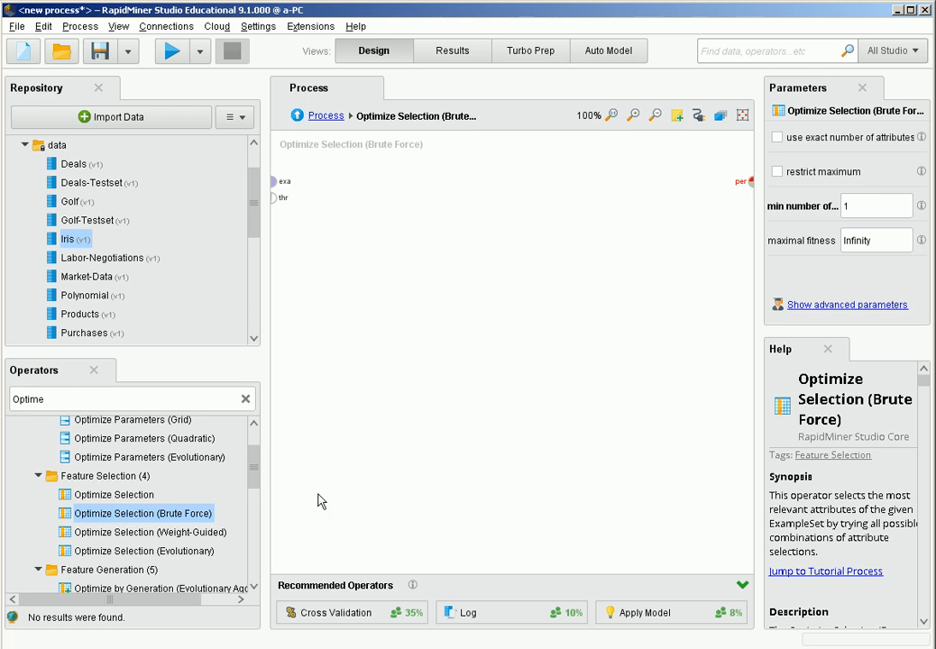
drag(195, 511, 202, 518)
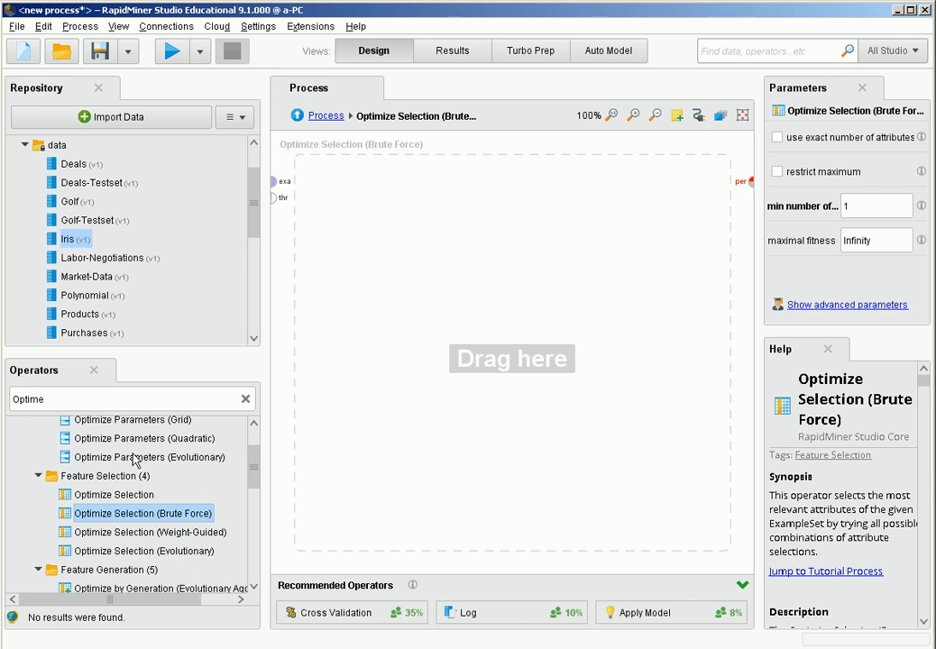
Search the operators for "Feature Sel" and bring up the Feature Selection group under Optimization.
double_click(53, 398)
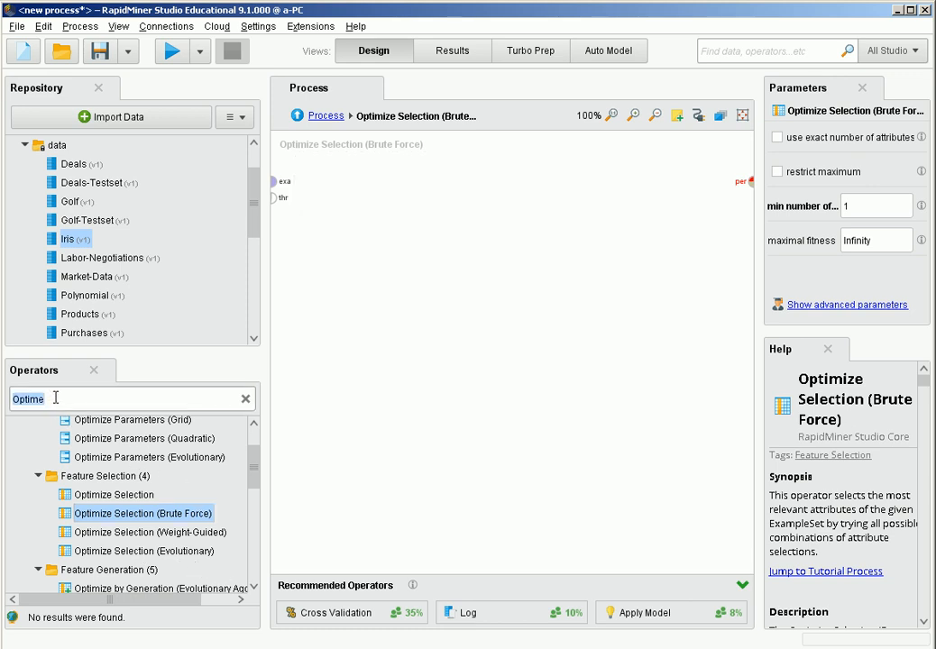
click(55, 397)
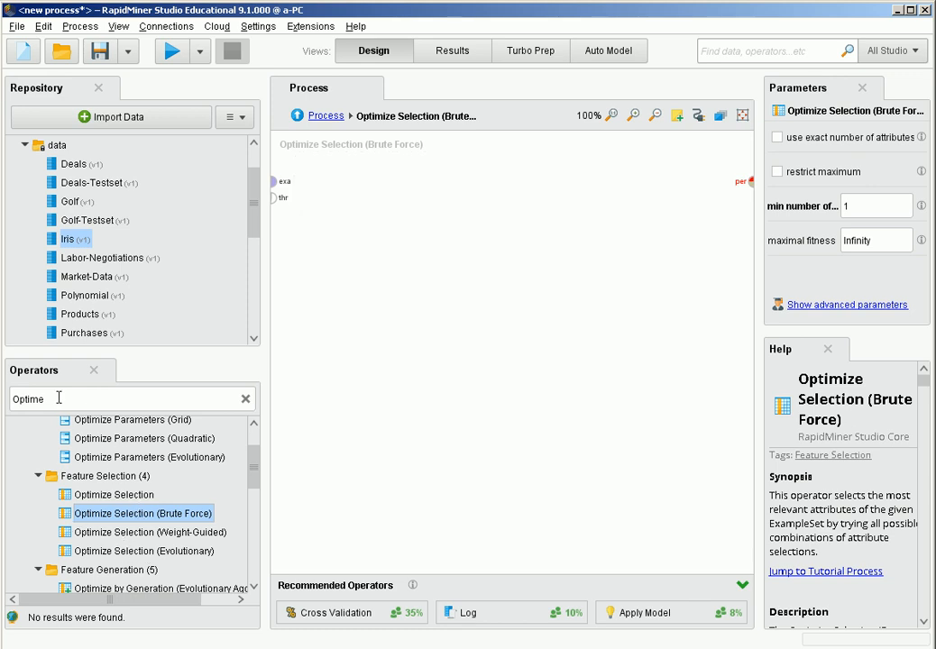
drag(57, 398, 2, 402)
key(Delete)
key(Delete)
key(Delete)
key(Delete)
key(Delete)
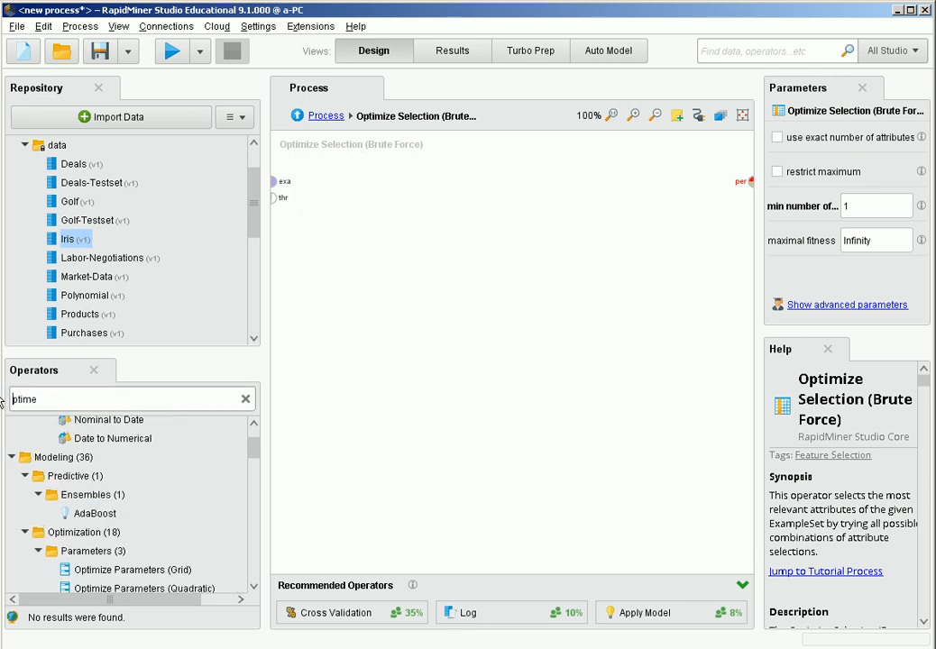
key(Delete)
text(Fe)
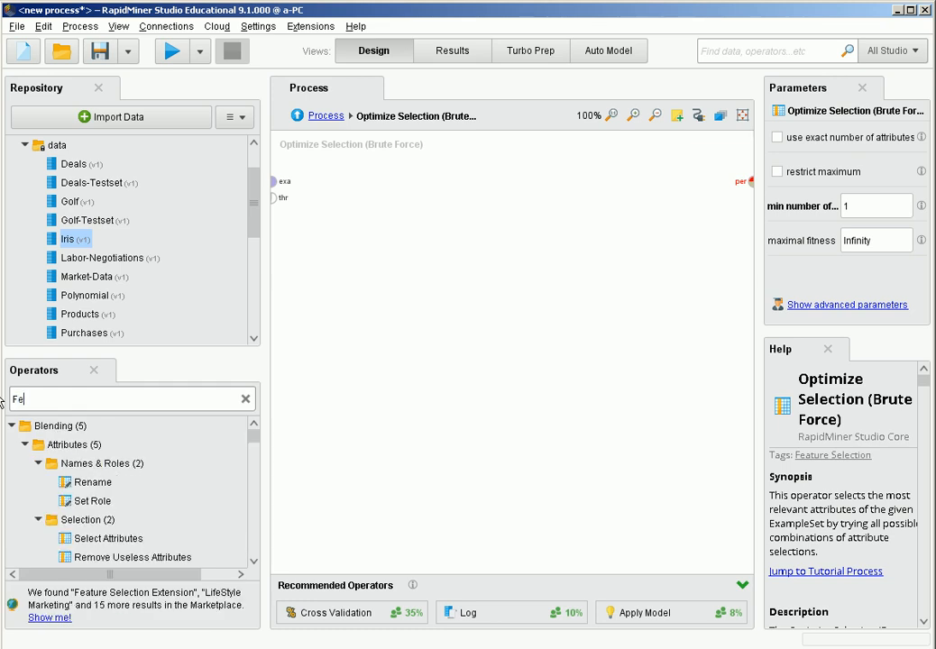
text(ature)
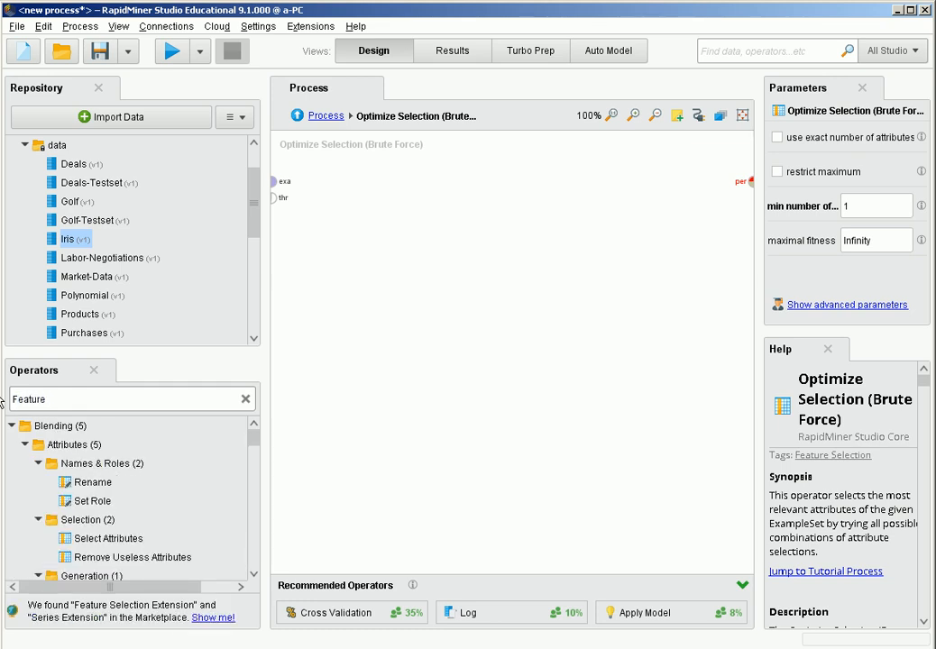
text( Sel)
scroll(174, 498, down, 5)
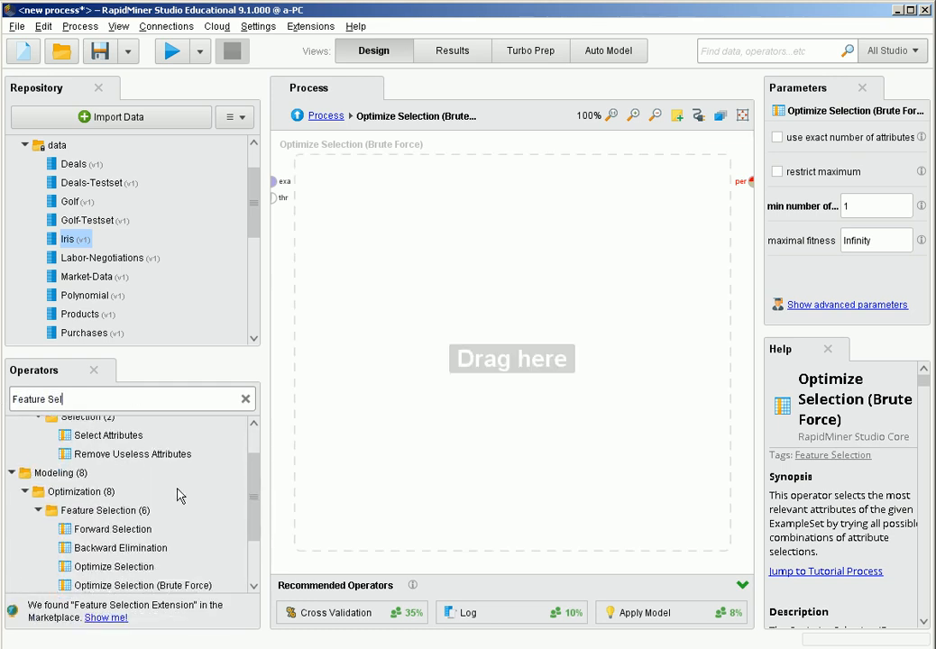
Examine the help descriptions of Backward Elimination, Forward Selection and Optimize Selection (Evolutionary).
click(130, 501)
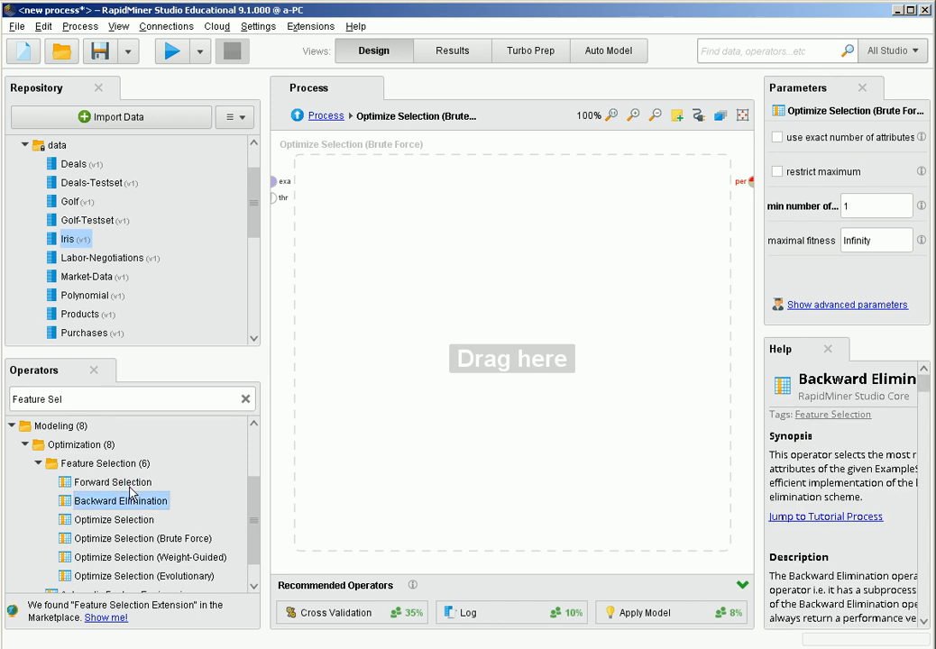
click(129, 486)
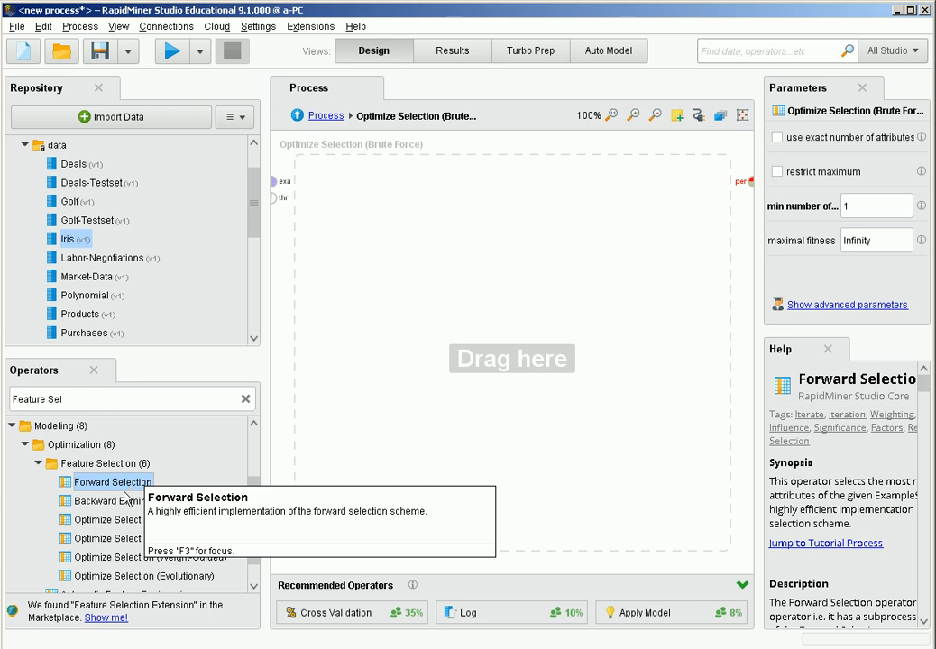
click(117, 504)
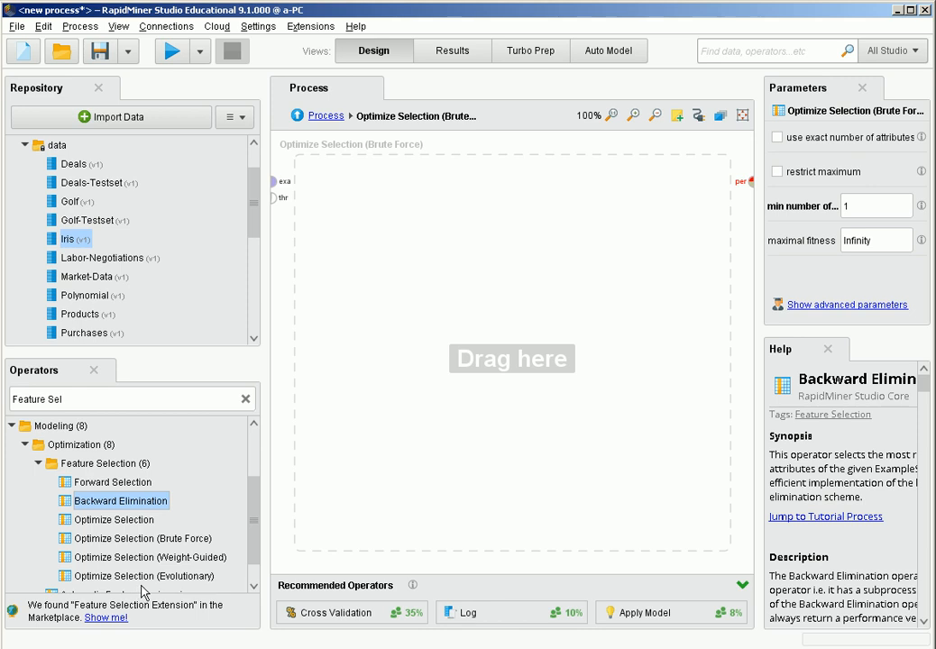
click(218, 579)
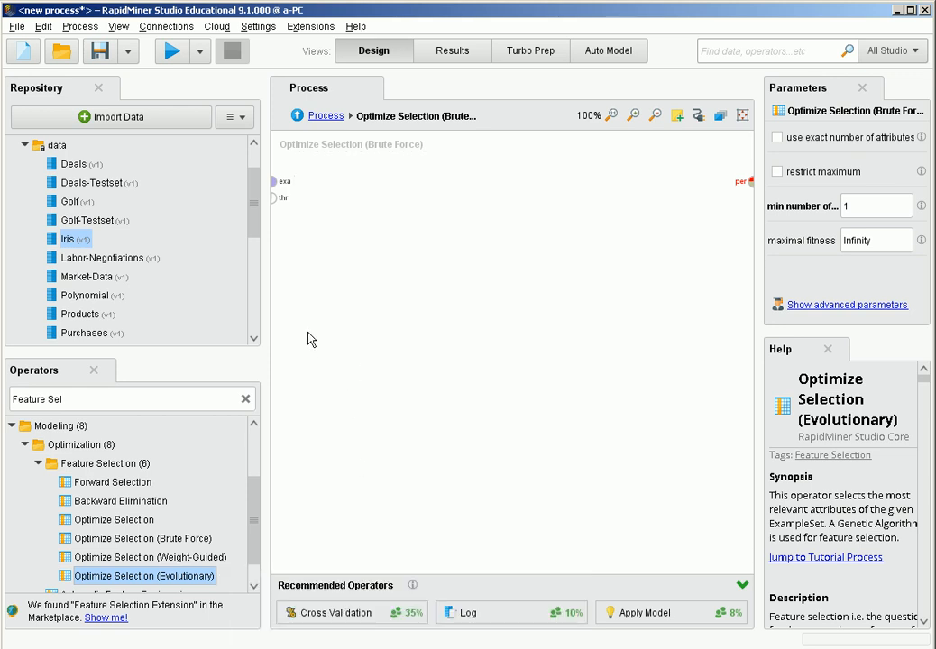
Add a Split Data operator inside the Optimize Selection (Brute Force) subprocess and connect its input to the subprocess example set.
click(247, 403)
text(spli)
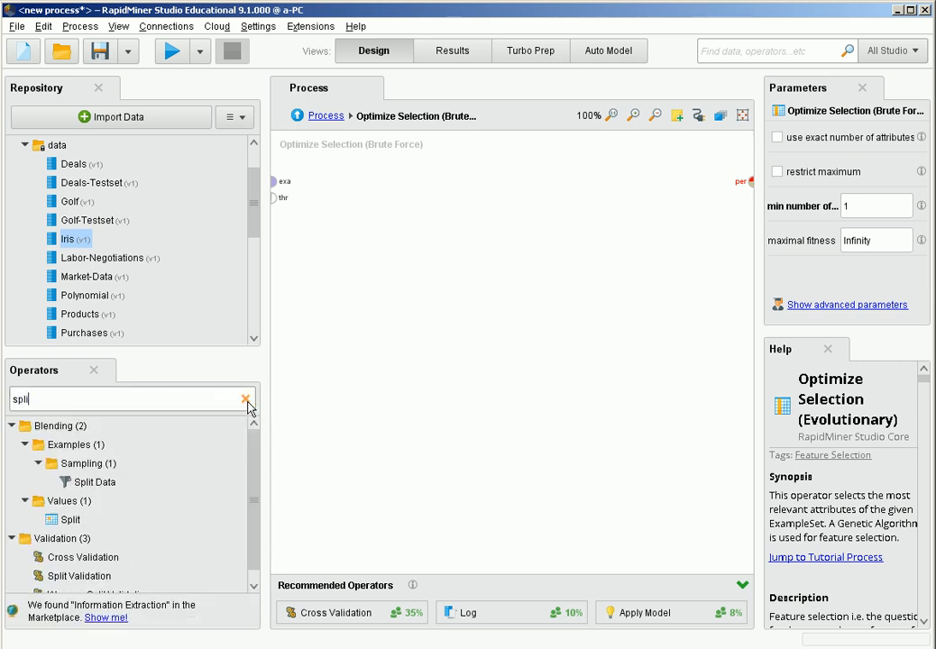
drag(94, 487, 383, 202)
click(275, 183)
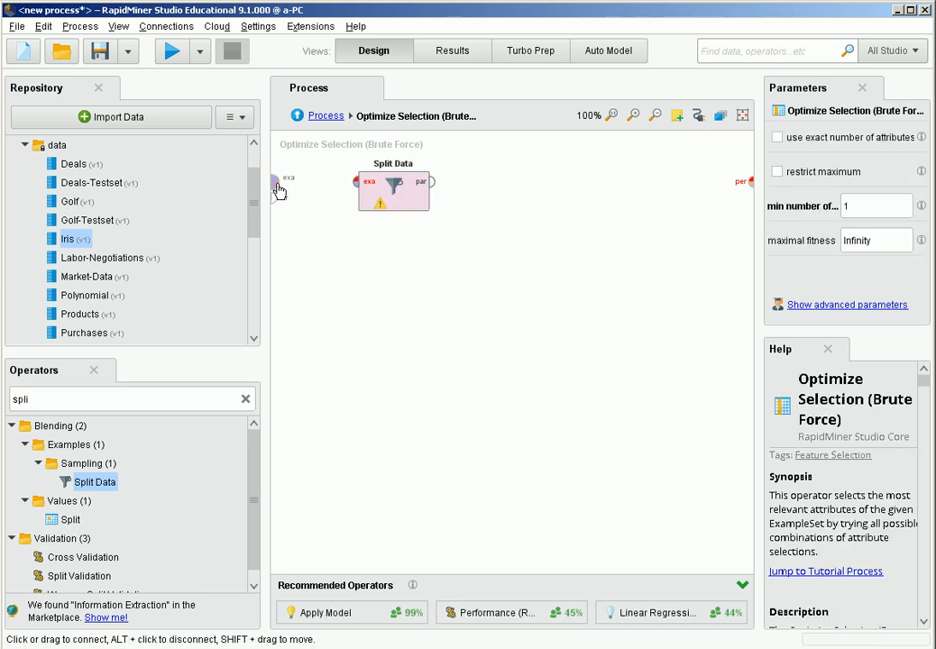
click(352, 183)
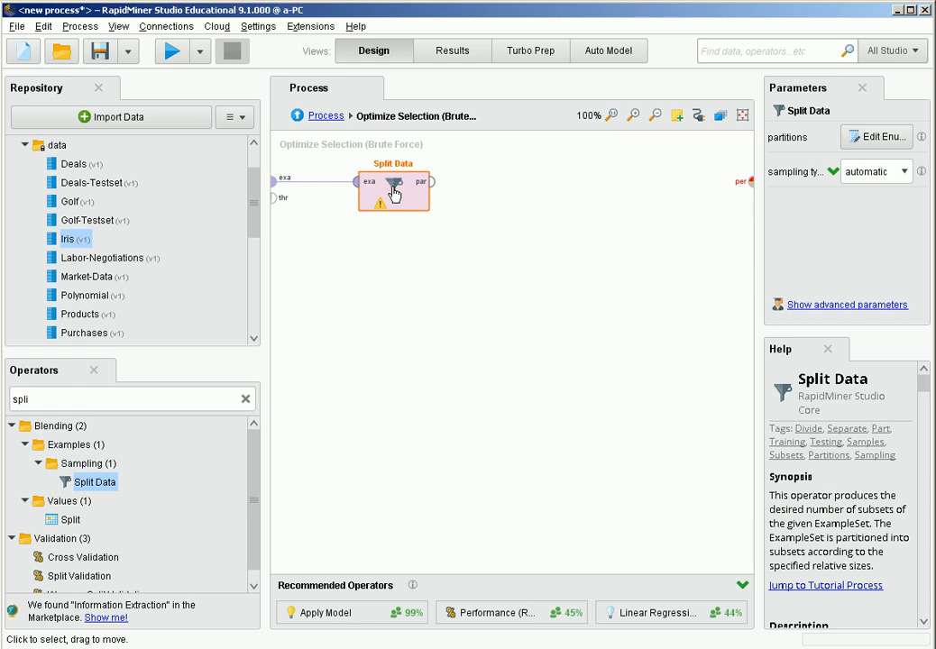
Define two Split Data partitions with ratios 0.7 and 0.3.
click(879, 140)
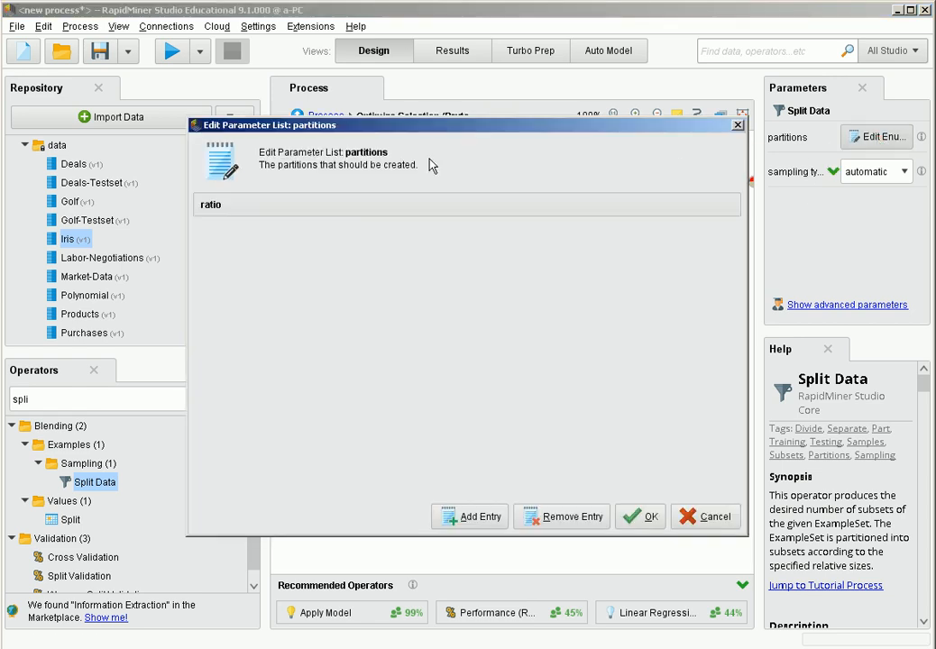
click(487, 518)
click(487, 517)
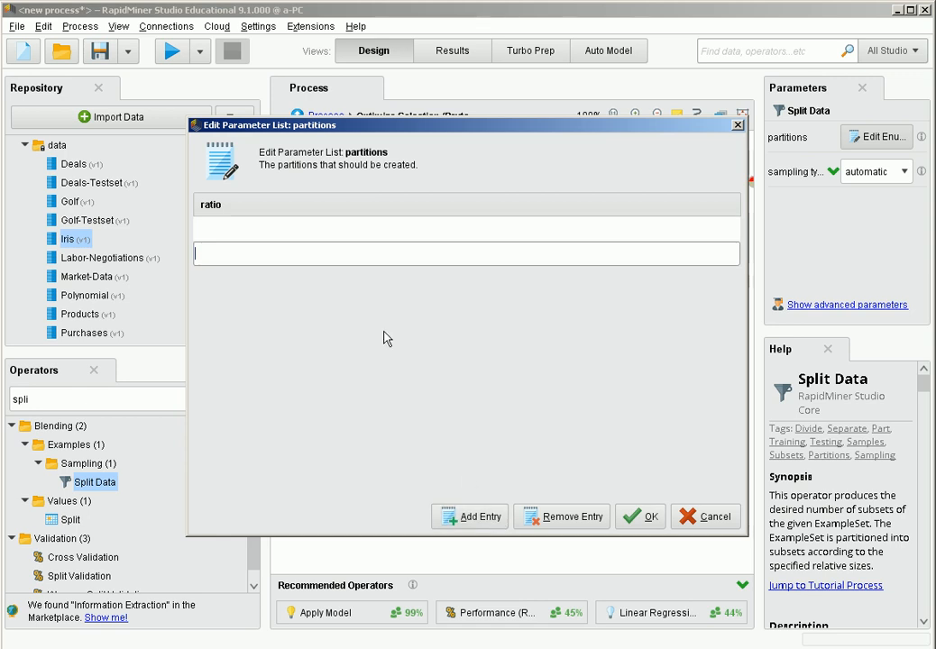
click(251, 232)
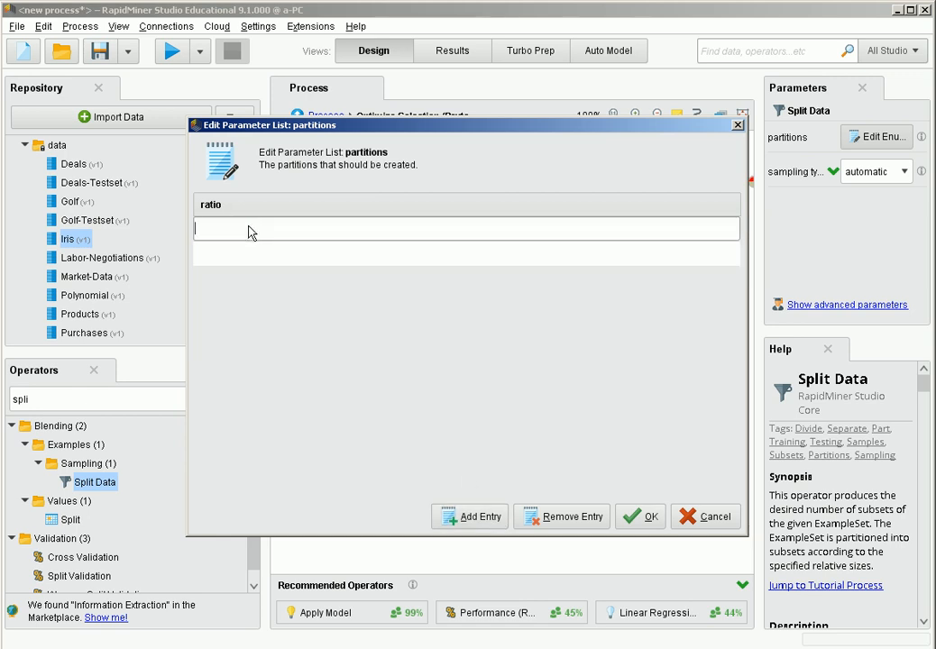
text(0.7)
click(226, 255)
text(0.3)
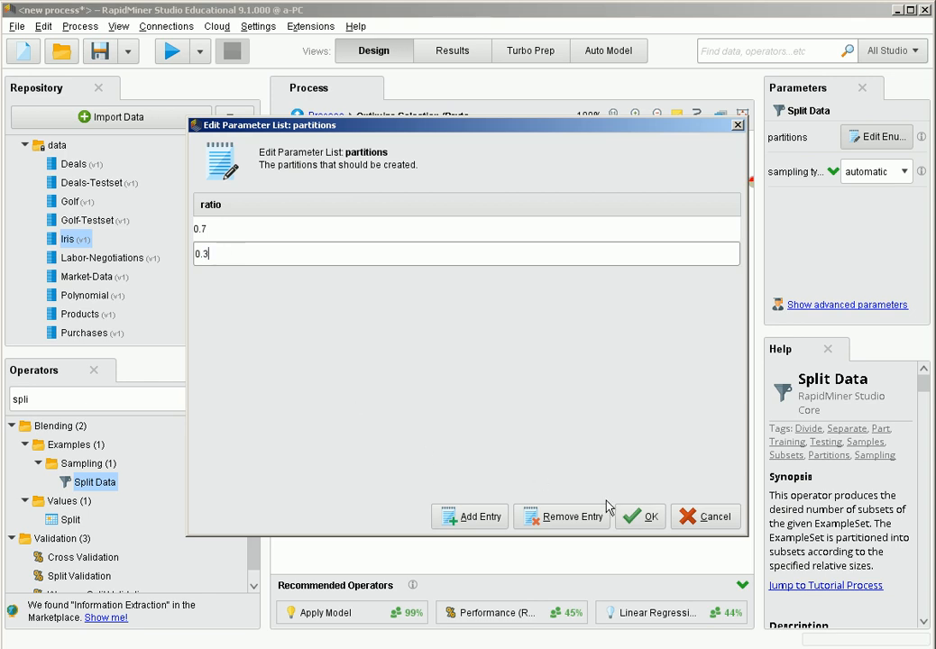
click(651, 524)
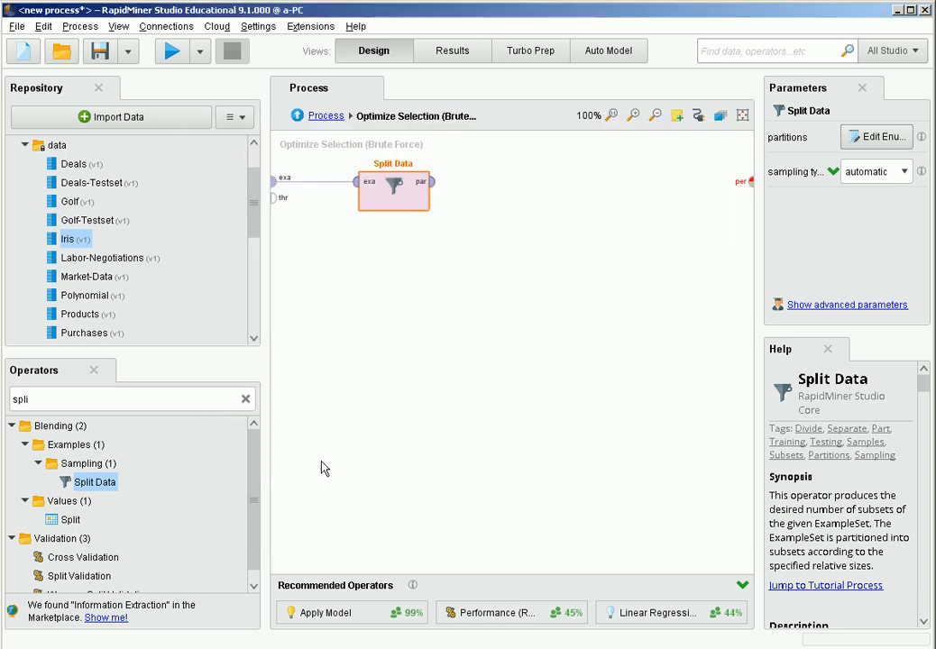
Add a Naive Bayes operator beside Split Data and feed the first partition into its training input.
click(249, 399)
text(navi)
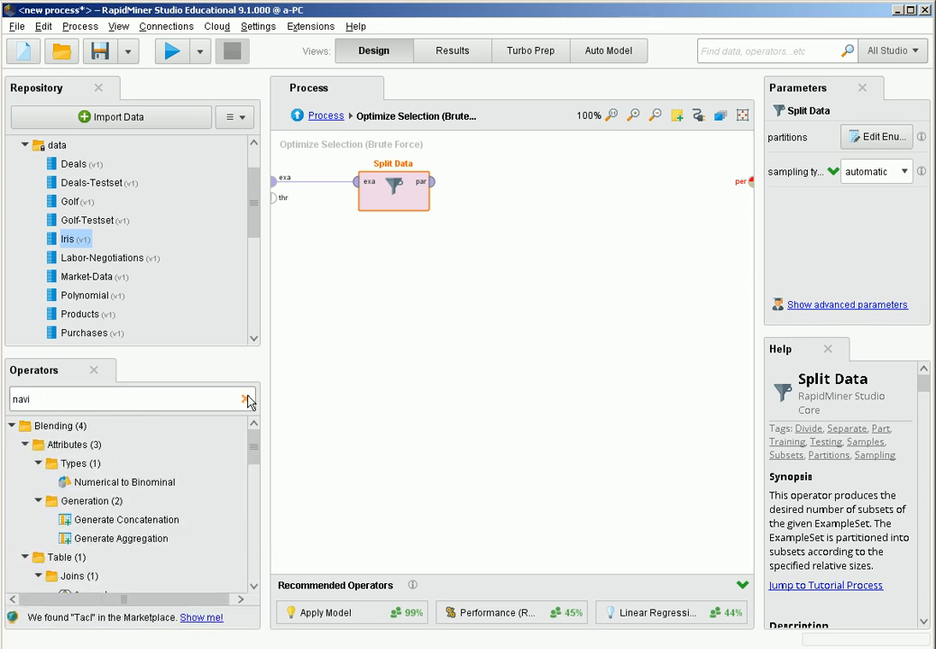
scroll(140, 505, down, 5)
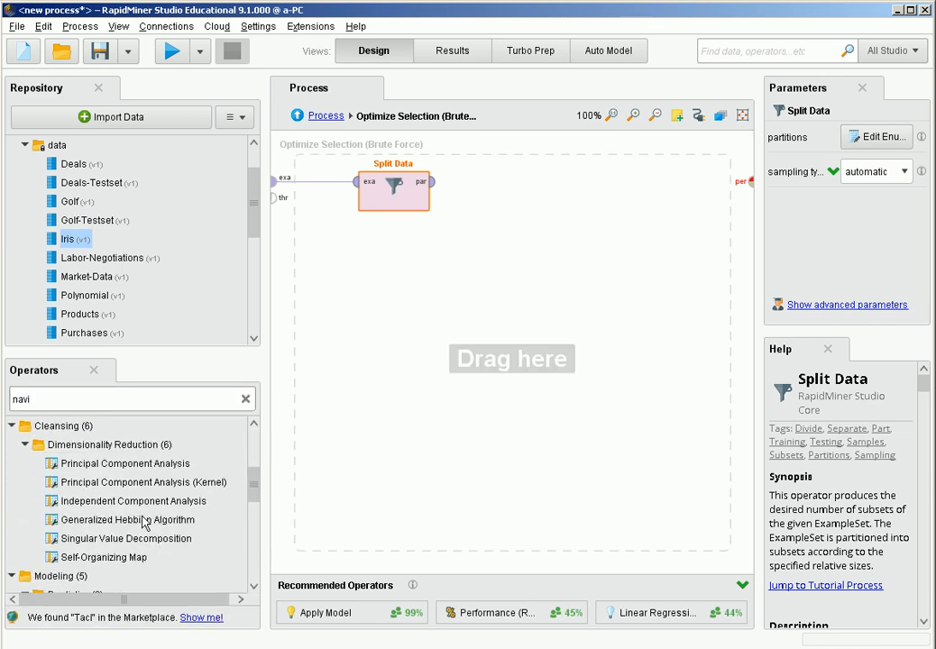
drag(101, 538, 503, 191)
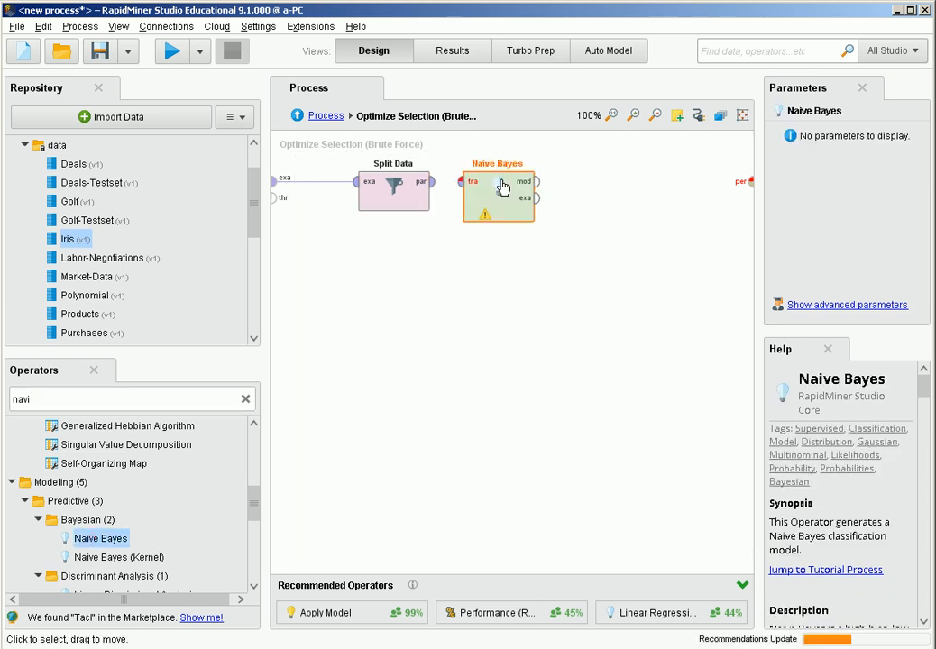
click(436, 184)
click(462, 183)
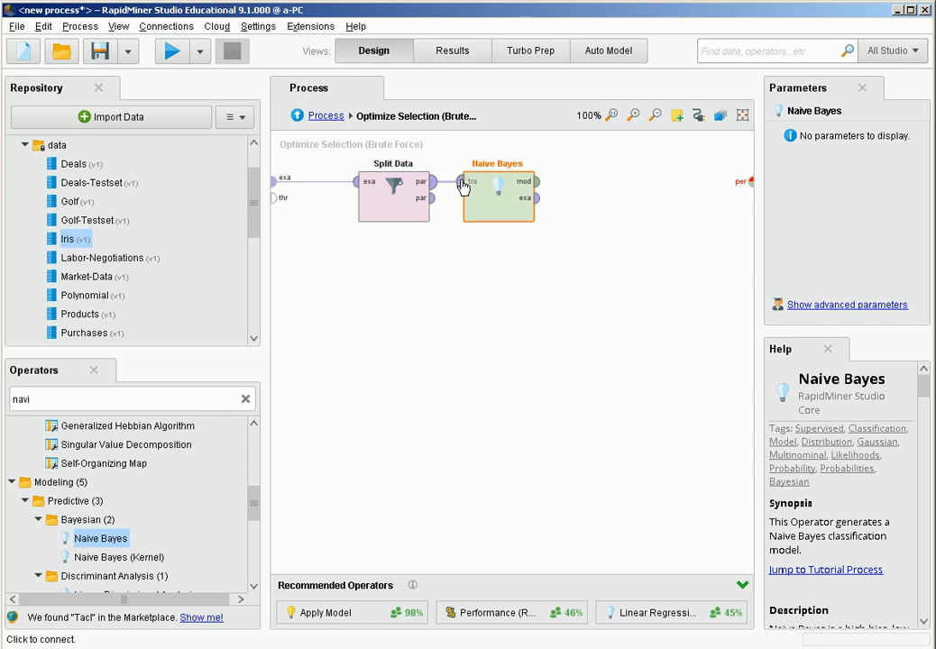
Add an Apply Model operator to the subprocess, feeding it the Naive Bayes model and the second Split Data partition as unlabelled data.
click(244, 400)
text(ap)
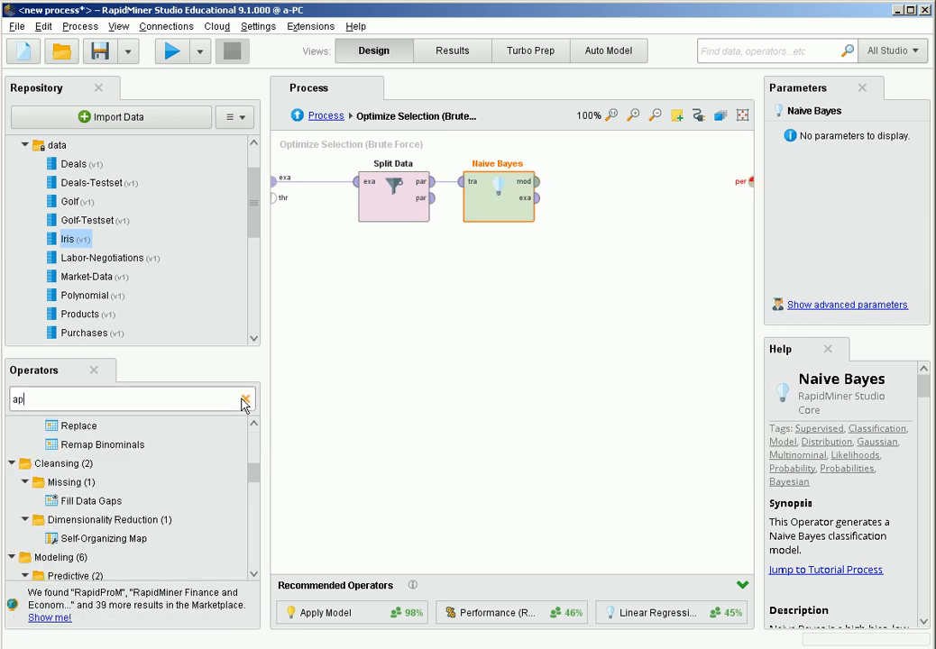
text(pl)
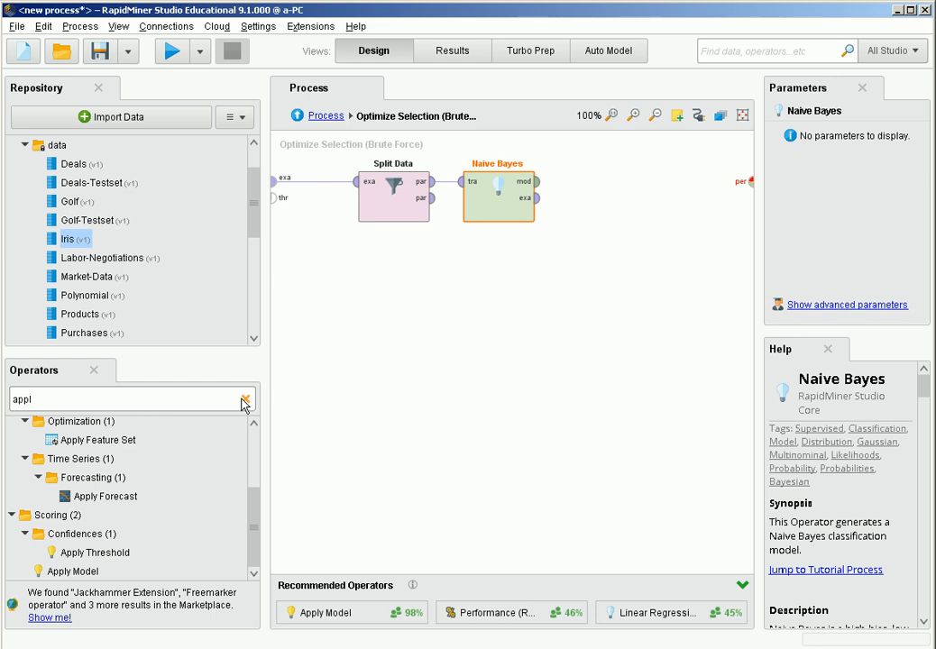
drag(95, 553, 566, 299)
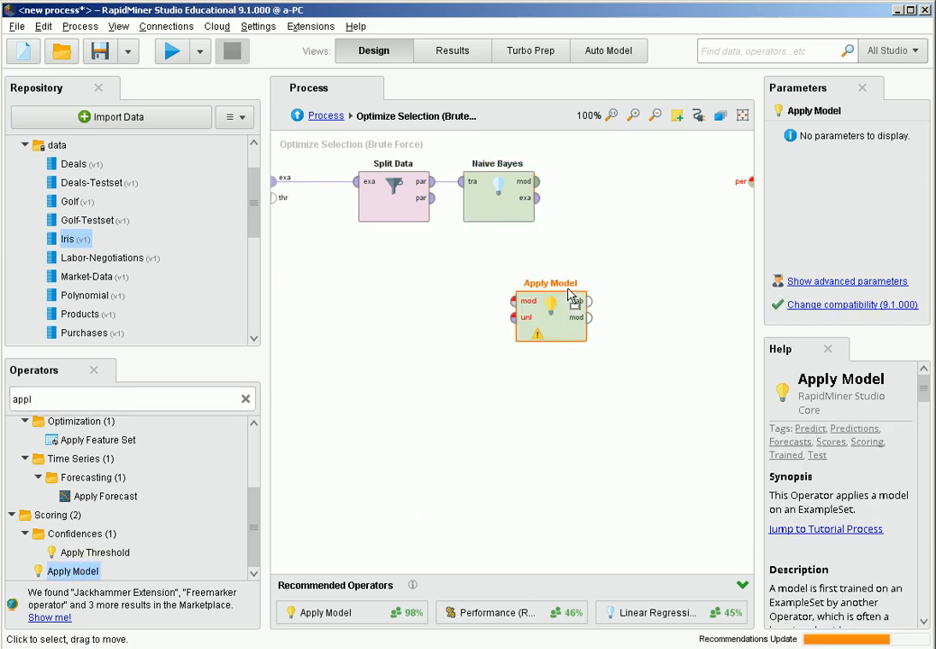
click(537, 183)
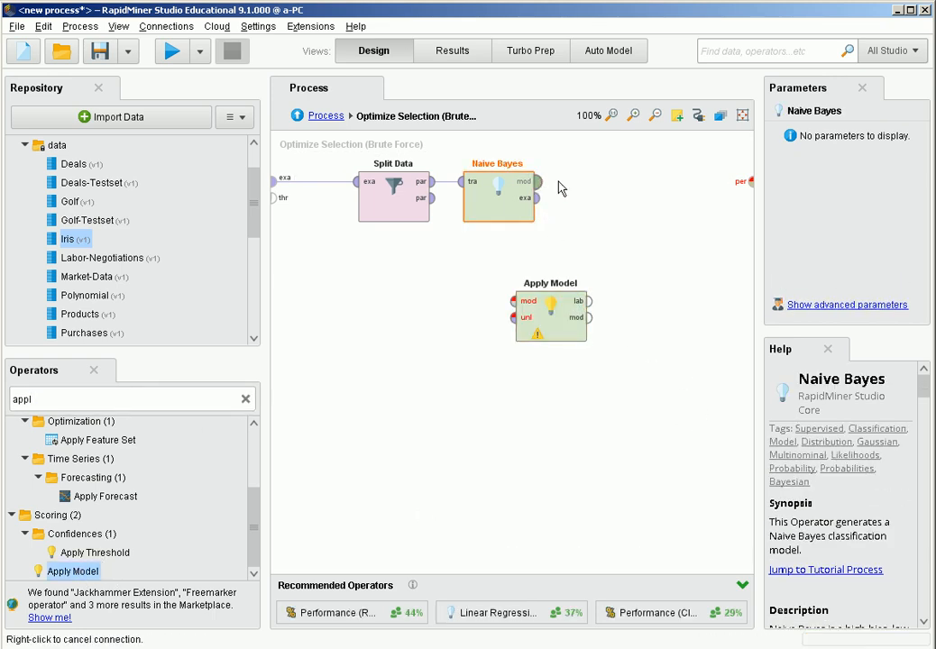
click(515, 305)
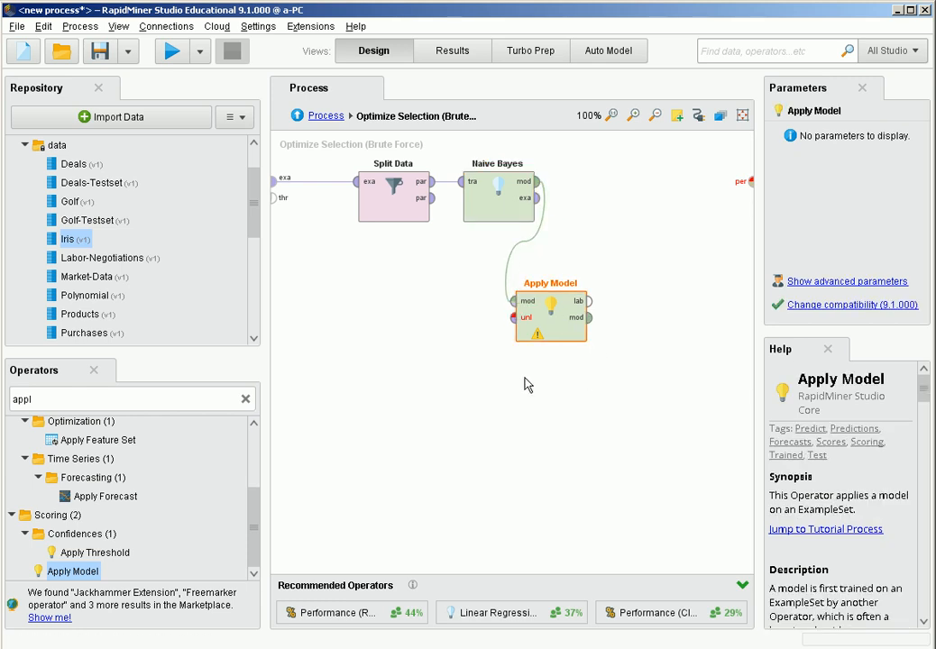
click(430, 209)
click(432, 199)
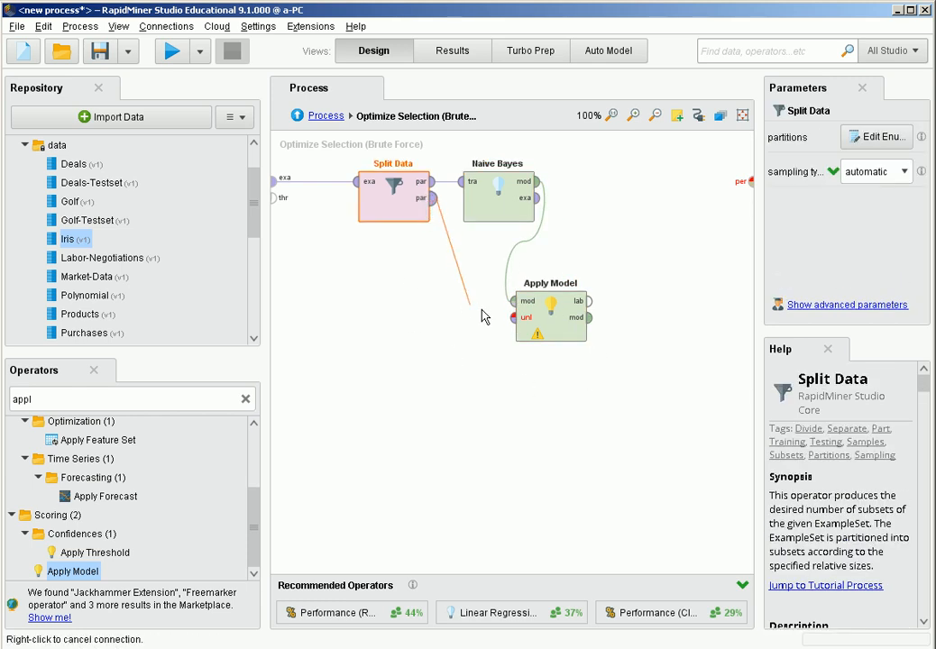
click(512, 318)
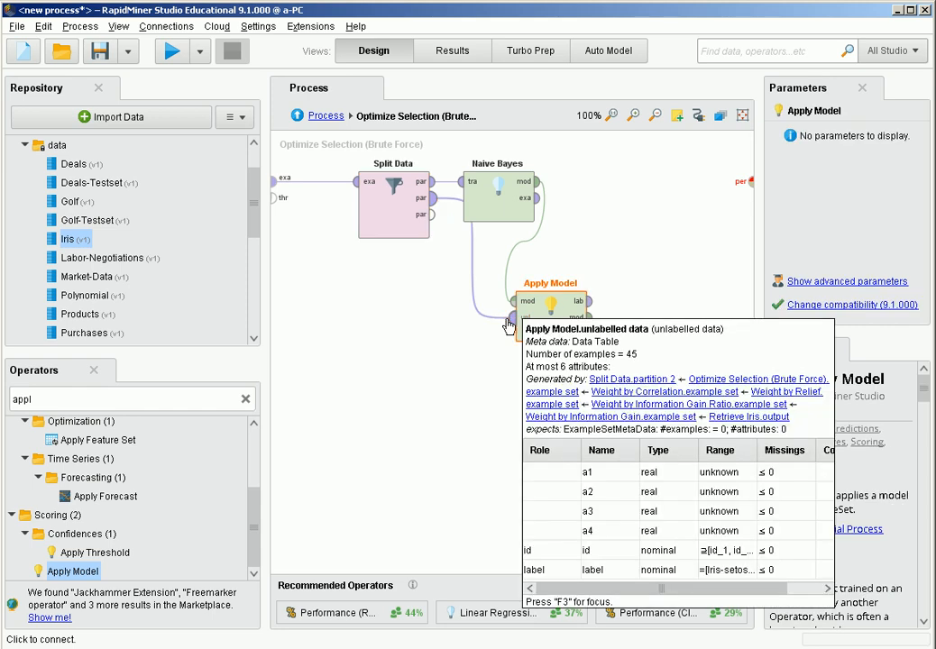
Add a Performance (Classification) operator, feed it Apply Model's labelled data, and connect its performance output to the subprocess performance port.
click(247, 401)
text(accu)
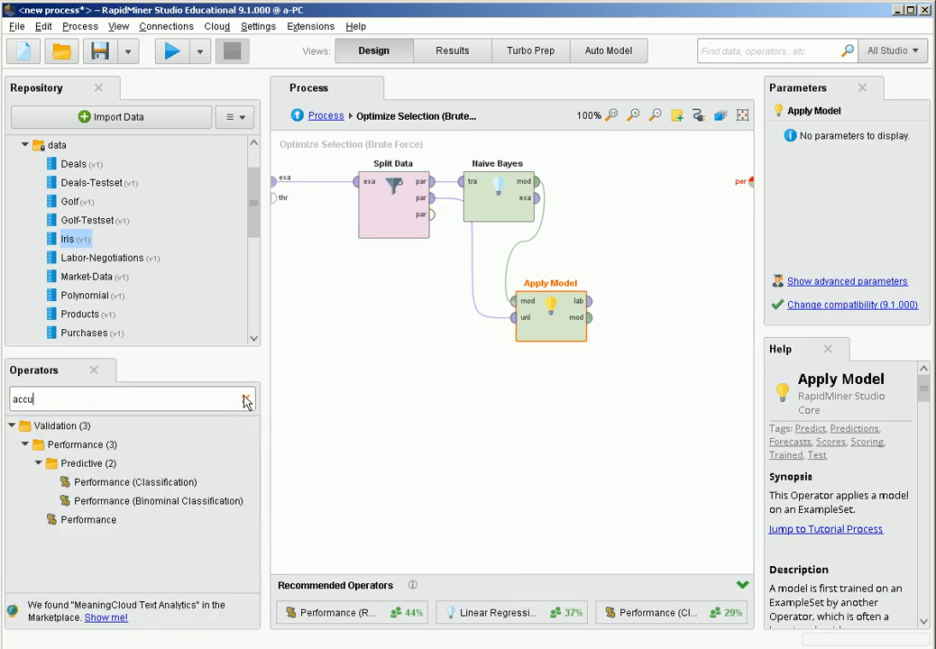
click(138, 484)
drag(141, 488, 658, 221)
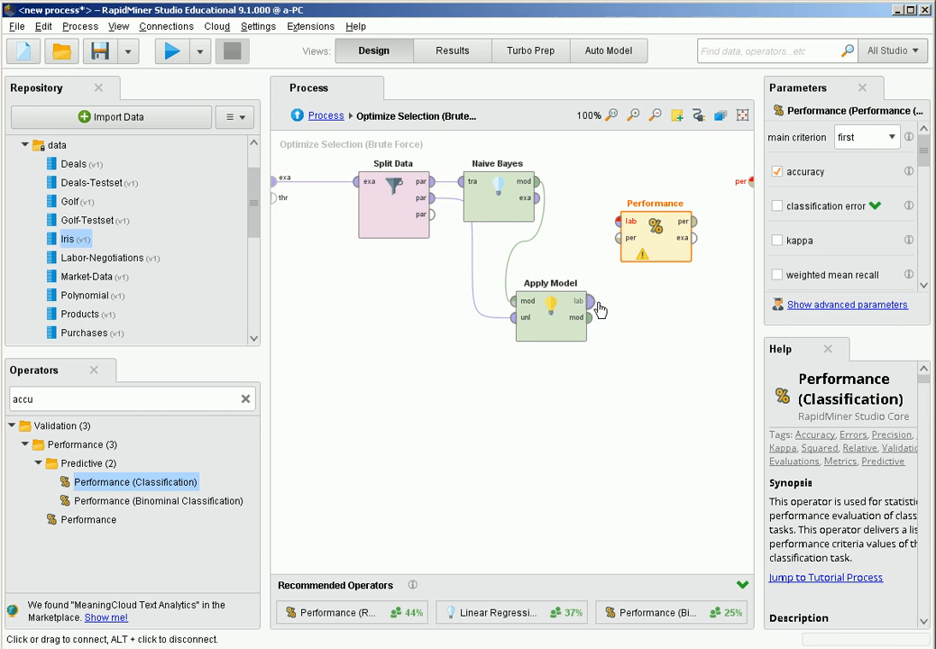
click(590, 302)
click(618, 228)
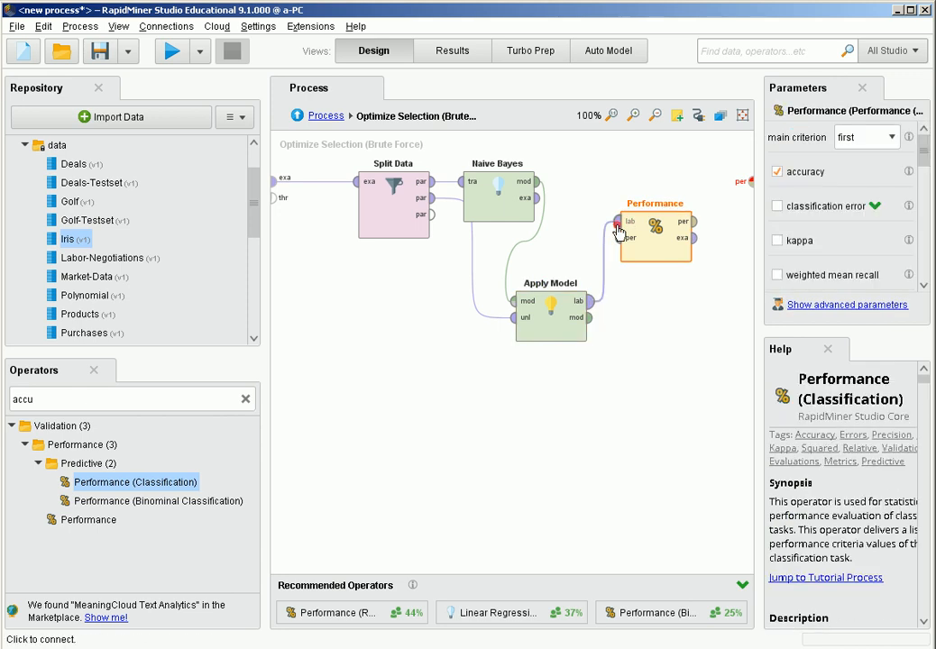
click(695, 226)
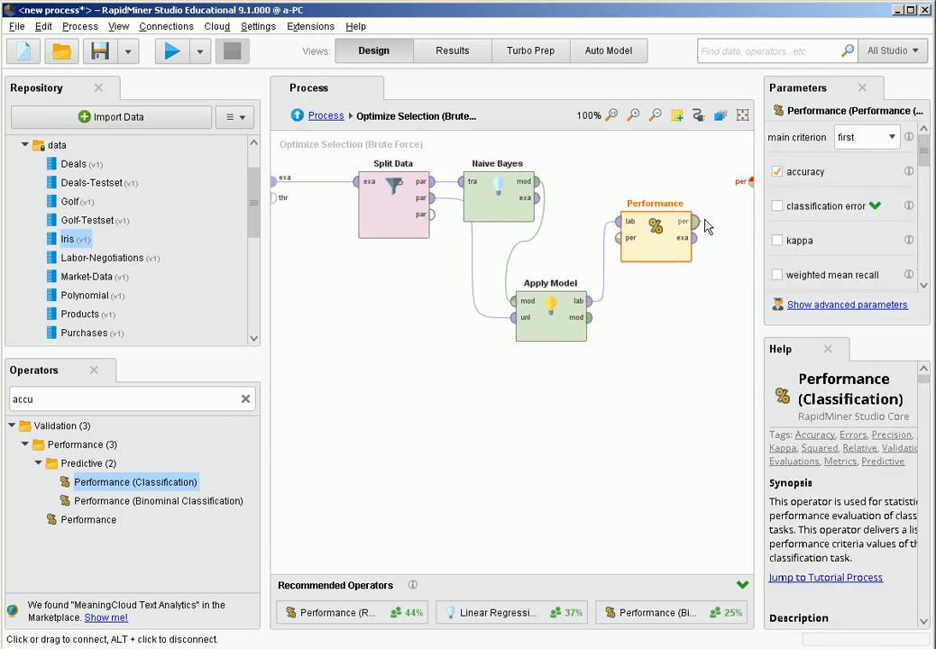
click(750, 183)
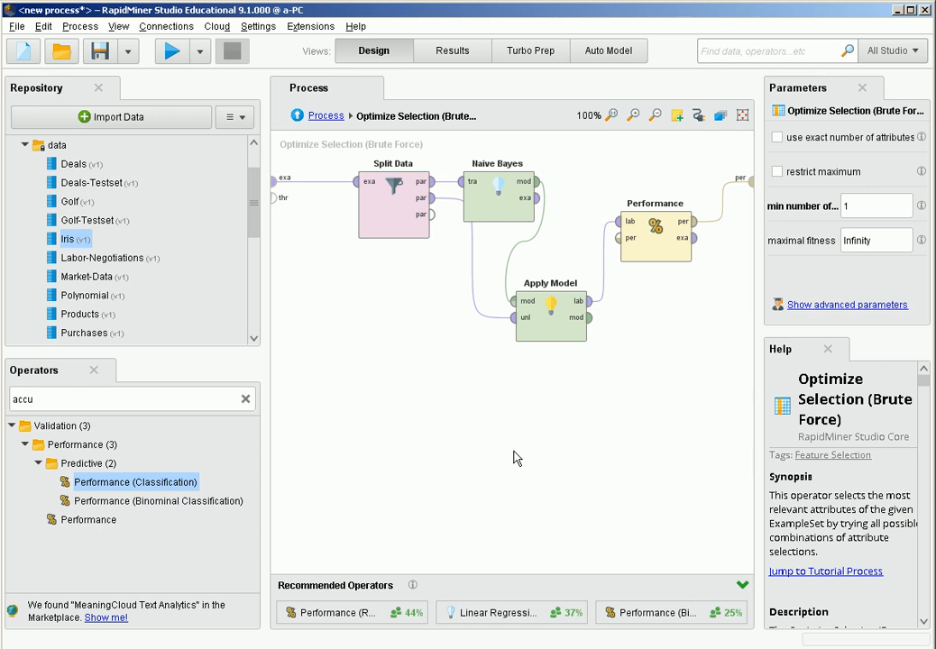
Return to the main process, connect the weights output of Optimize Selection (Brute Force) to a free result port, and run the process.
click(497, 206)
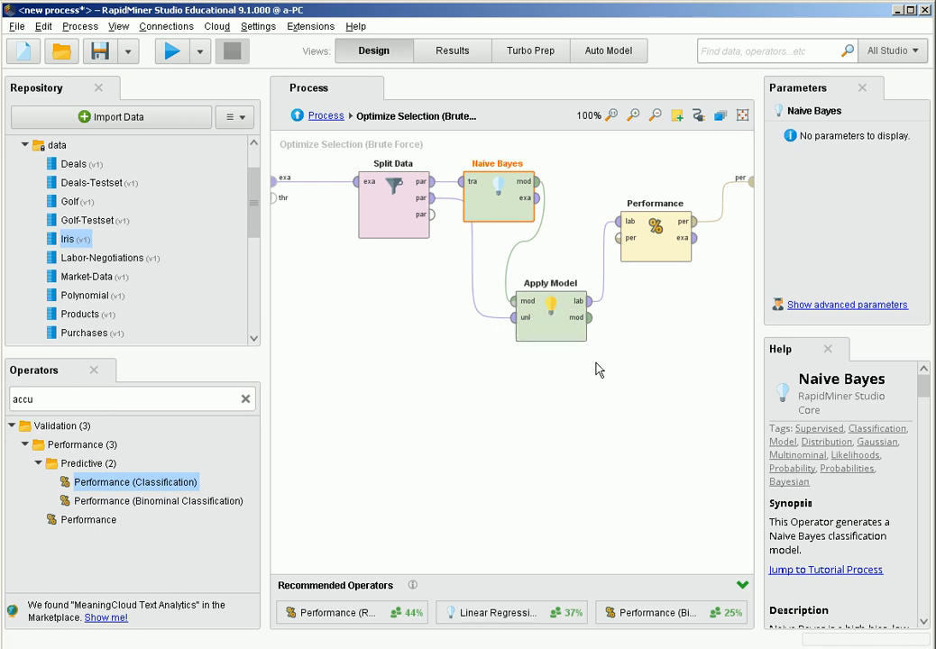
click(659, 231)
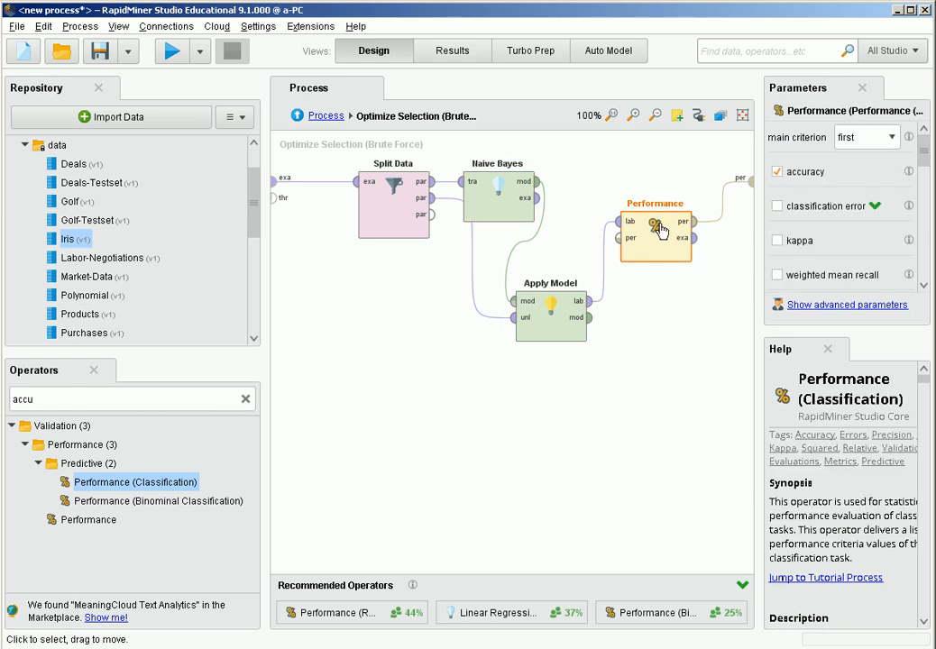
click(335, 118)
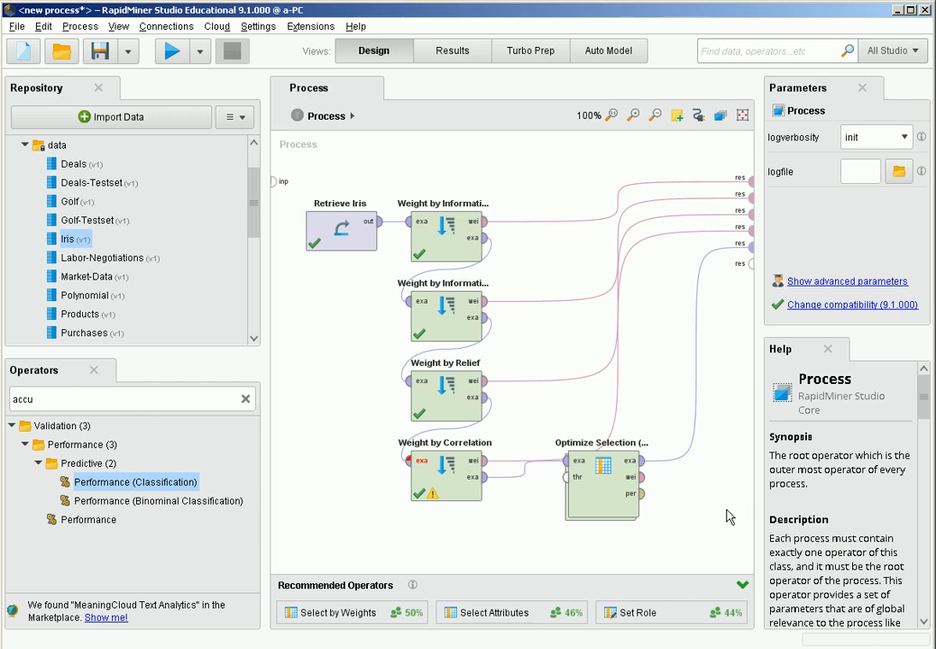
click(643, 487)
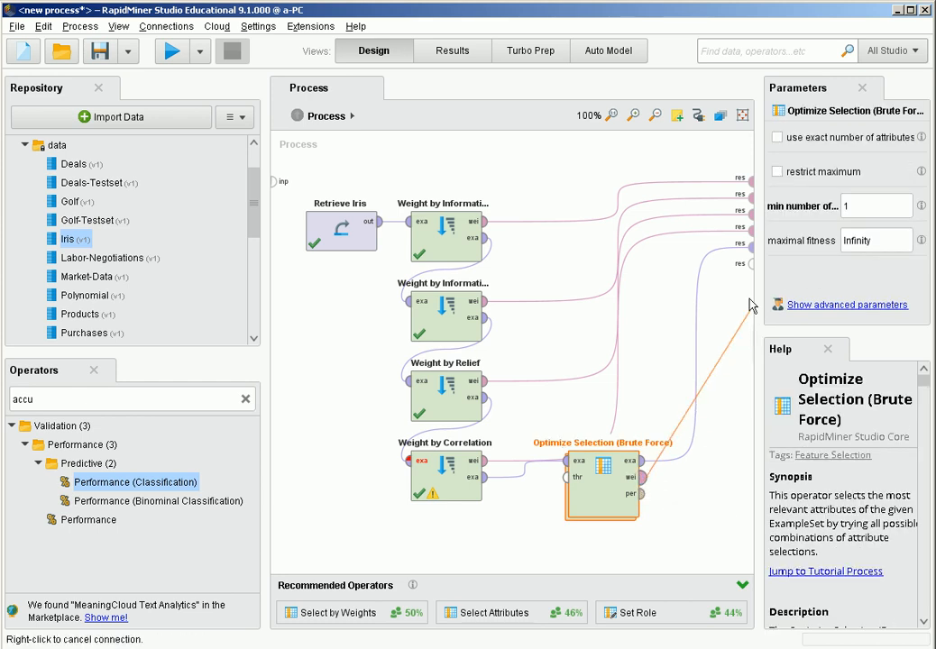
click(749, 263)
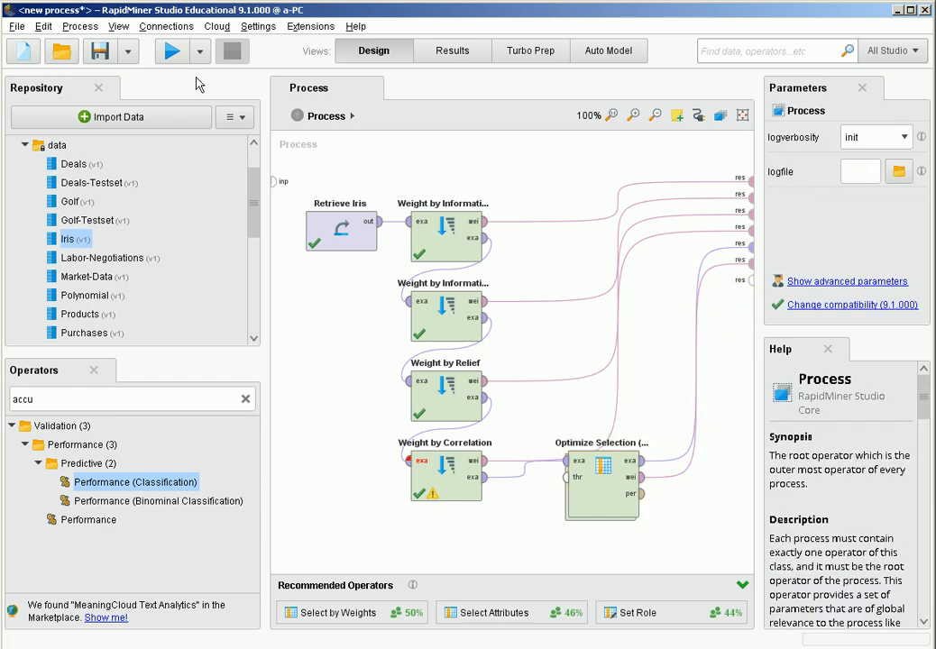
click(171, 53)
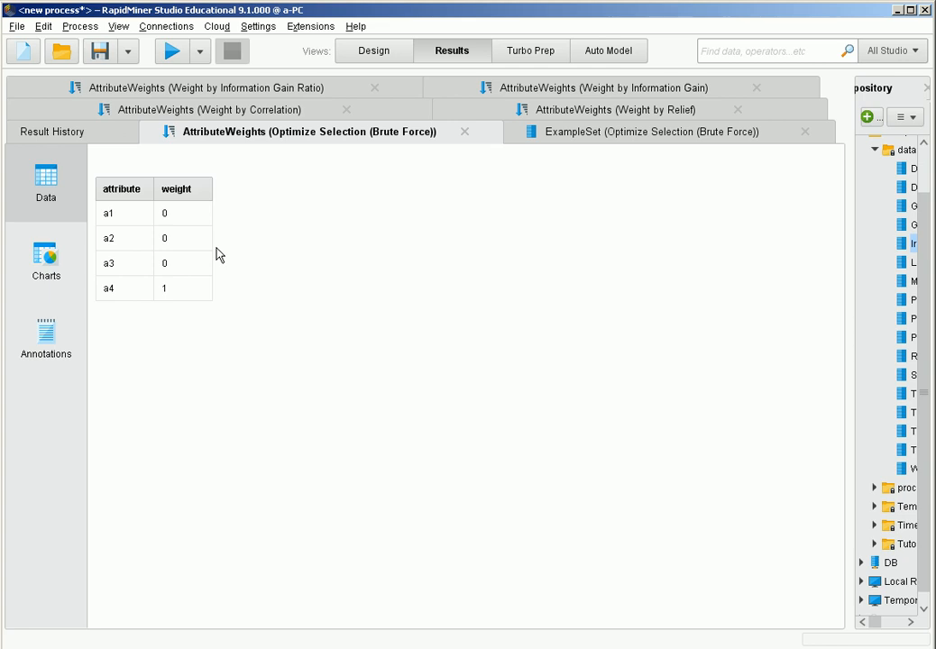
Review the evaluation subprocess inside Optimize Selection (Brute Force) and return to the main process design.
click(380, 51)
double_click(618, 502)
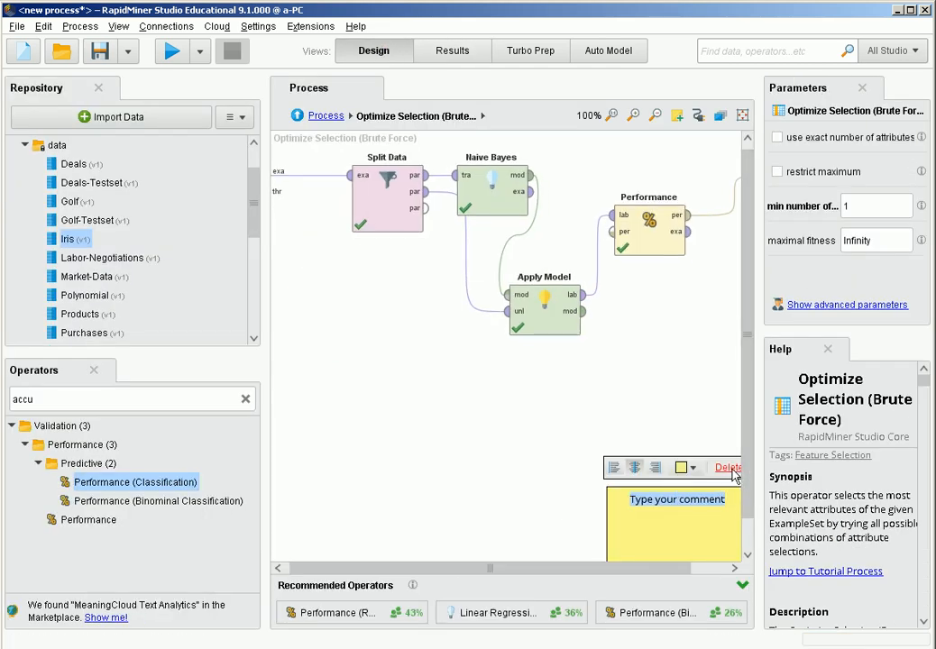
click(729, 469)
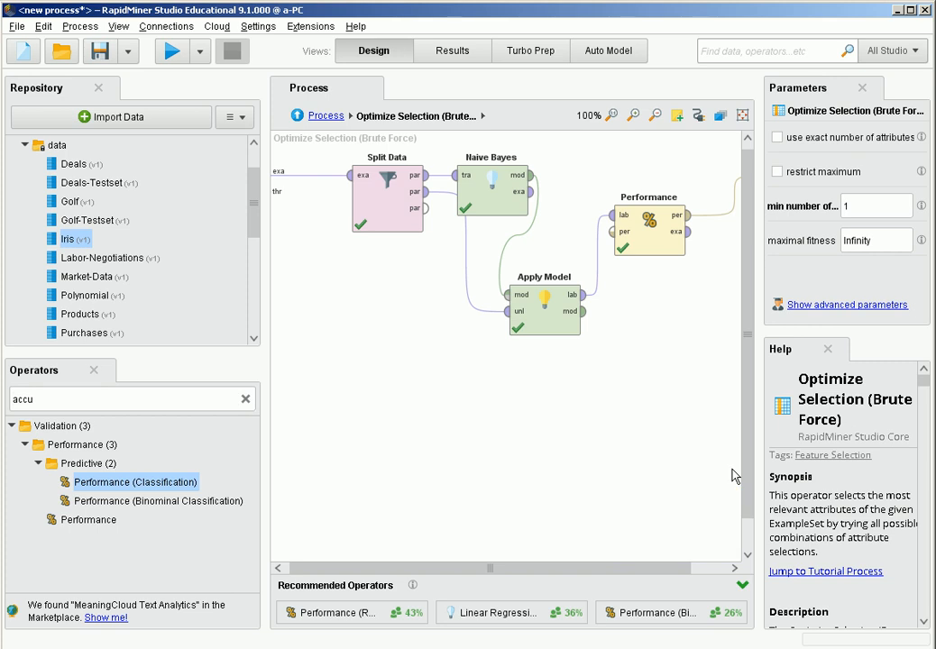
click(326, 118)
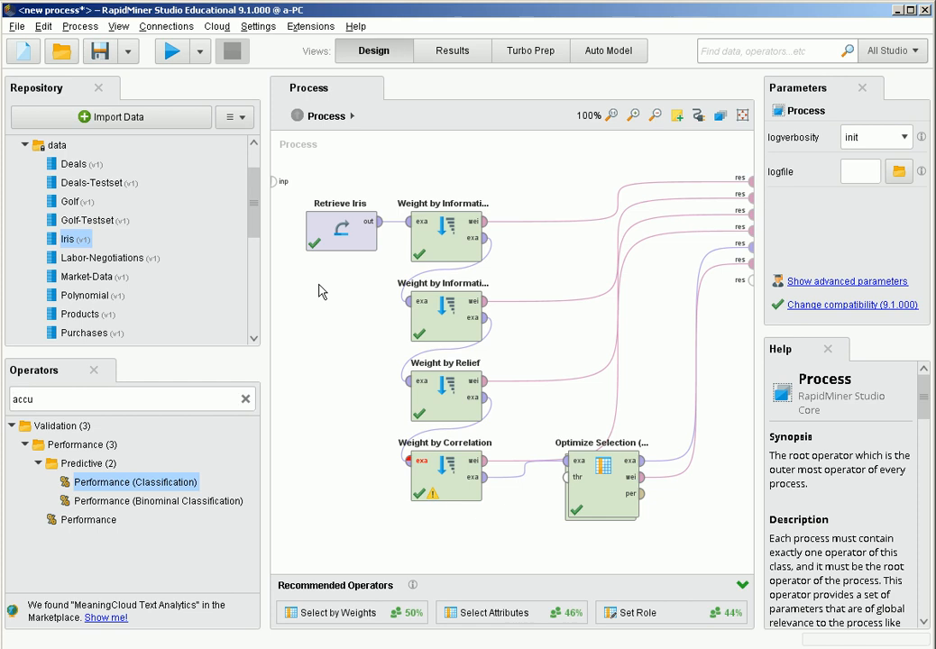
Replace Retrieve Iris with the Titanic sample data set as input to Weight by Information Gain and run the process.
drag(286, 269, 390, 166)
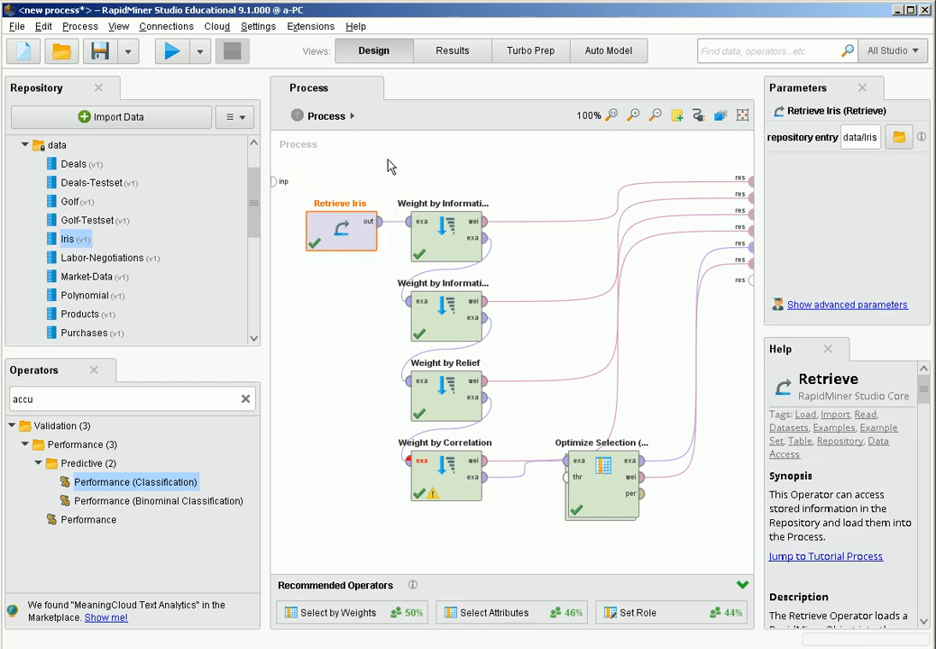
key(Delete)
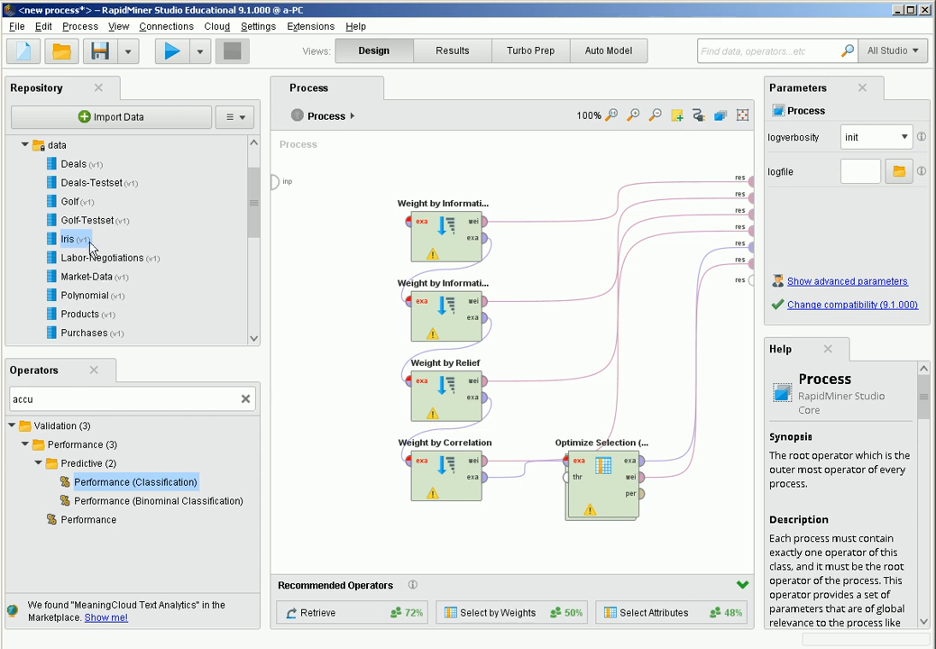
scroll(84, 239, down, 2)
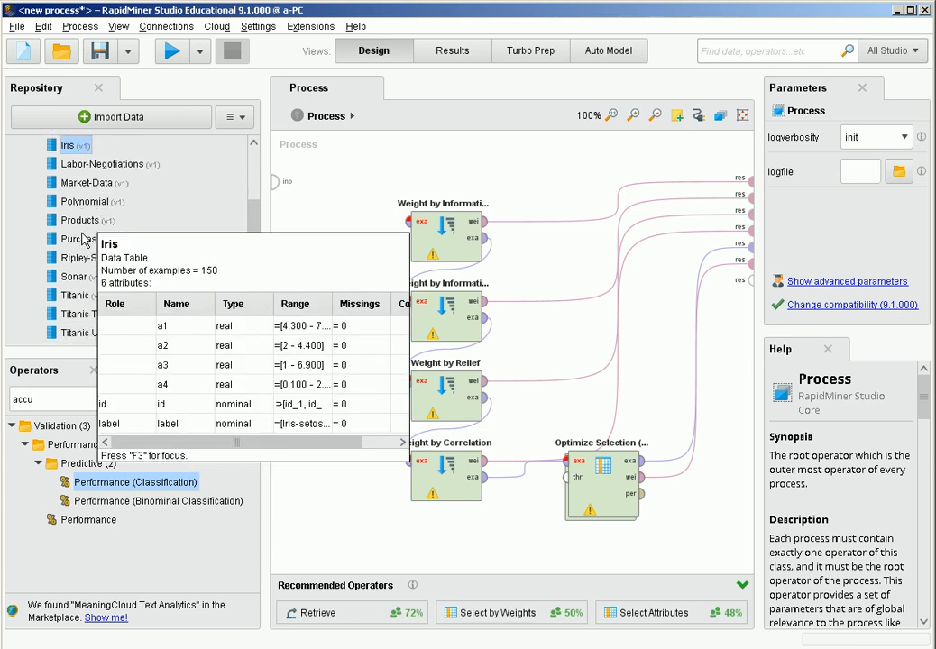
click(63, 299)
drag(63, 301, 314, 229)
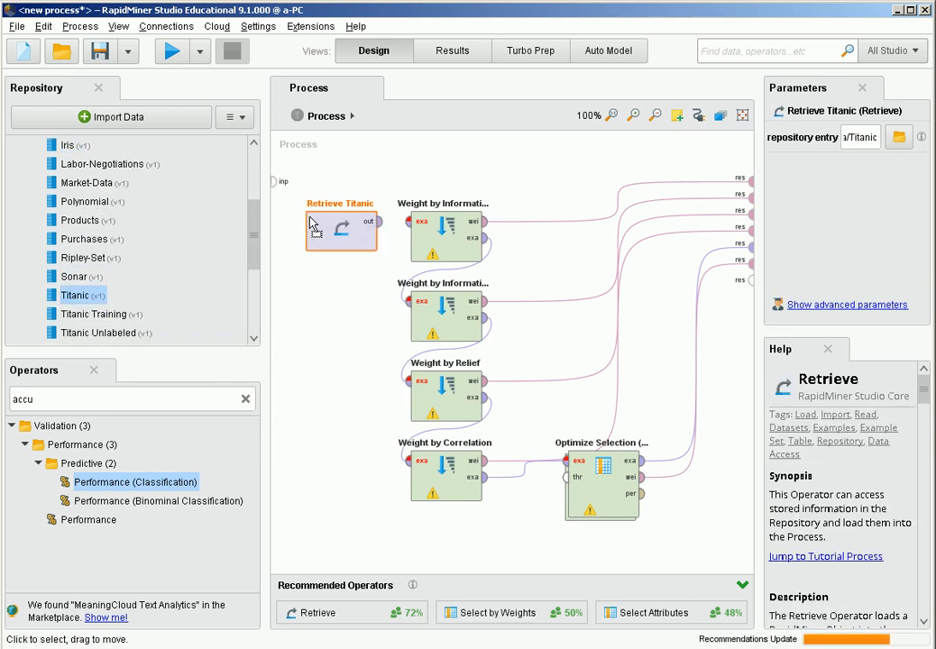
click(380, 226)
click(409, 223)
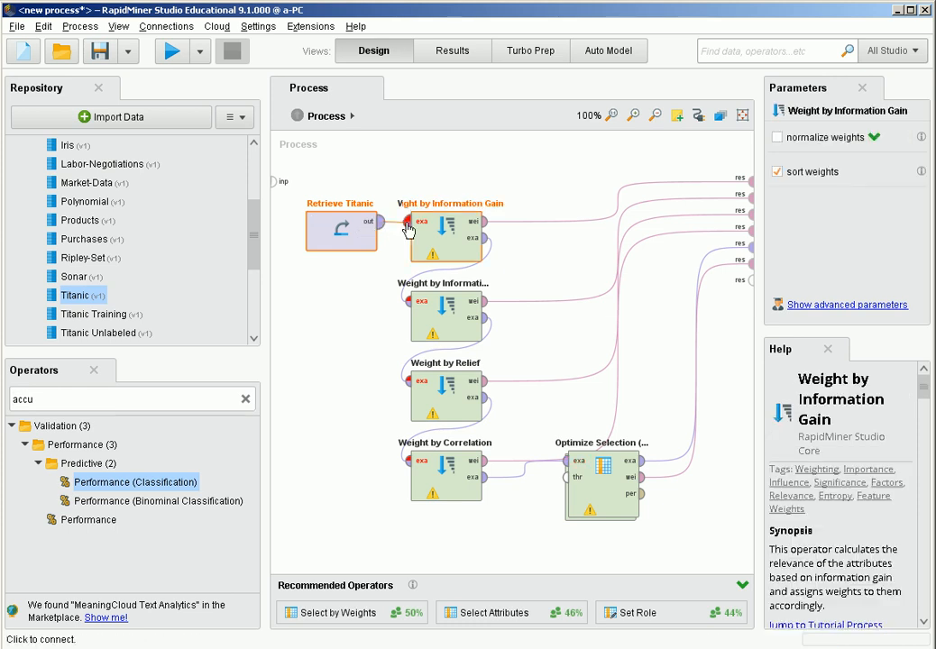
click(354, 244)
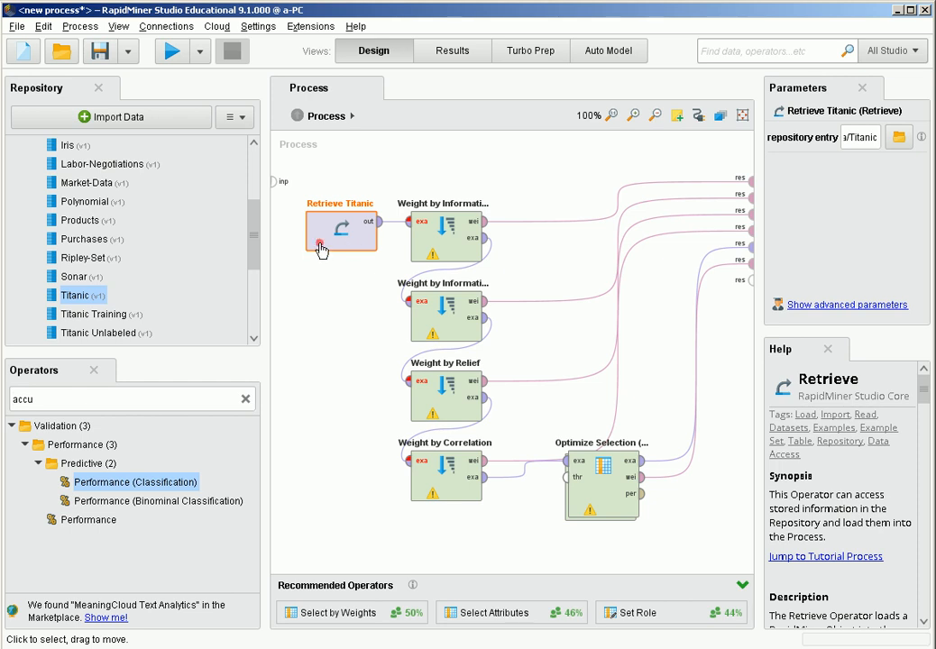
click(181, 61)
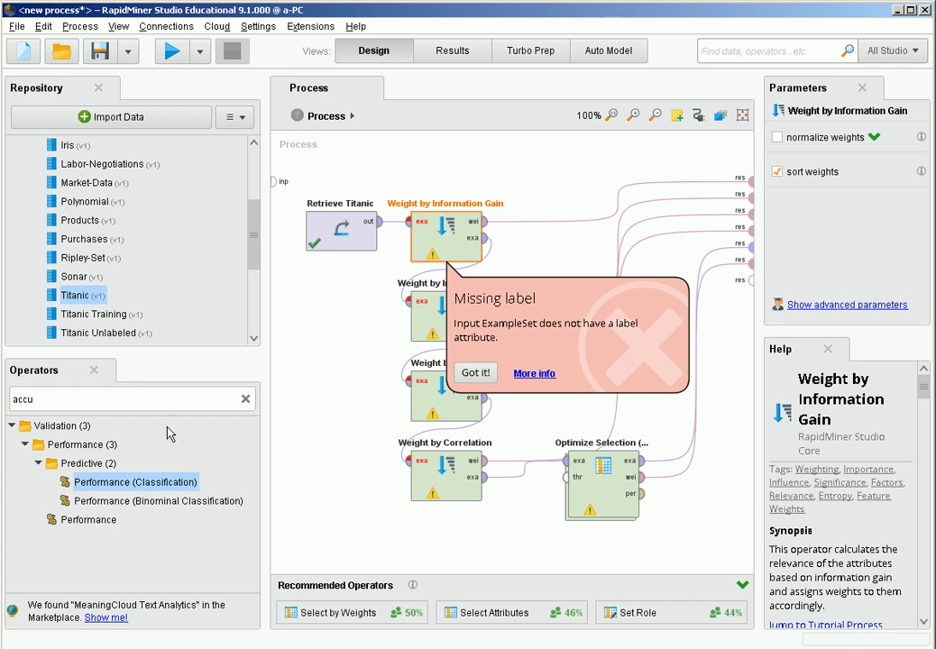
Add a Set Role operator and connect it between Retrieve Titanic and the first Weight by Information Gain operator.
click(242, 402)
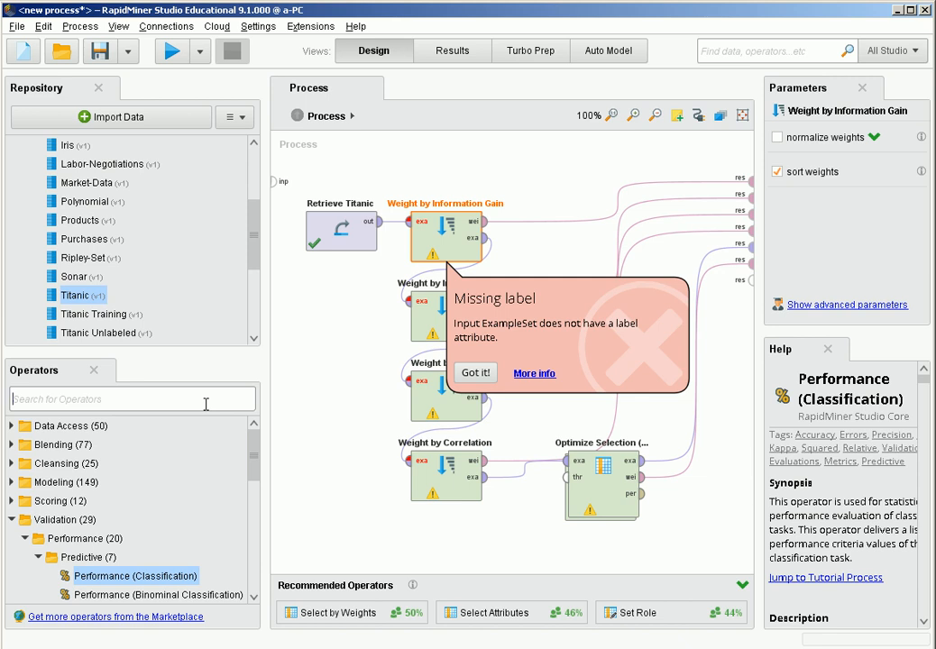
text(set)
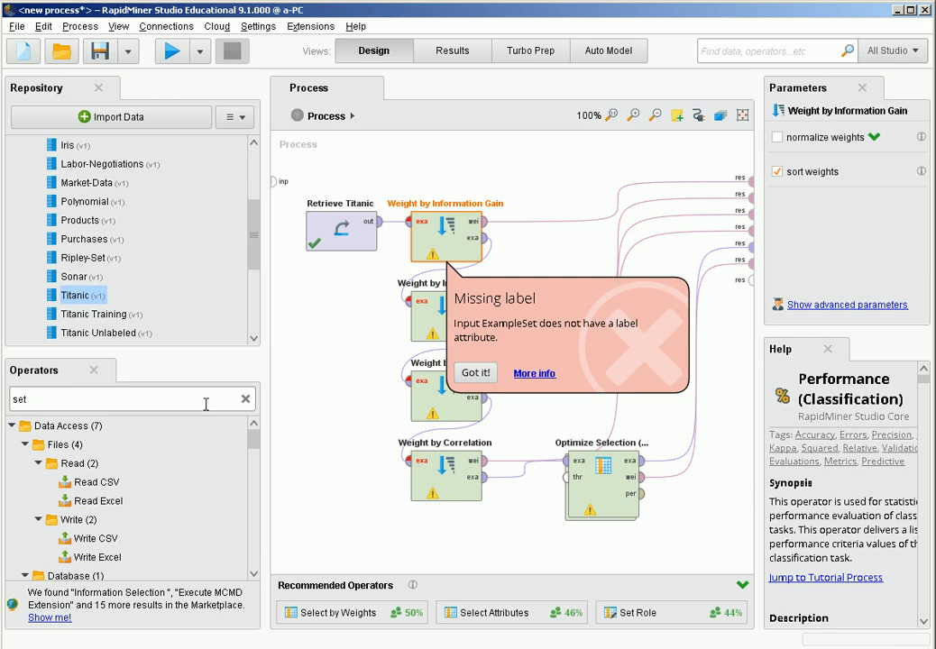
text(rol)
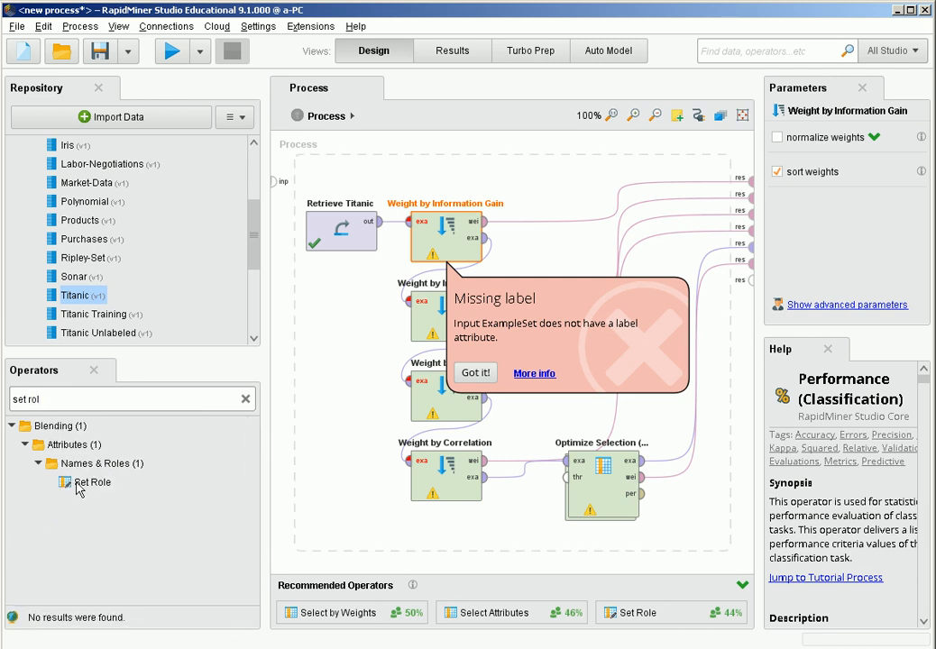
drag(79, 484, 318, 334)
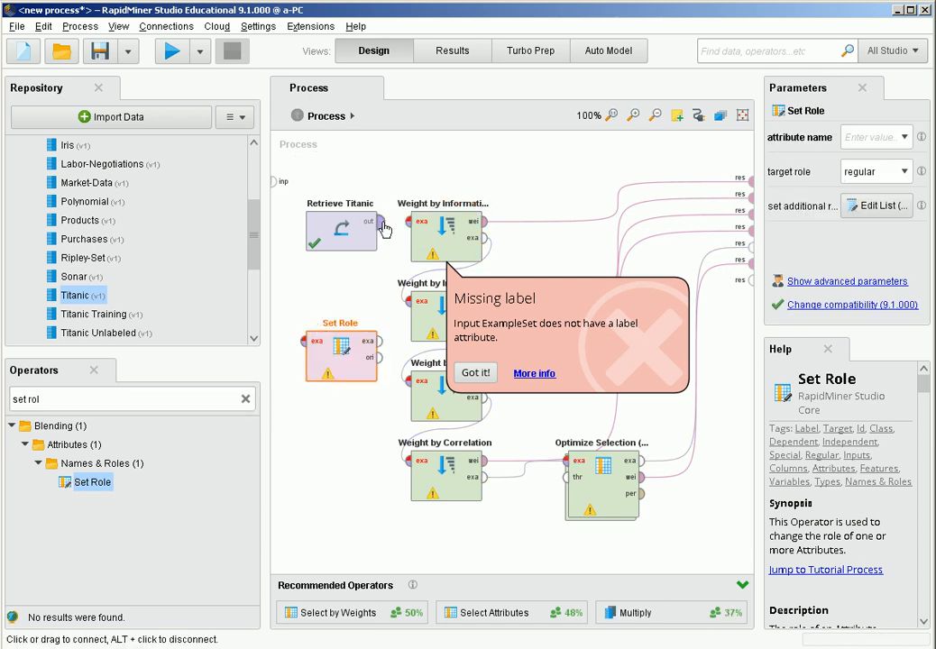
alt+click(383, 223)
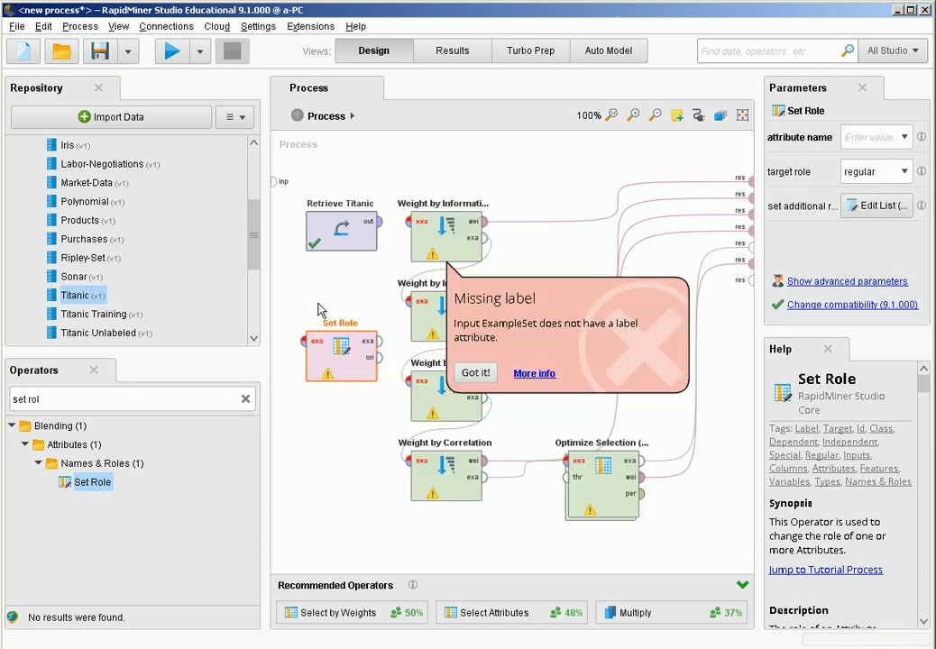
click(380, 221)
click(304, 341)
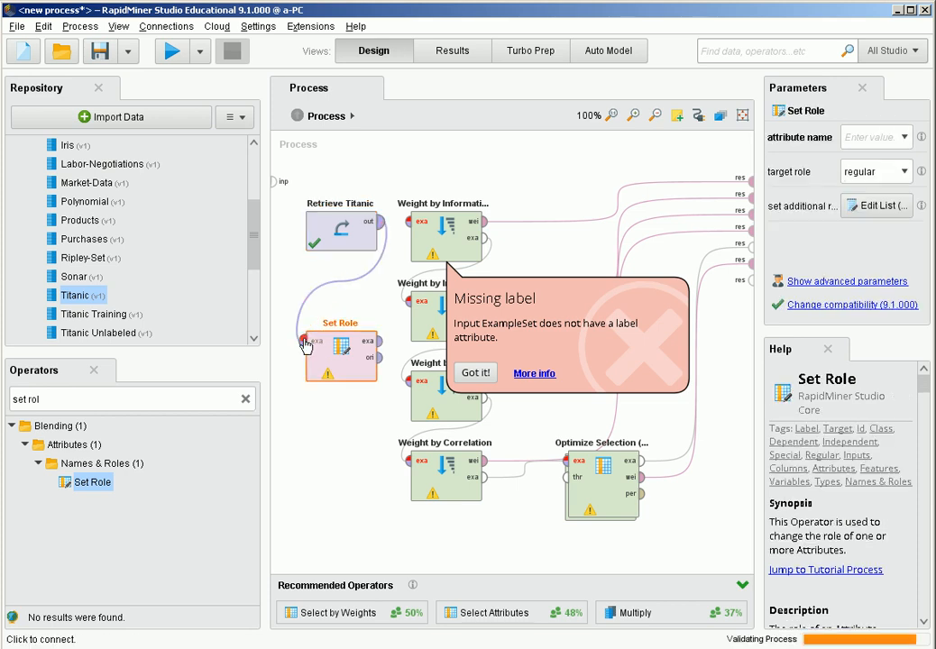
click(380, 343)
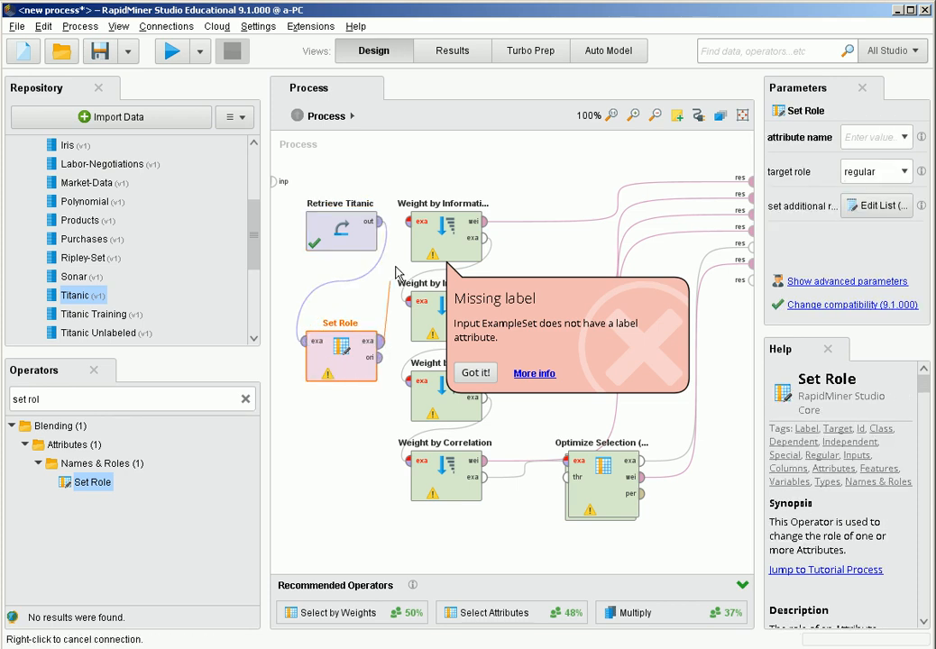
click(407, 223)
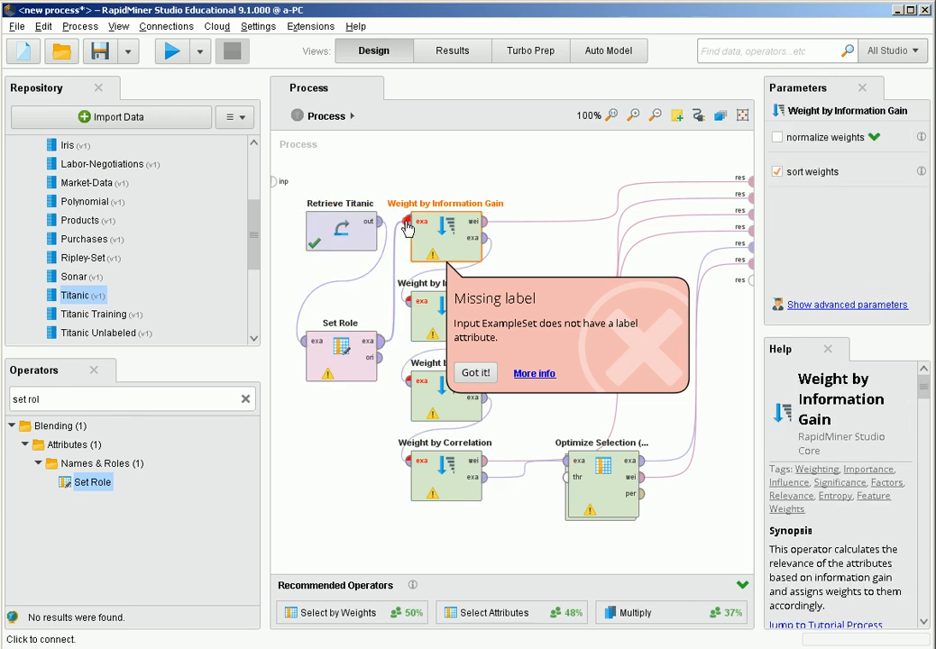
Configure Set Role to give the attribute Survived the target role label.
click(348, 380)
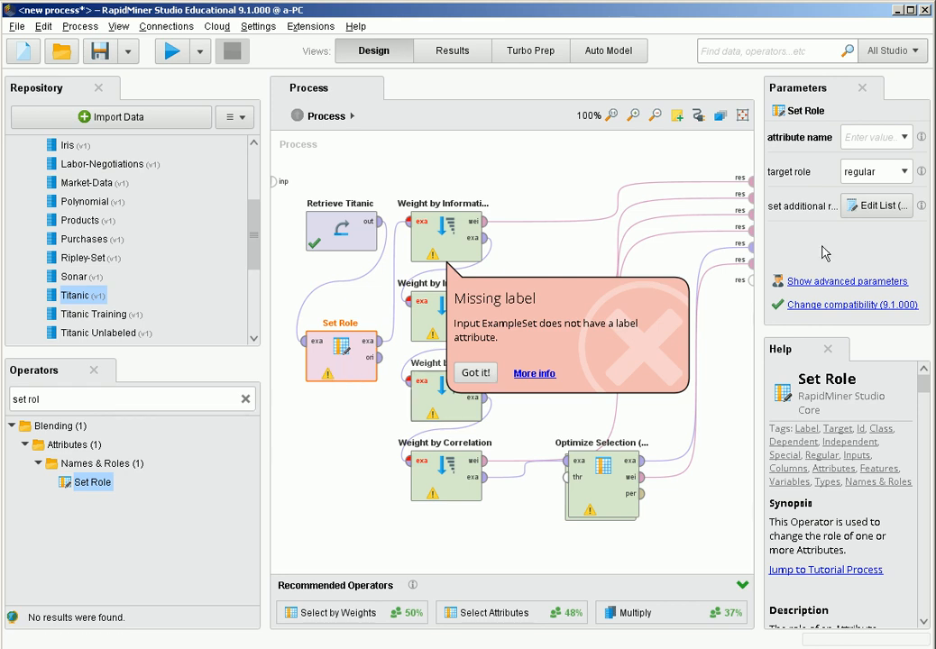
click(904, 138)
scroll(889, 180, down, 2)
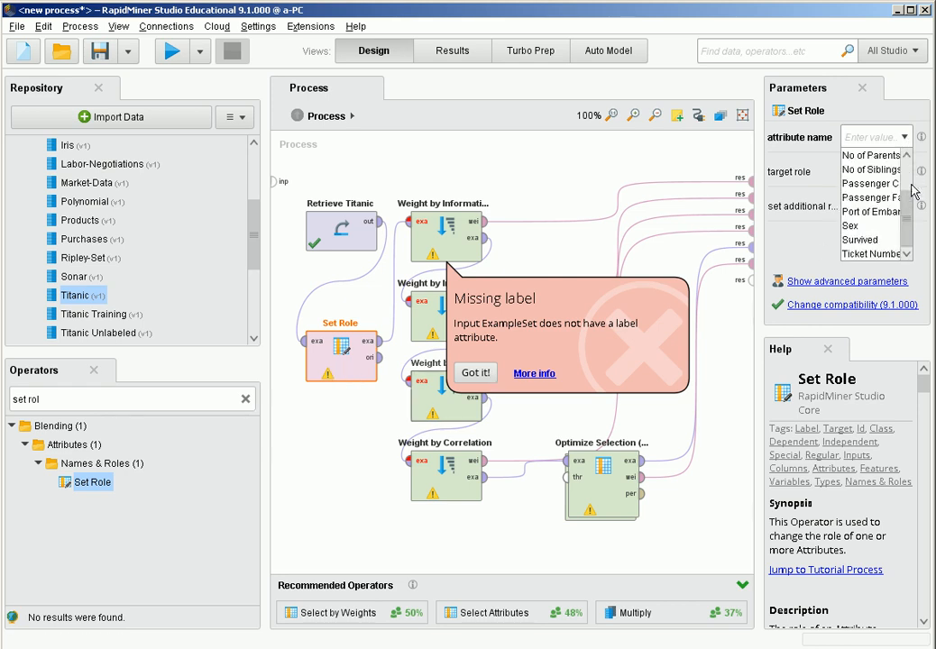
click(881, 240)
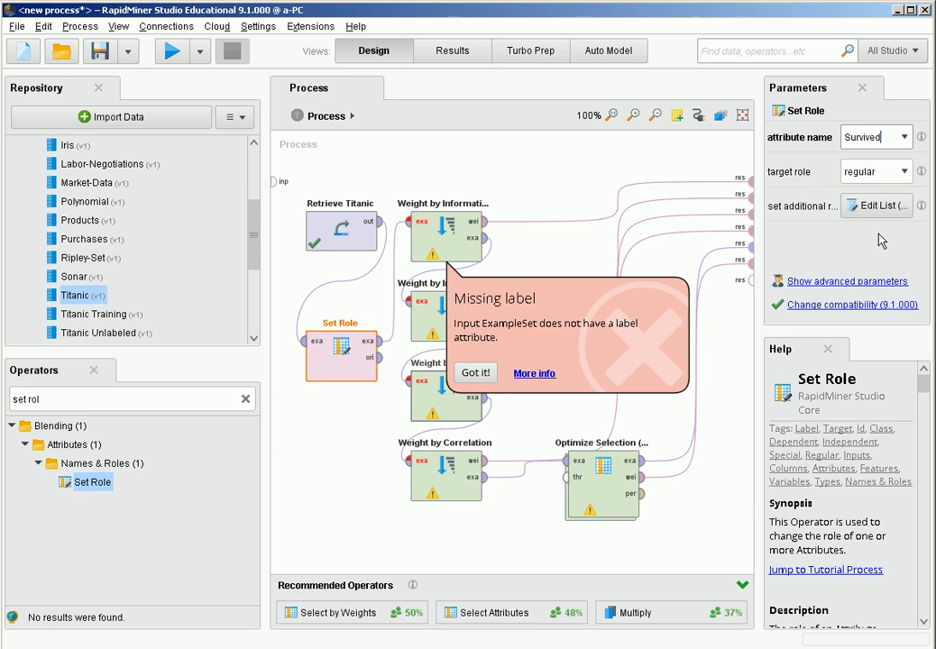
click(903, 171)
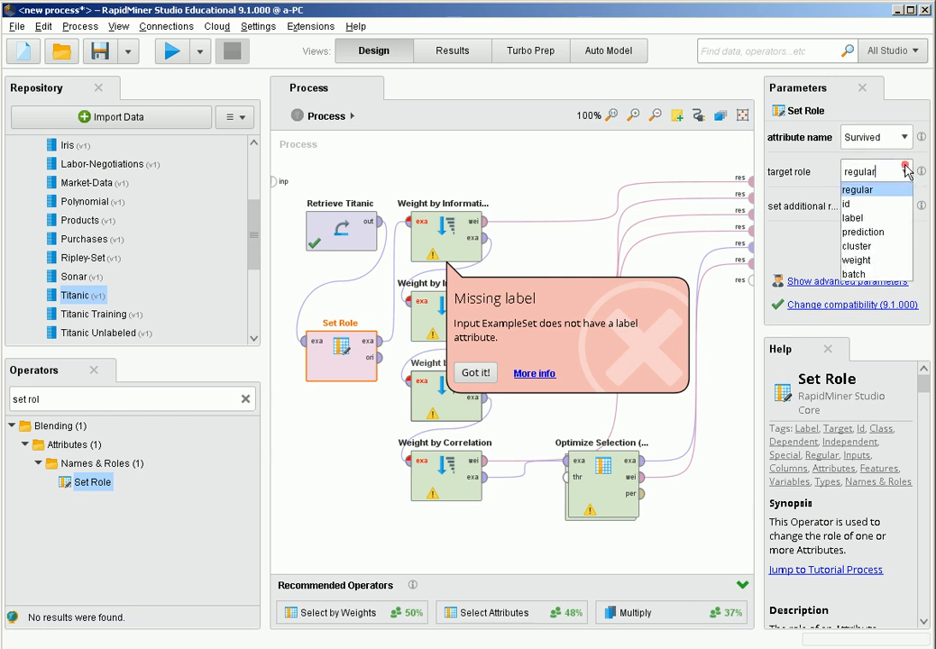
click(882, 219)
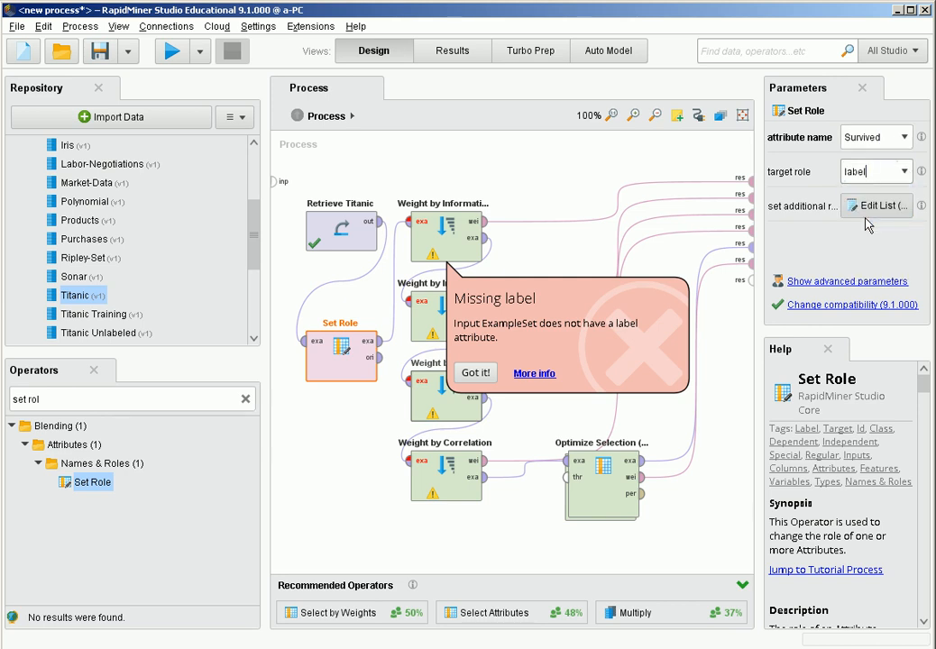
Cut Split Data, Naive Bayes, Apply Model and Performance out of the Optimize Selection (Brute Force) subprocess.
click(604, 498)
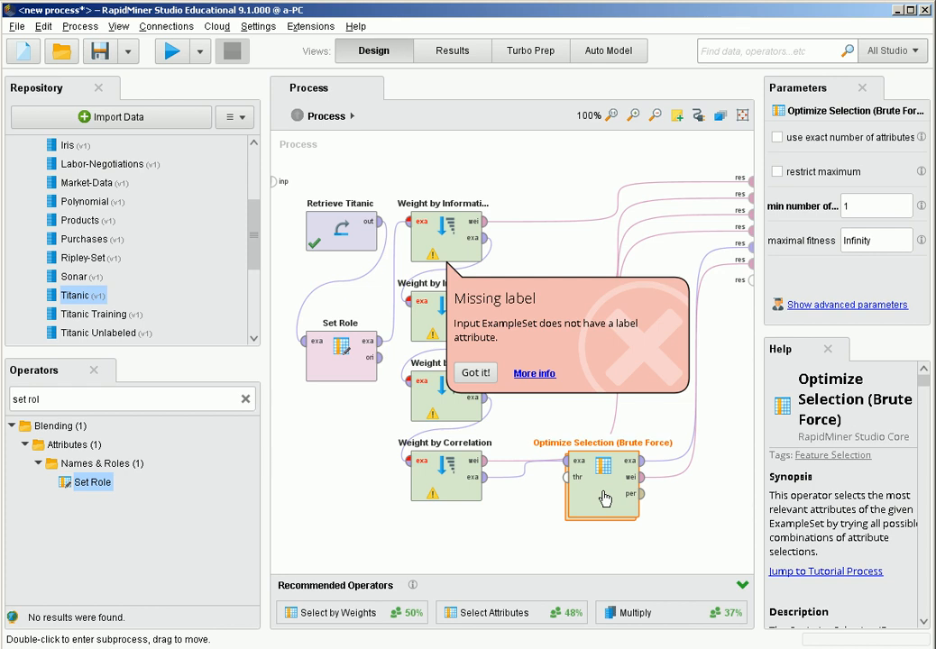
double_click(604, 499)
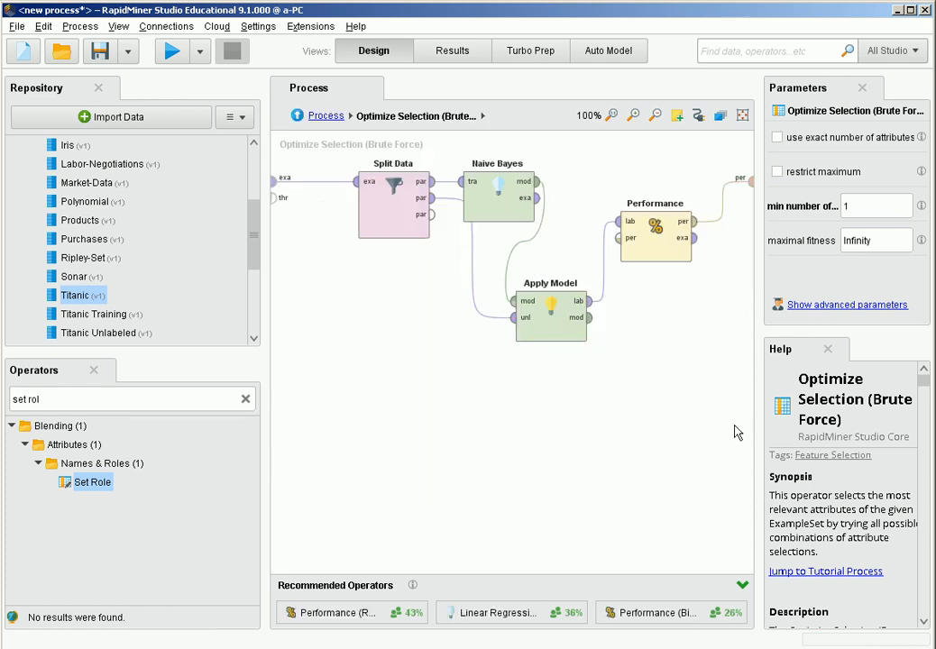
drag(735, 431, 341, 138)
right_click(381, 208)
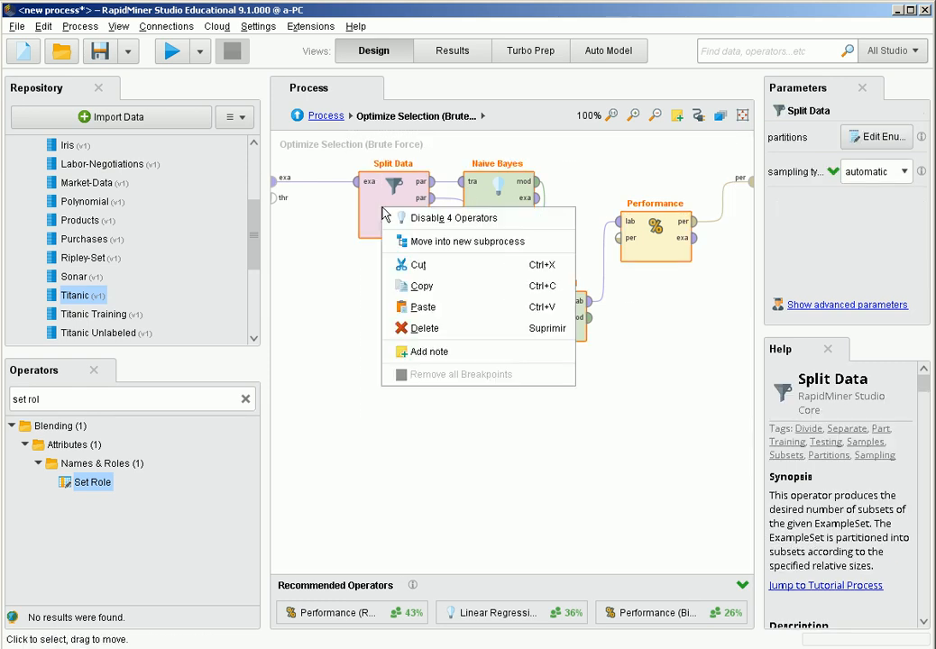
click(446, 267)
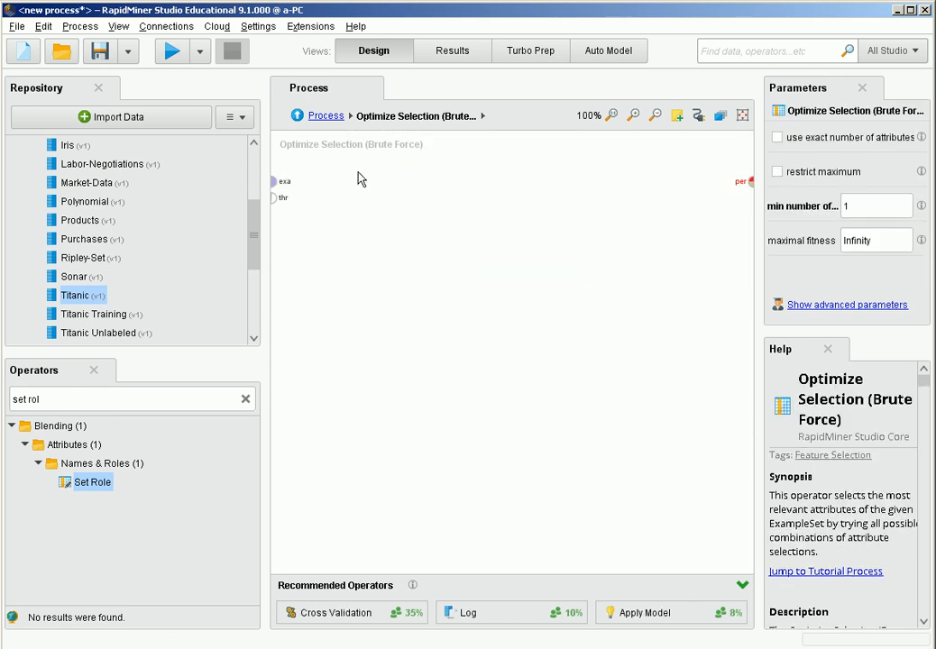
Return to the main process and delete the Optimize Selection (Brute Force) operator.
click(327, 117)
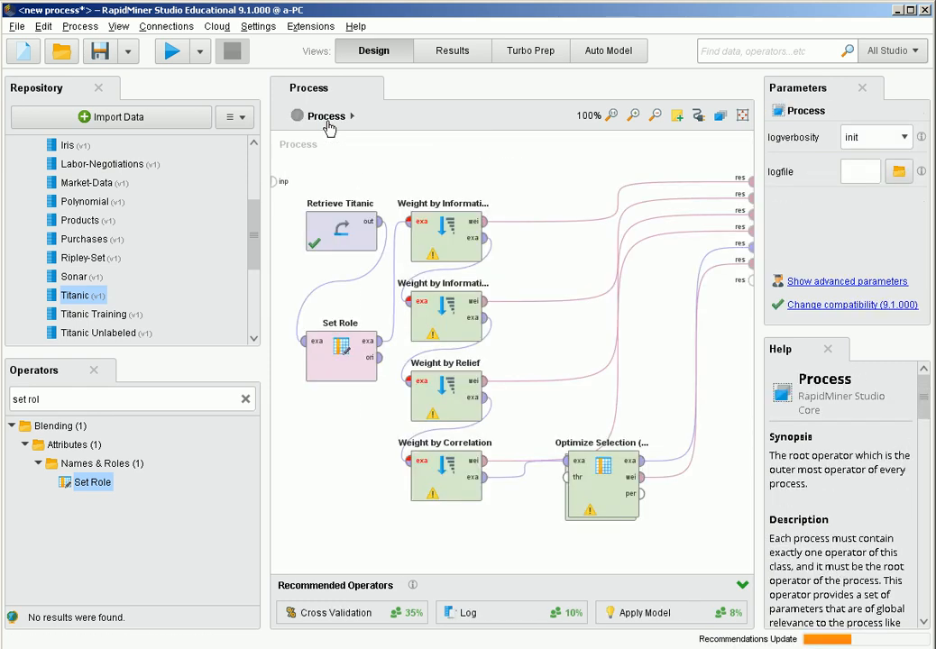
click(602, 495)
key(Delete)
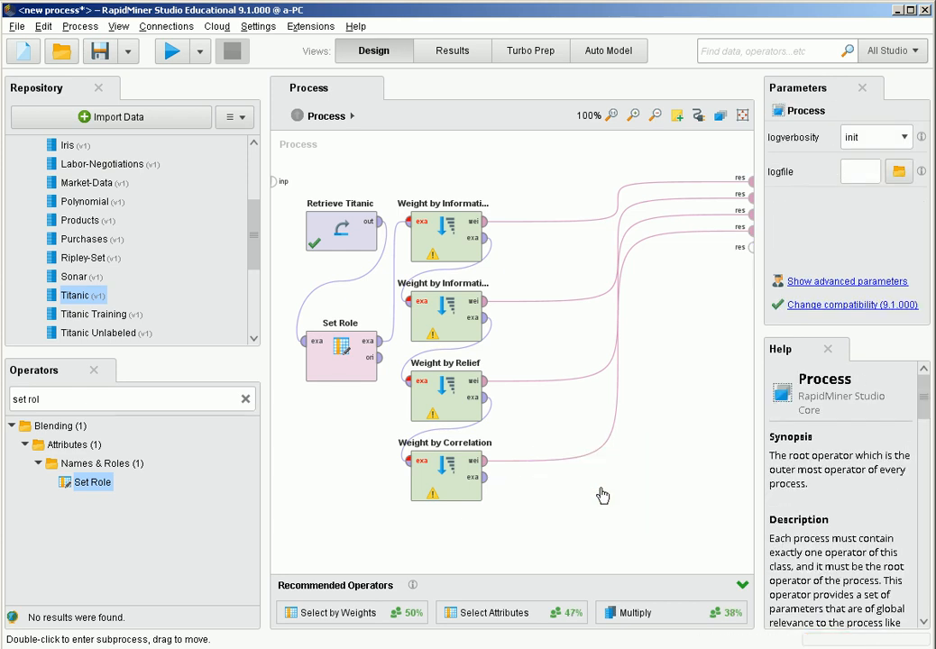
Add Optimize Selection (Evolutionary), feed it Weight by Correlation's example set, and connect its weights output to a free result port.
click(244, 400)
text(evolu)
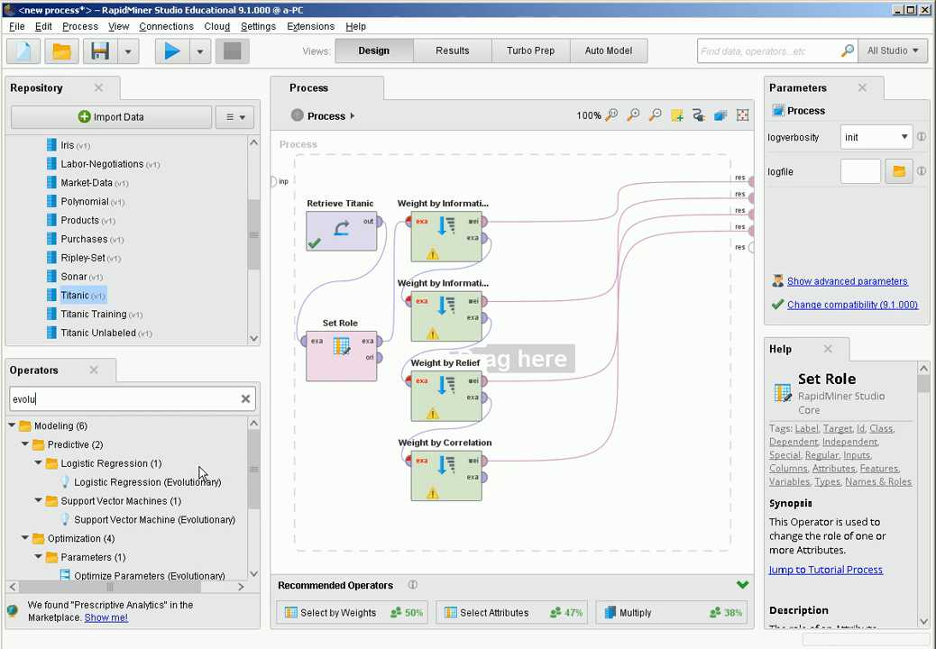
scroll(190, 542, down, 5)
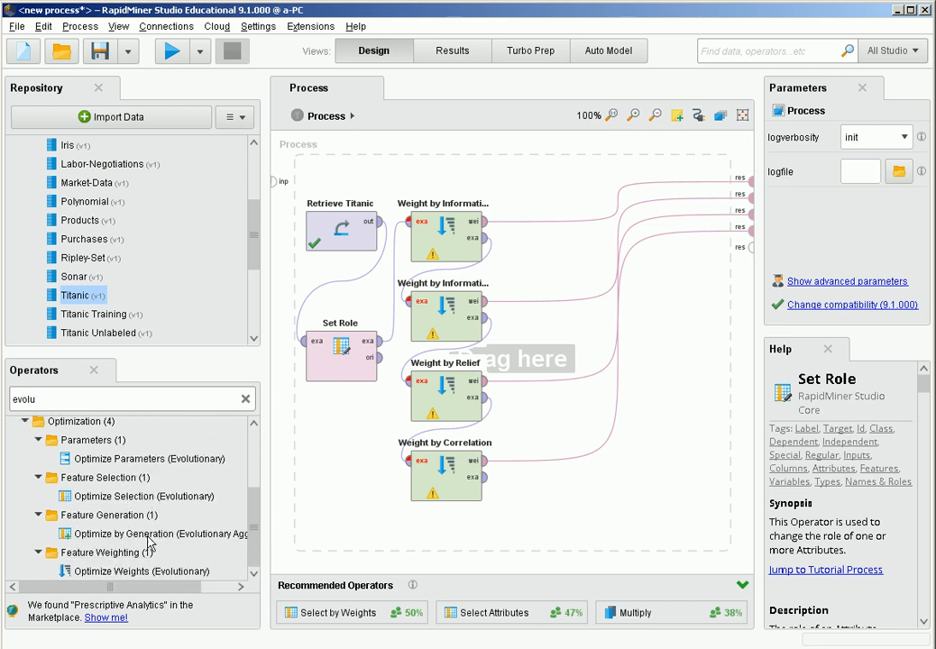
drag(115, 503, 616, 498)
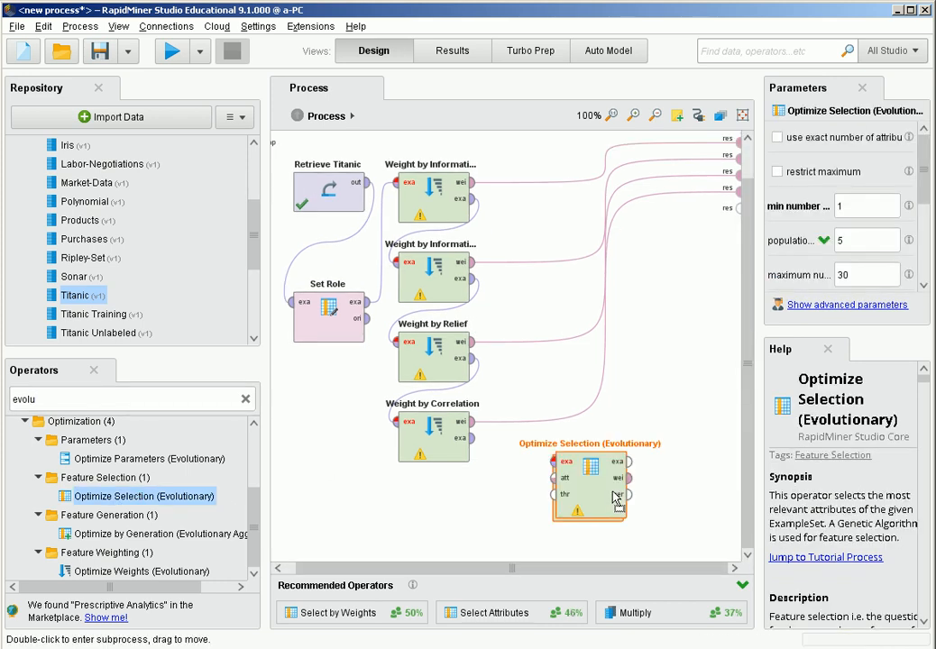
click(472, 438)
click(560, 482)
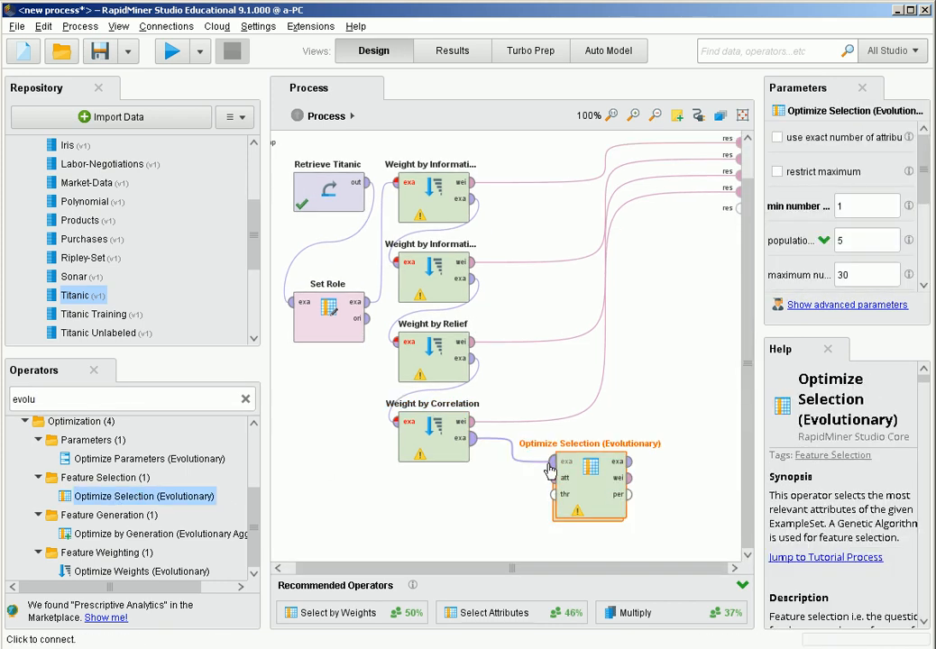
click(628, 481)
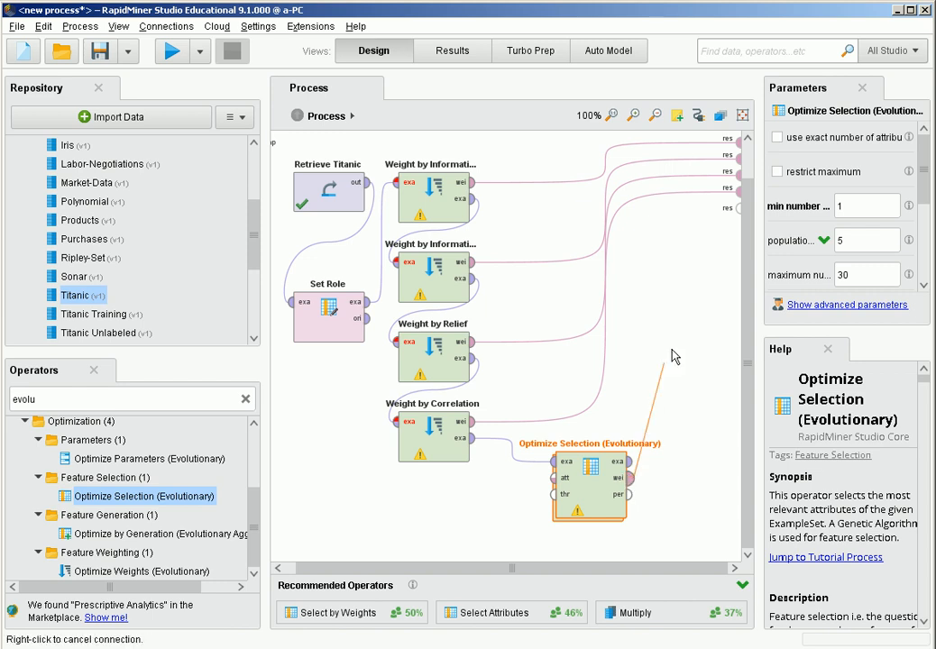
click(739, 211)
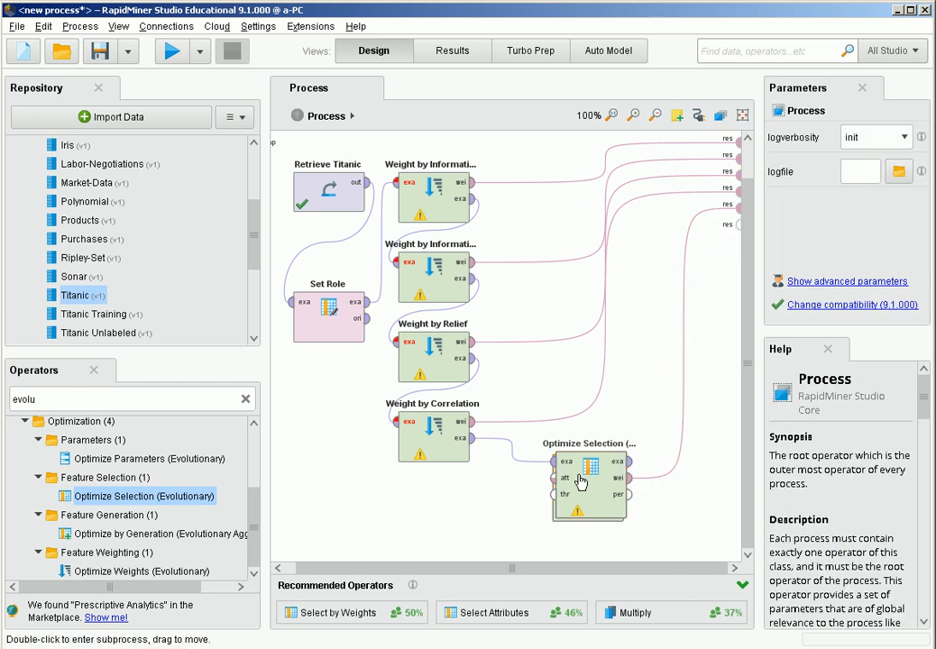
Paste the four cut operators into the Optimize Selection (Evolutionary) subprocess and move them up near its example set input.
double_click(619, 495)
right_click(438, 316)
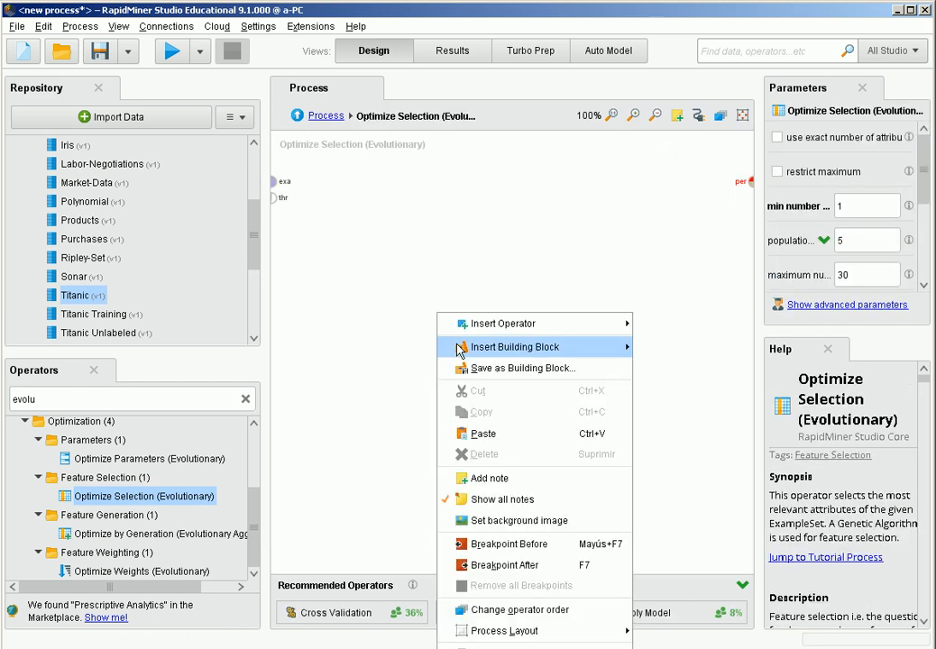
click(487, 433)
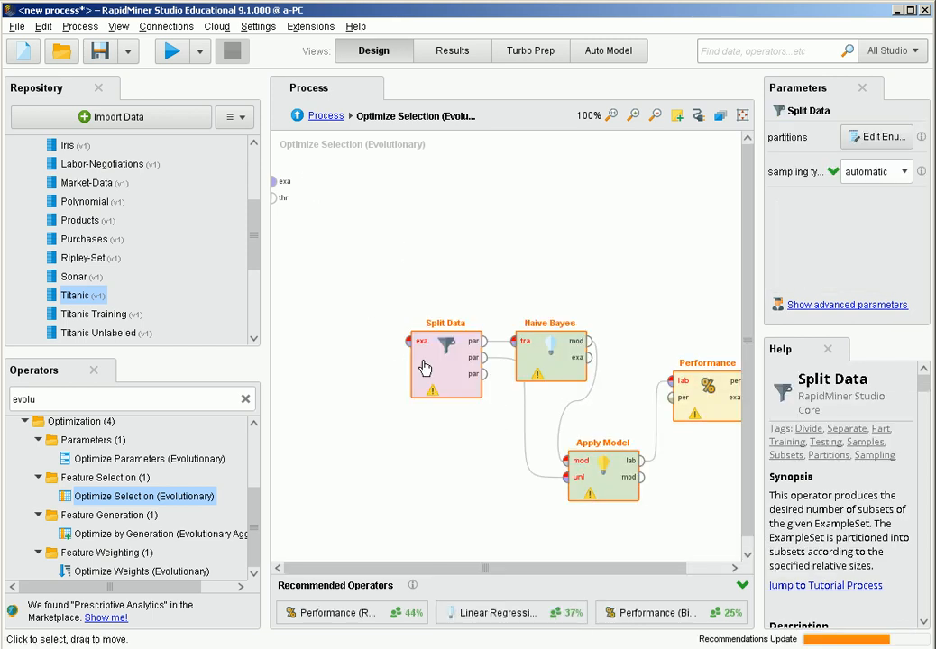
drag(426, 368, 370, 195)
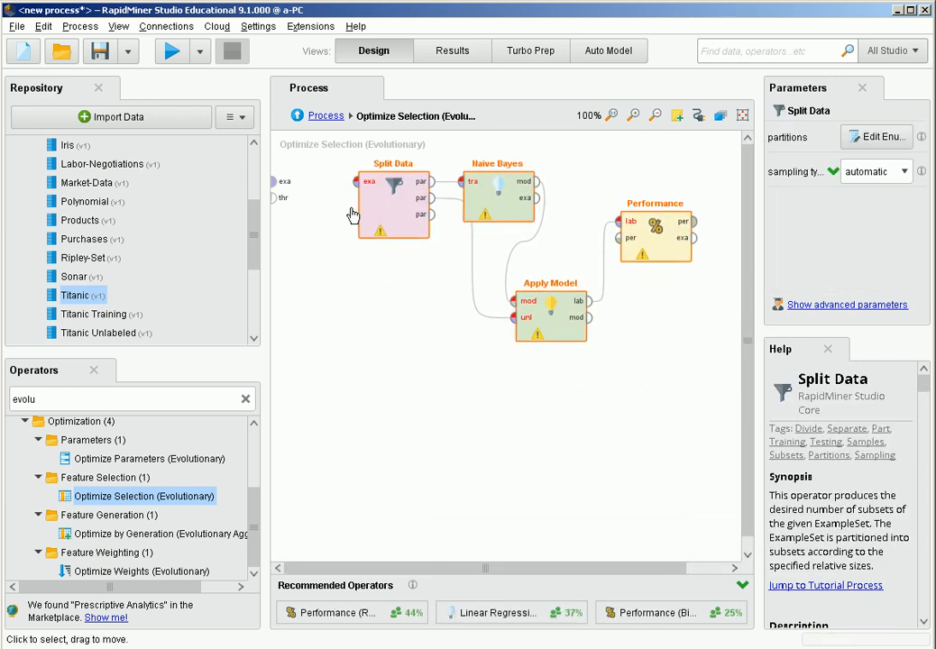
Connect the subprocess example set input to Split Data and Performance's performance output to the subprocess performance port.
click(276, 181)
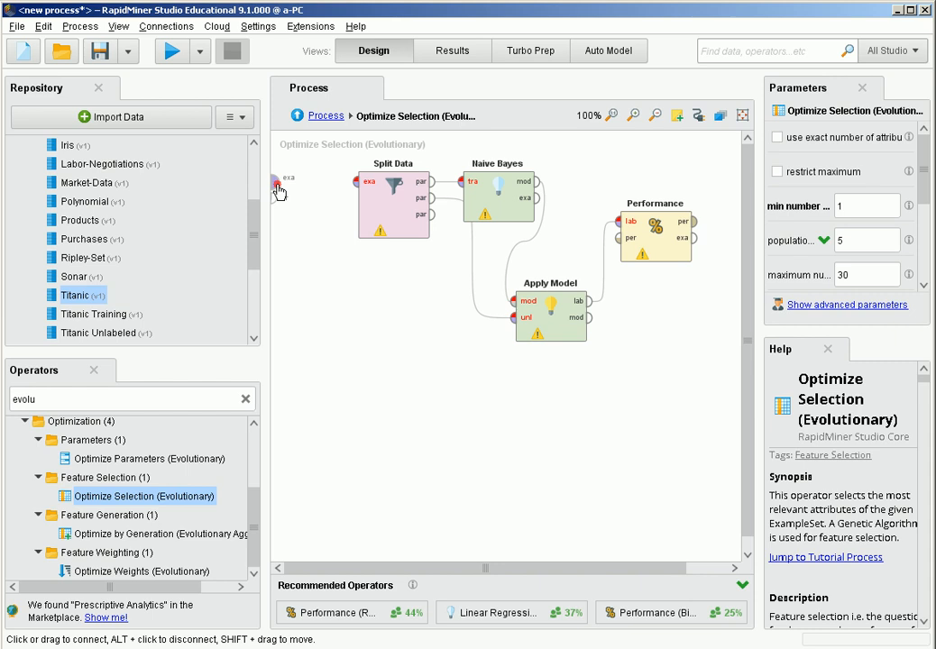
click(357, 189)
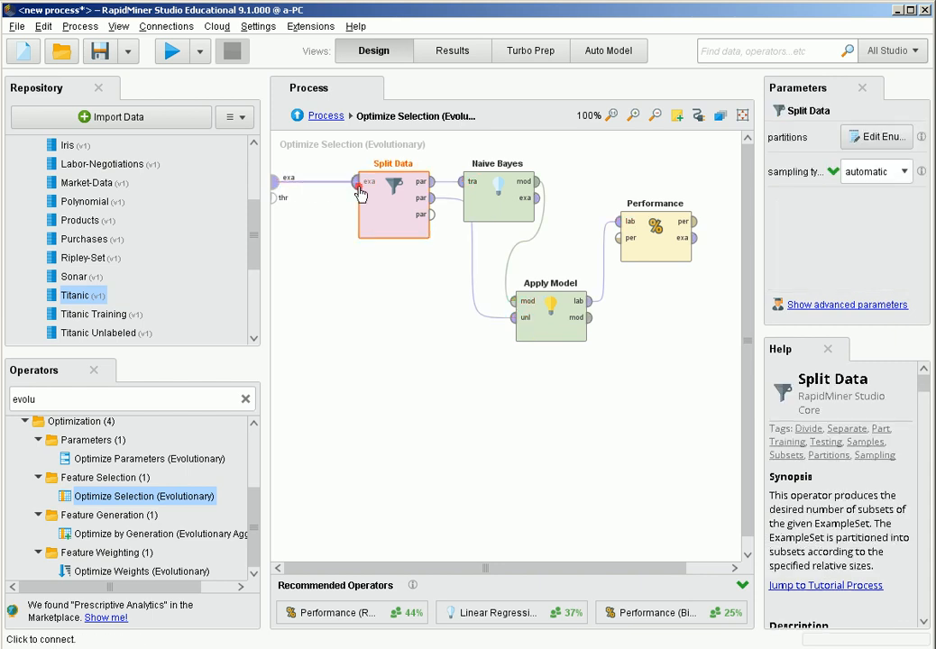
click(713, 567)
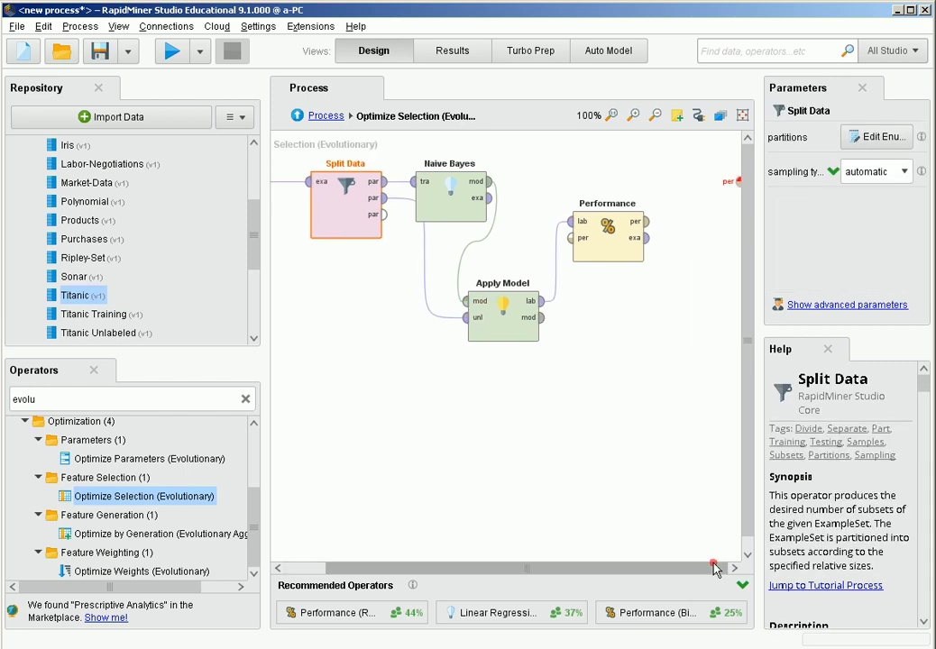
click(646, 221)
click(737, 182)
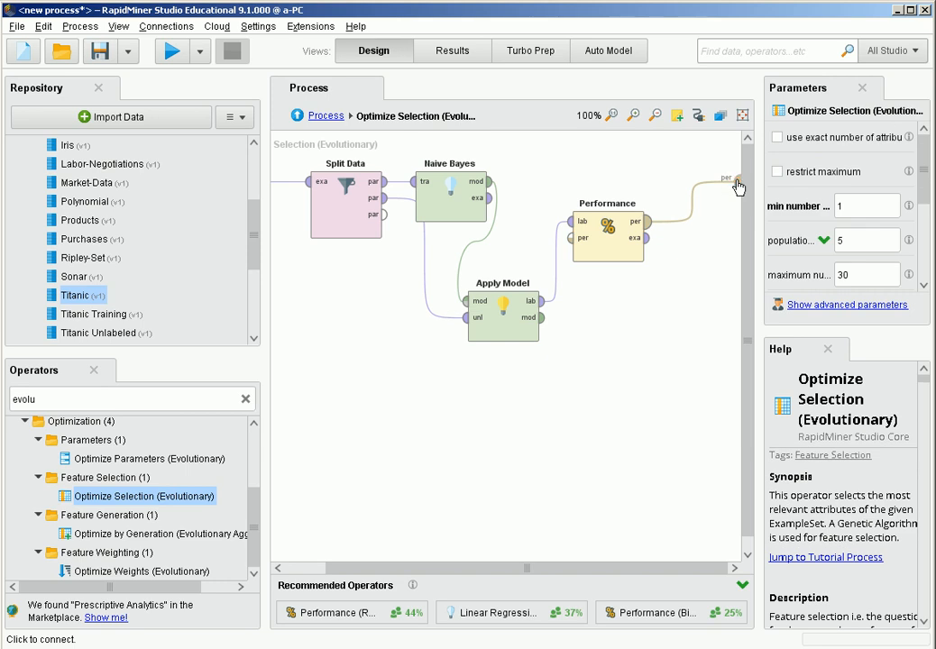
Return to the main process and show more of the Optimize Selection (Evolutionary) parameters.
click(325, 116)
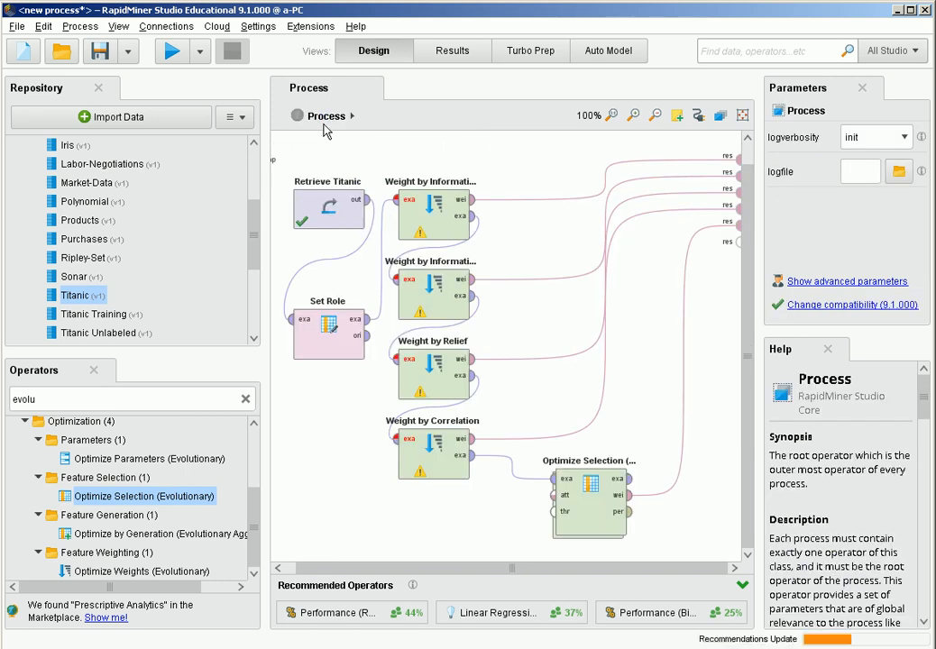
click(570, 532)
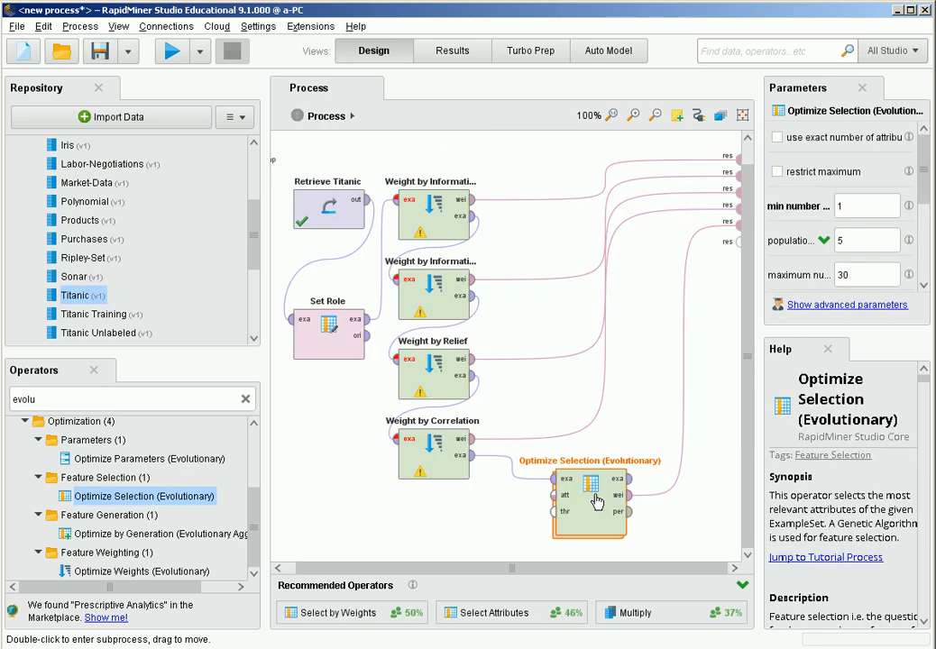
drag(813, 330, 836, 421)
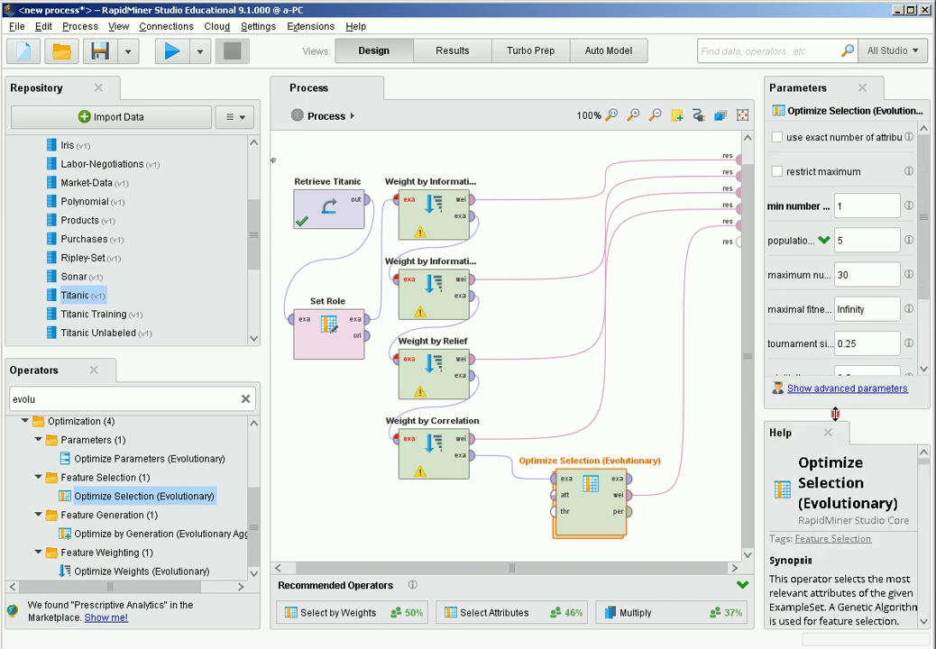
Set the population size of Optimize Selection (Evolutionary) to 15 and run the process.
click(860, 239)
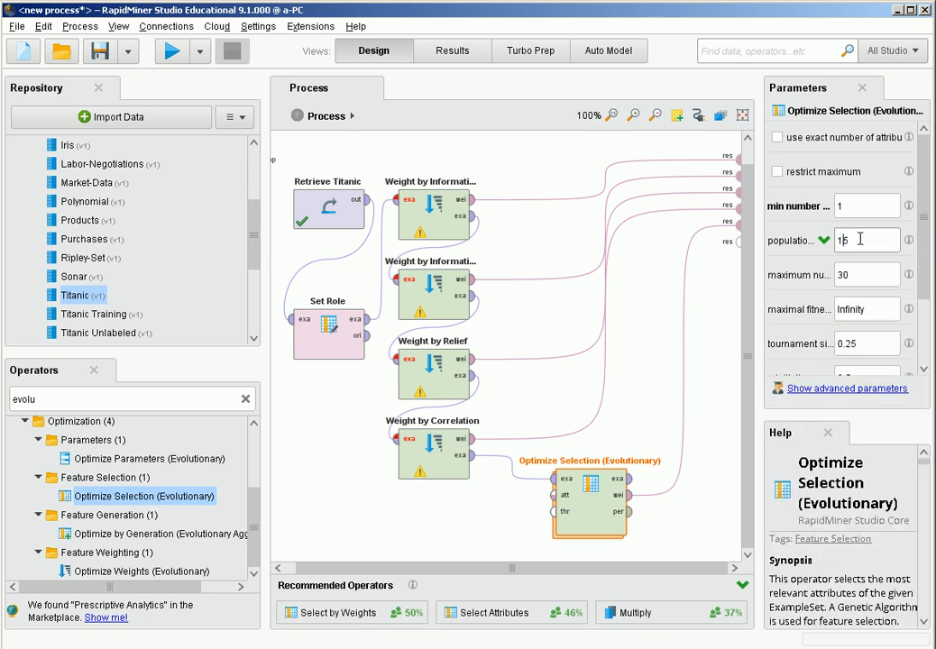
text(1)
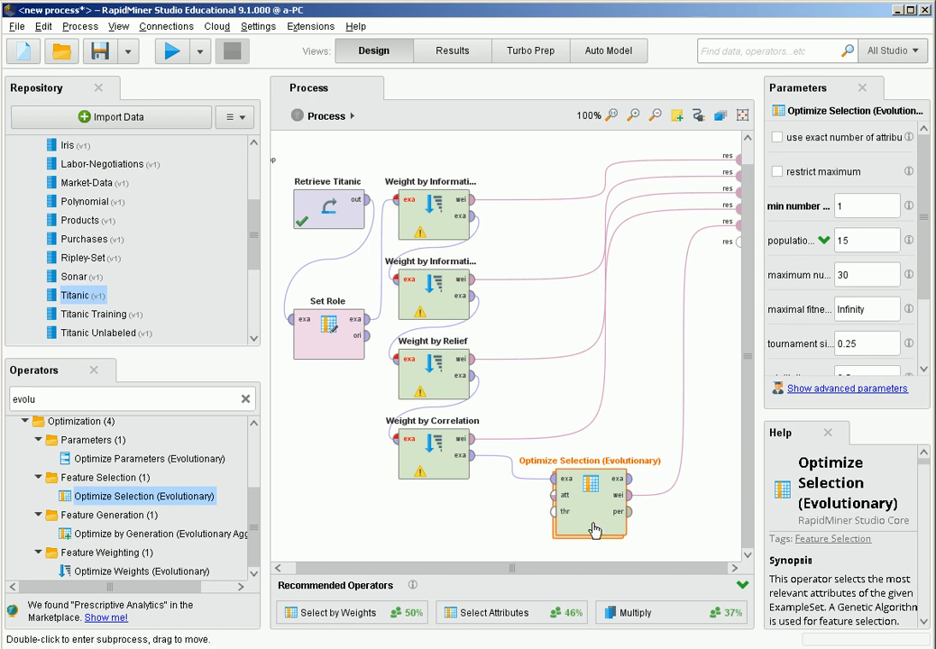
click(177, 58)
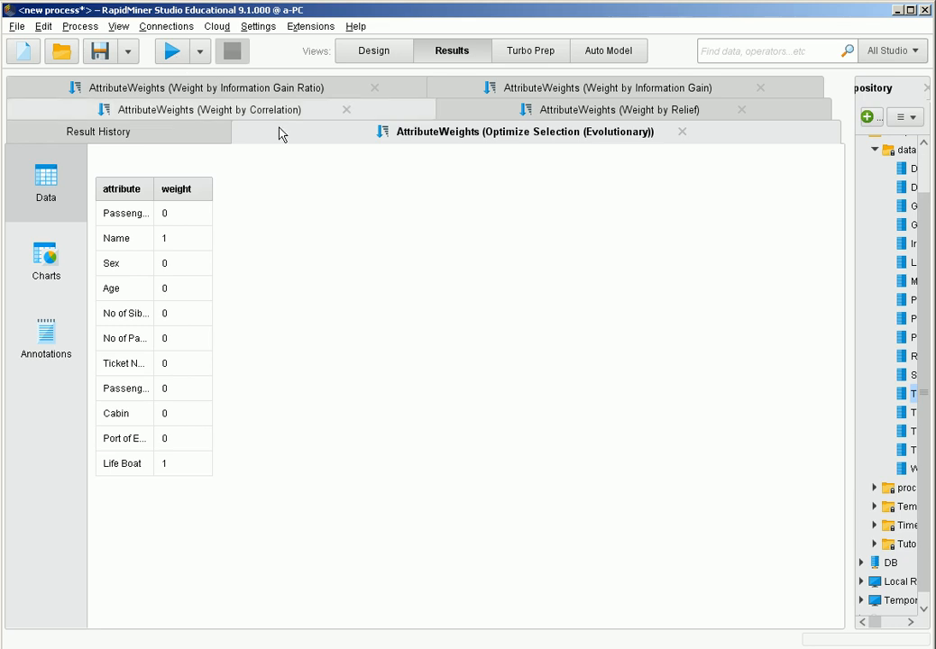
Review the Weight by Information Gain Ratio and Weight by Relief results, widening the Relief table's attribute column.
click(274, 90)
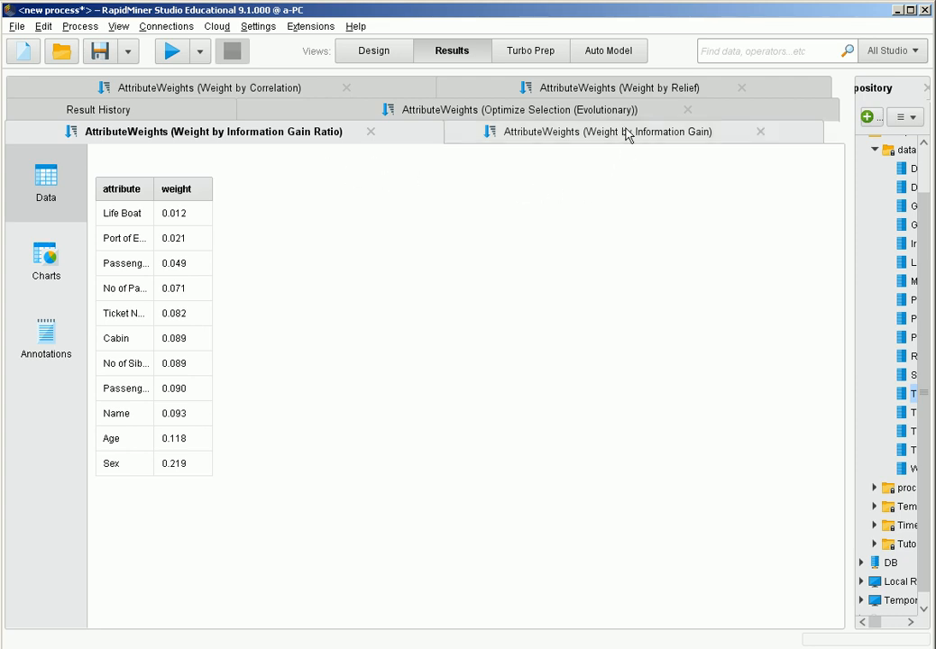
click(636, 89)
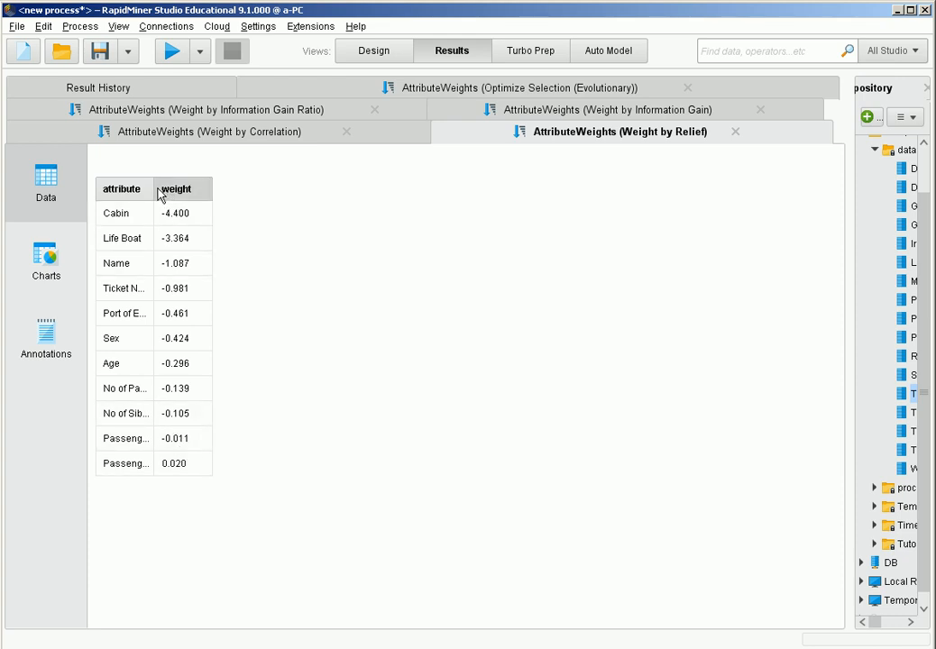
drag(155, 189, 211, 190)
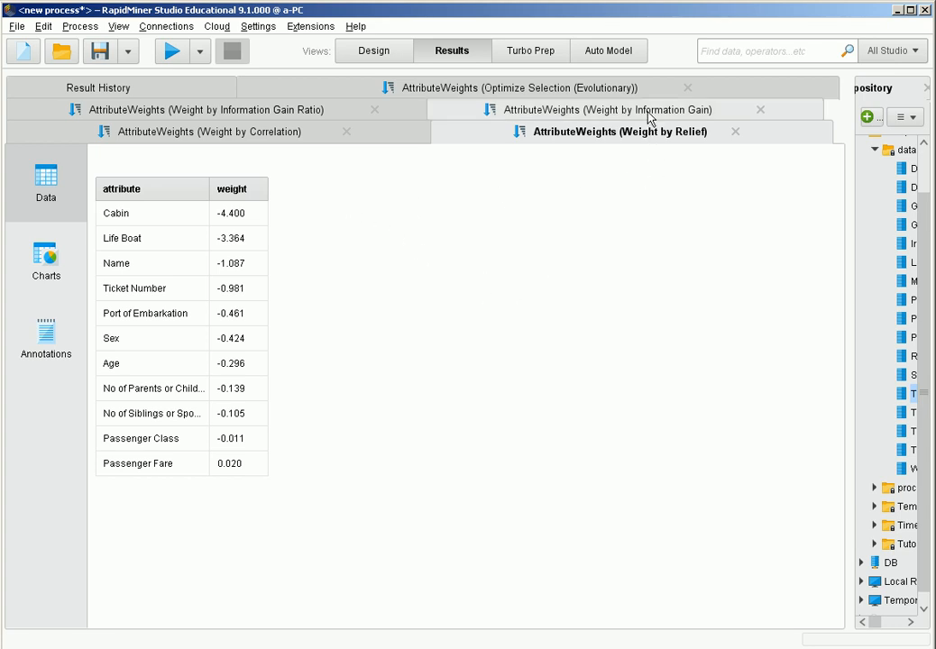
Examine the Weight by Information Gain results with full attribute names, checking the Name, Ticket Number and Cabin rows.
click(531, 110)
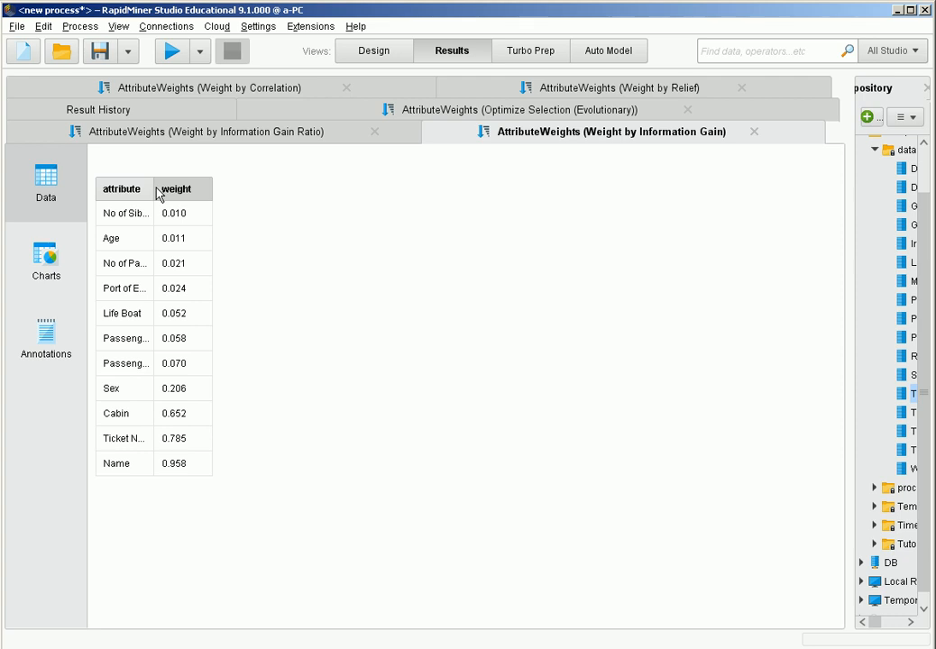
drag(153, 188, 263, 190)
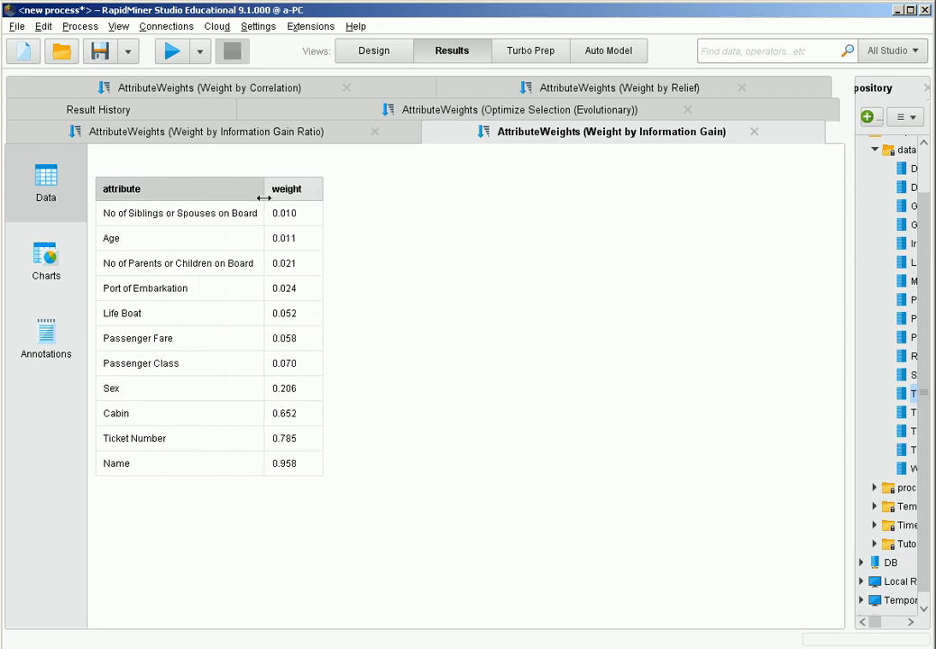
click(176, 468)
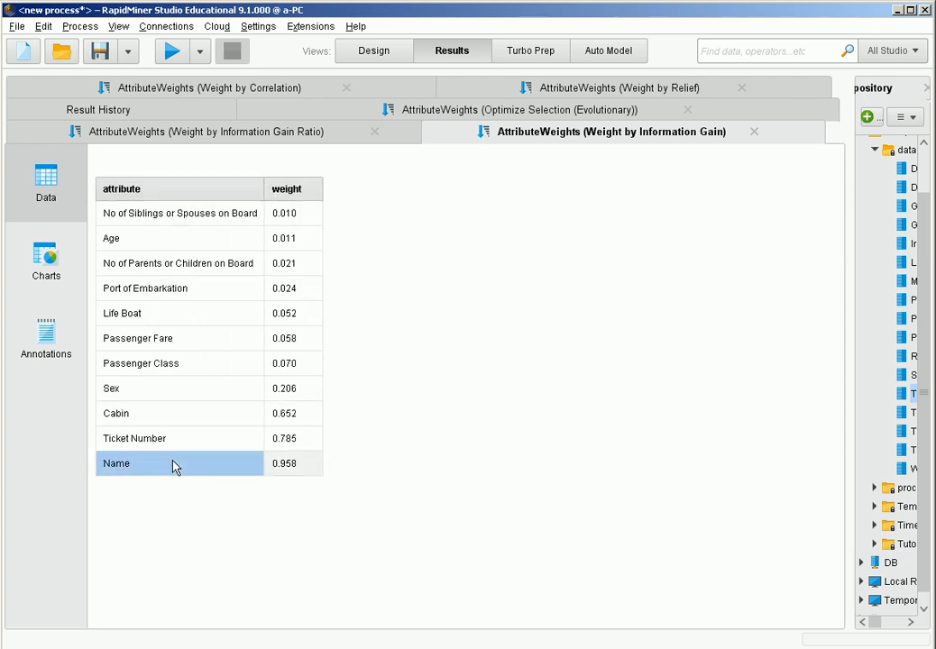
click(180, 442)
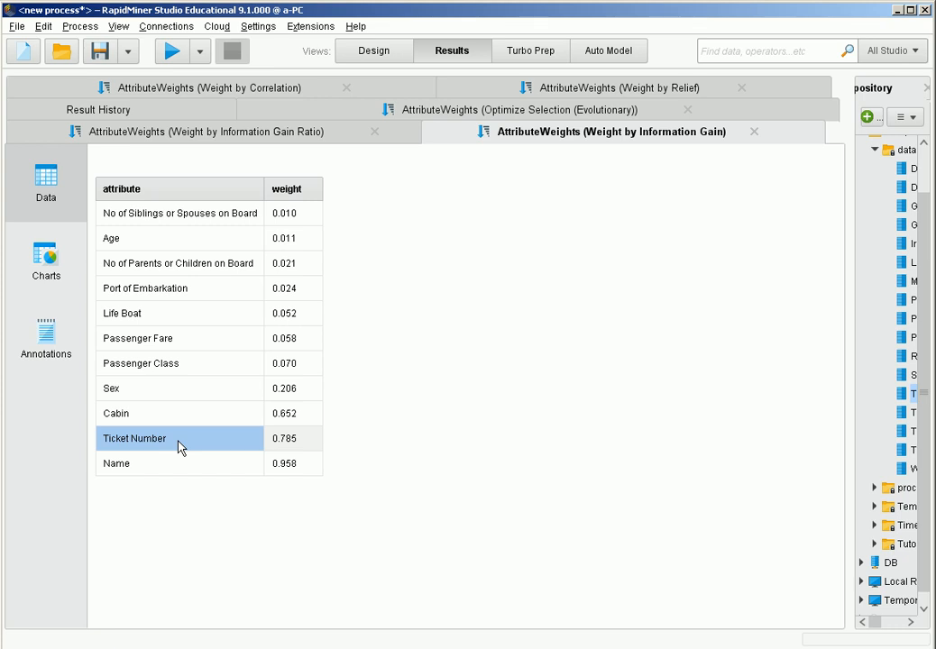
click(171, 420)
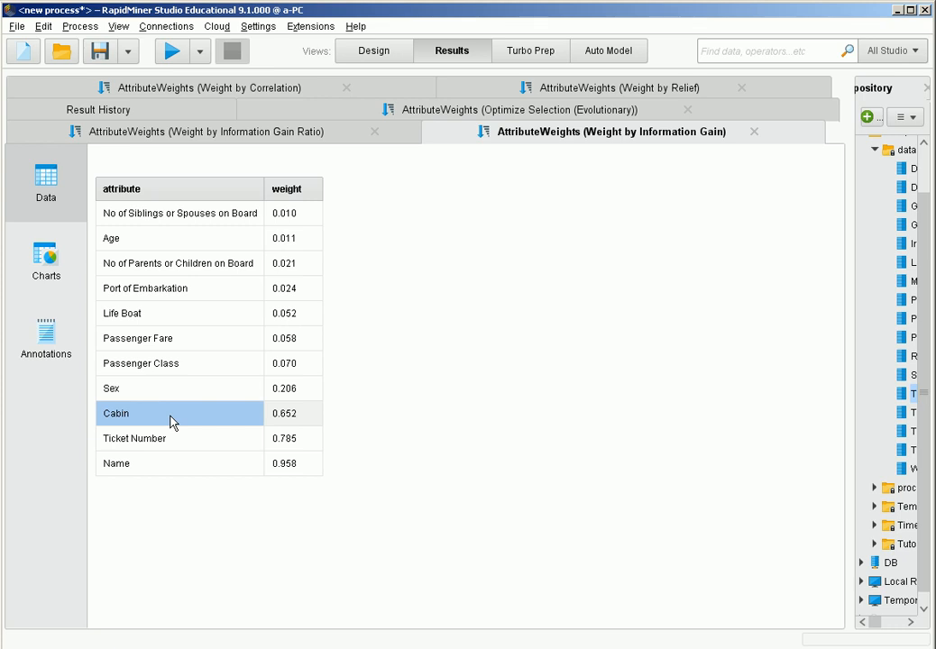
click(173, 467)
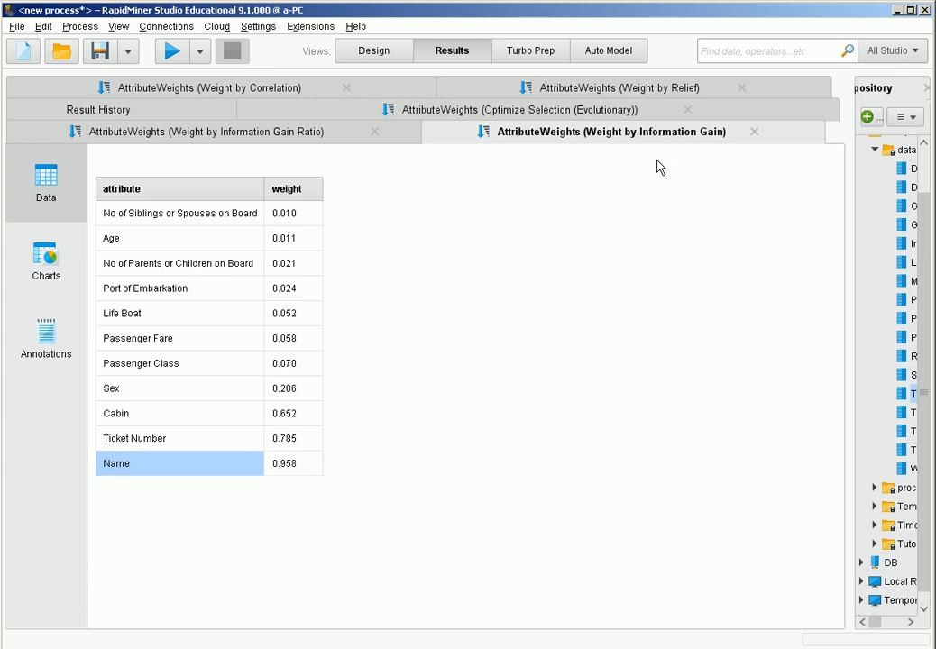
click(146, 442)
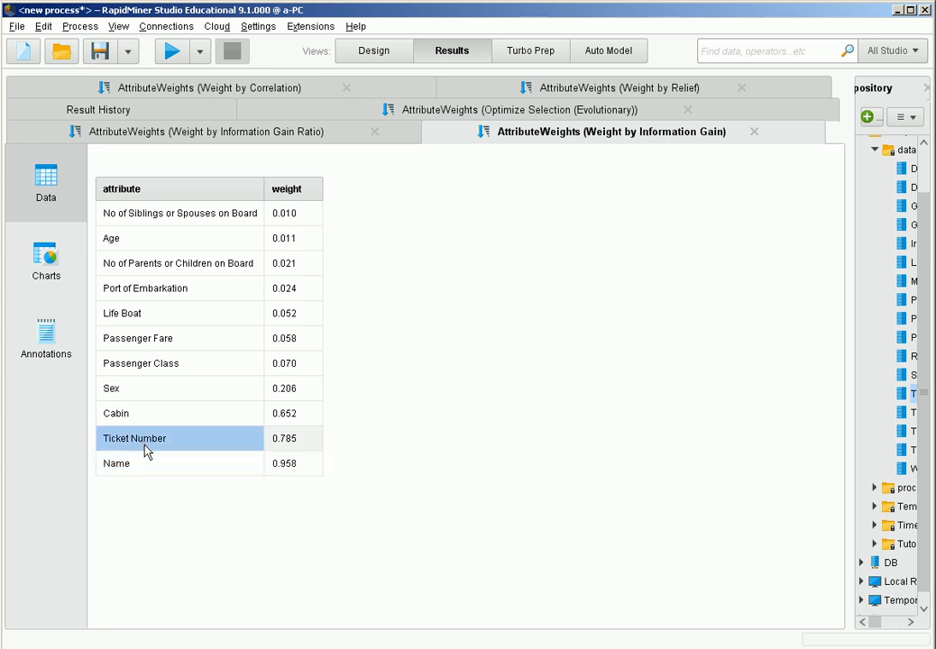
click(155, 418)
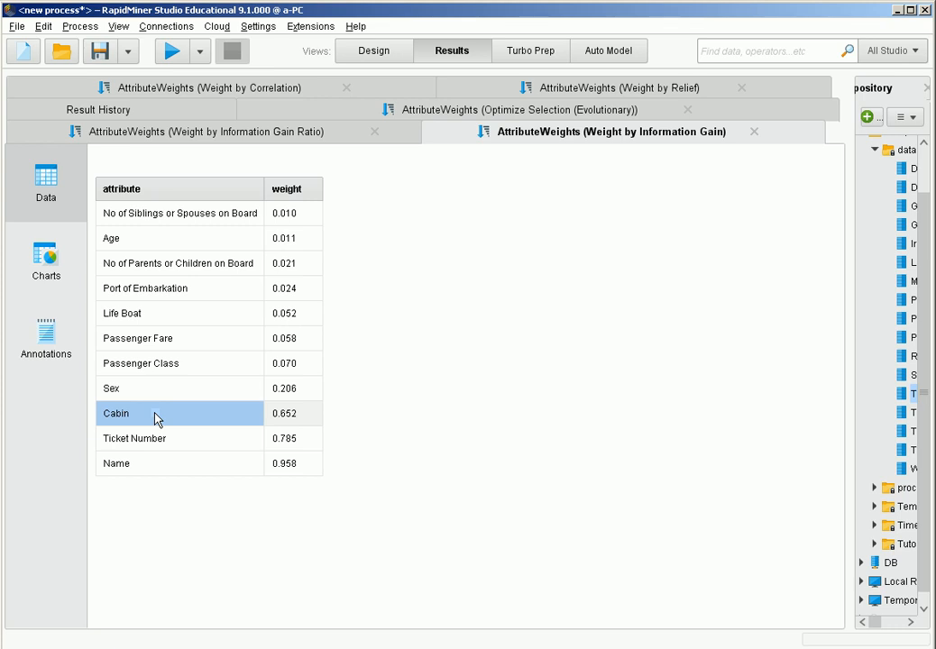
Review the Information Gain Ratio and Correlation weights, and check Name and Life Boat in the Optimize Selection (Evolutionary) weights.
click(263, 136)
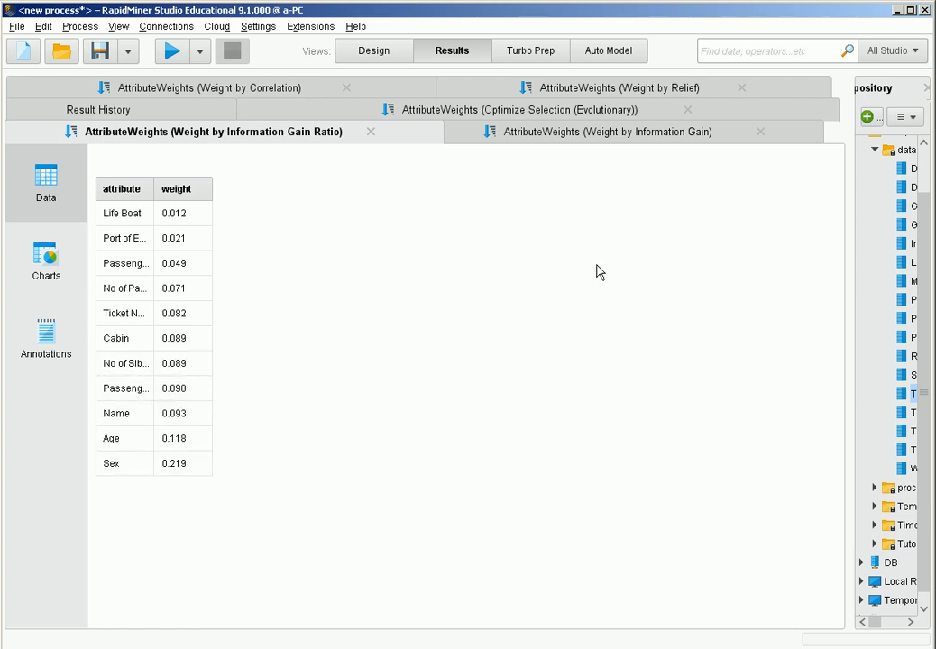
click(282, 89)
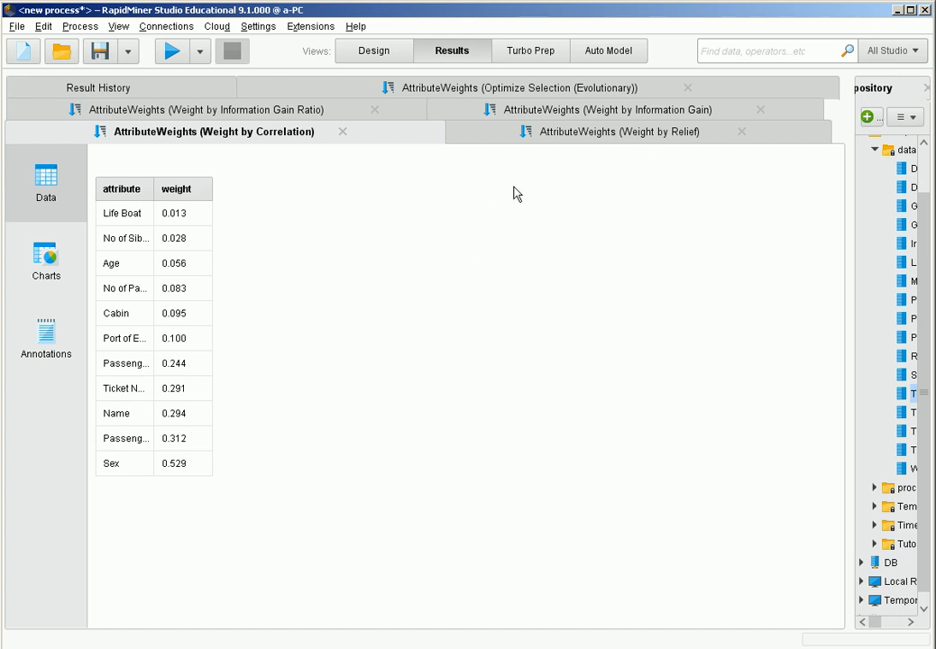
click(546, 93)
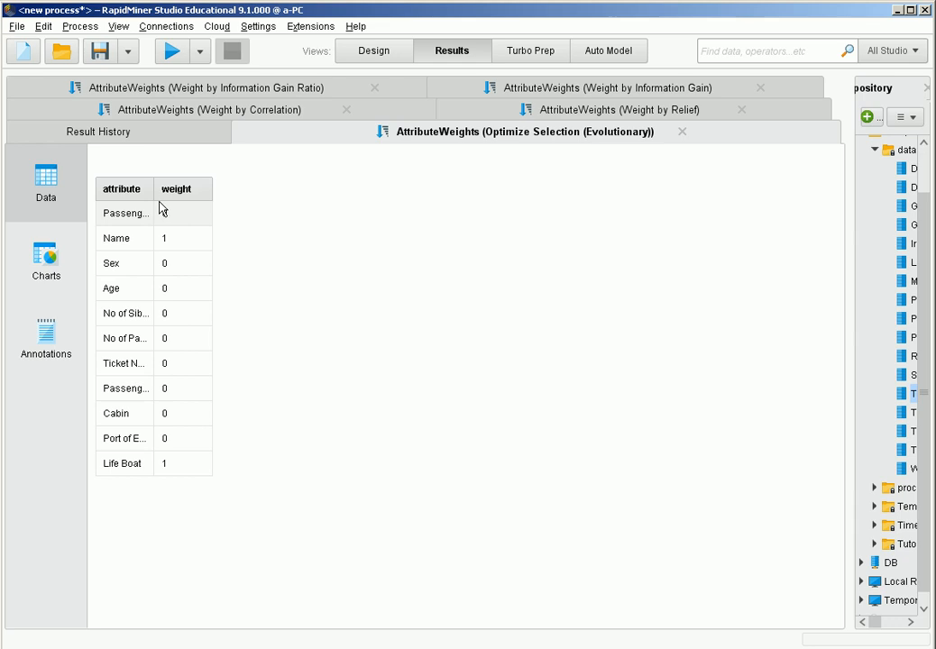
drag(154, 189, 215, 188)
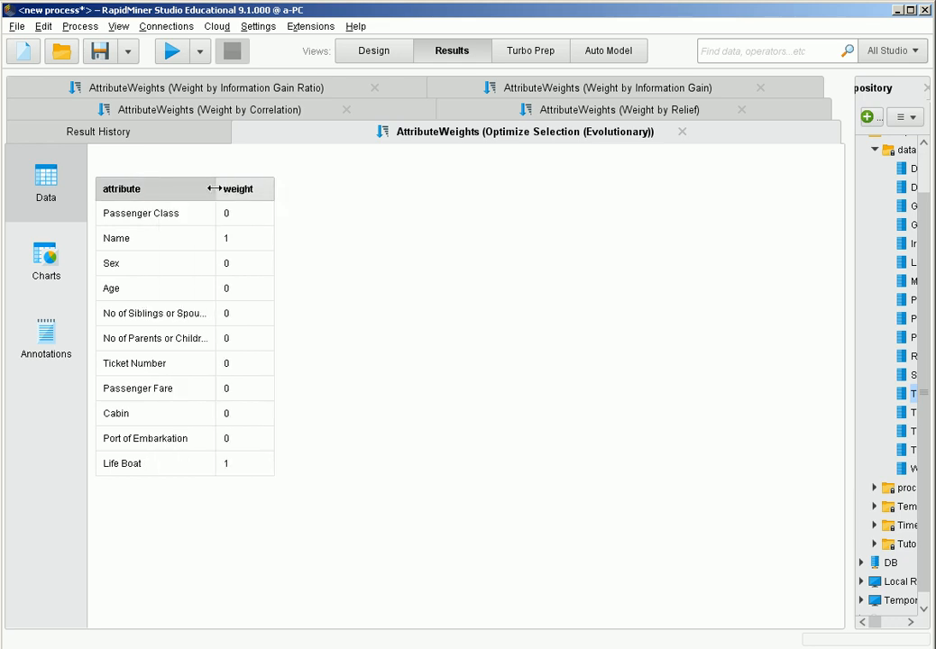
click(172, 265)
click(165, 238)
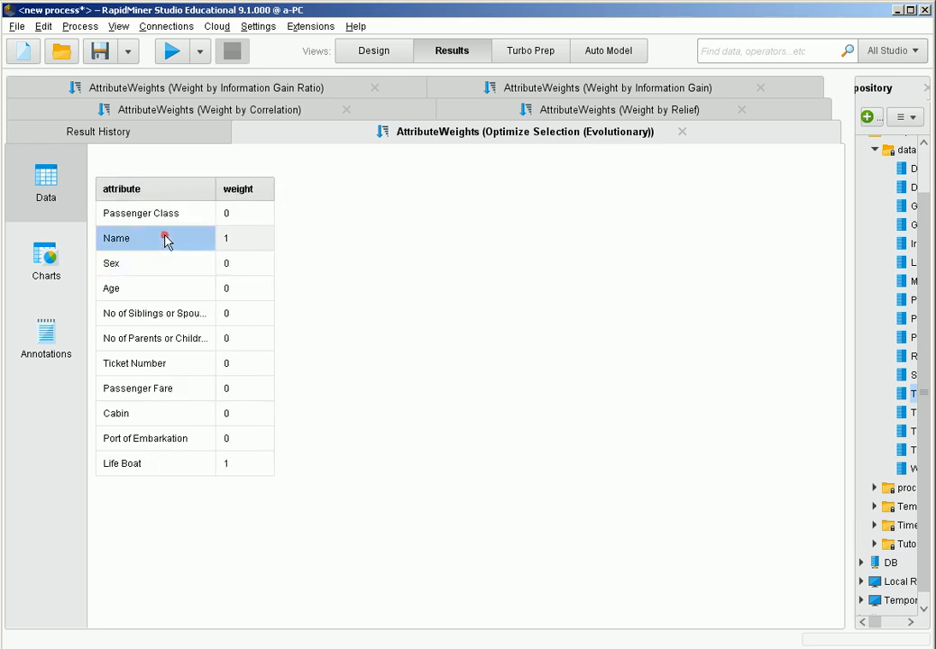
click(163, 475)
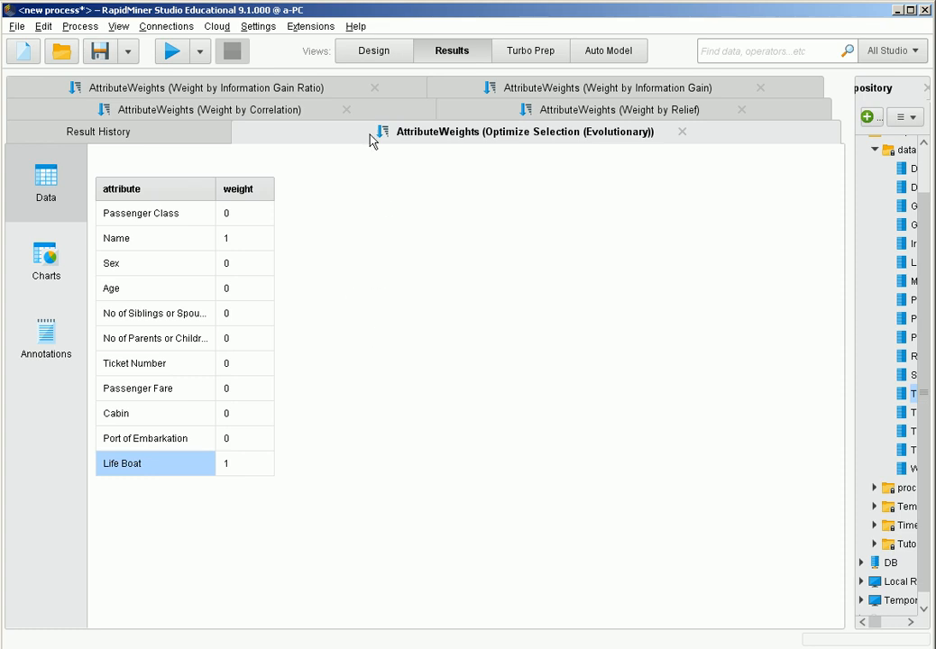
Return to the process design and insert a Select Attributes operator between Set Role and the first weighting operator.
click(369, 53)
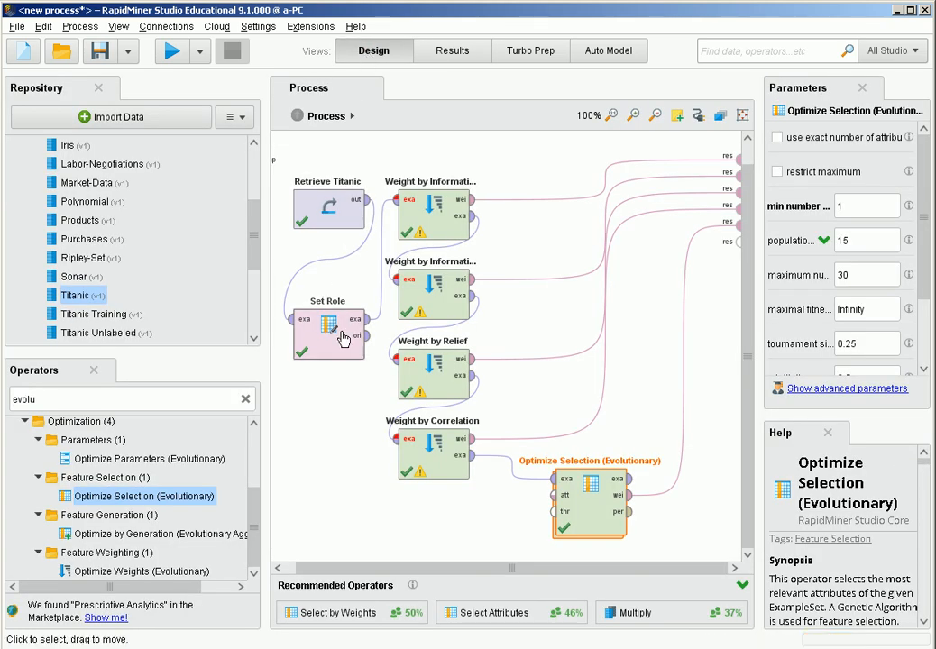
click(246, 401)
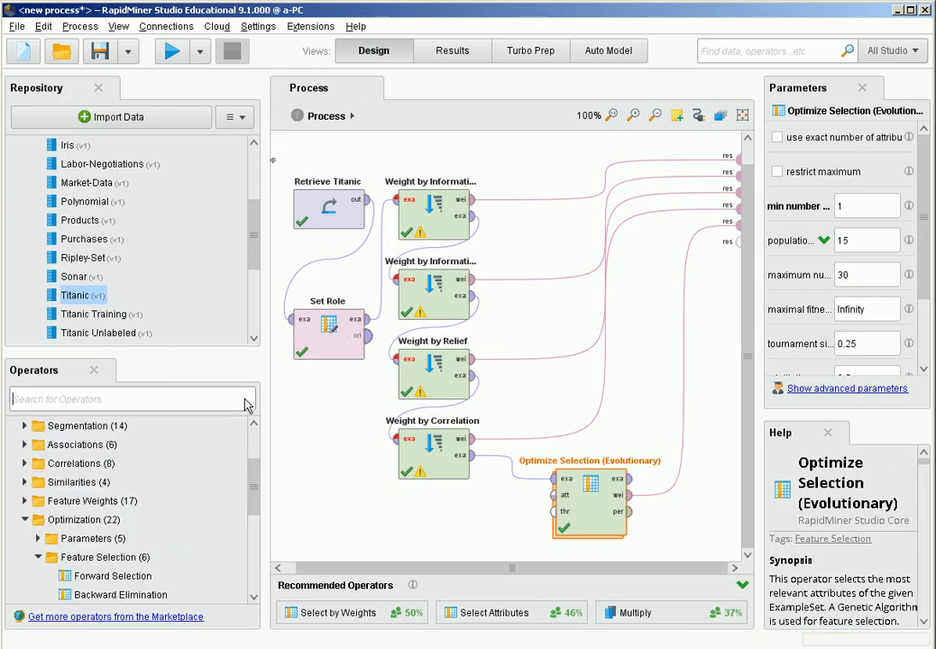
text(sele)
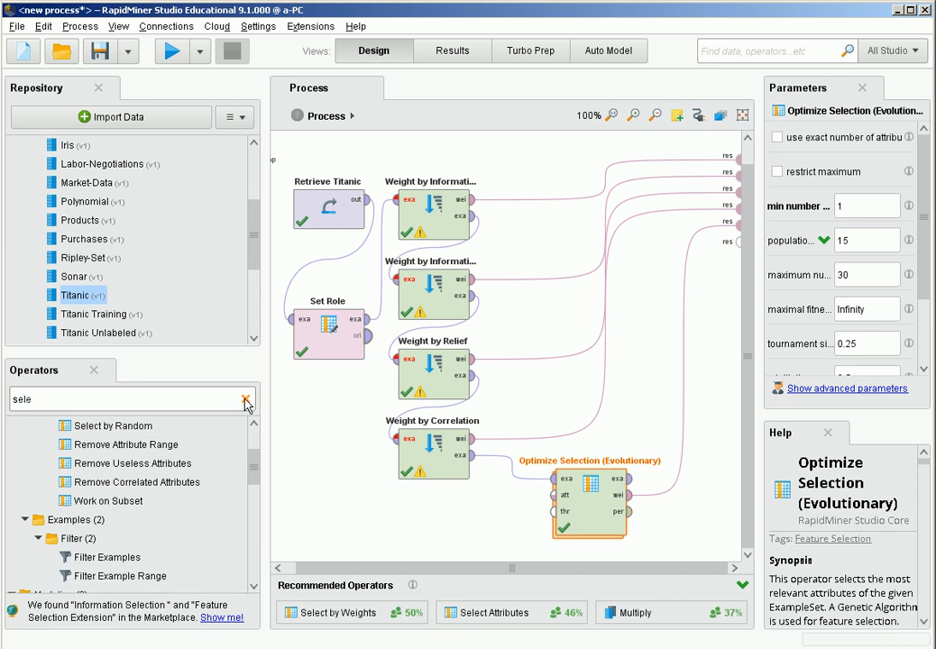
text(c)
scroll(184, 468, up, 3)
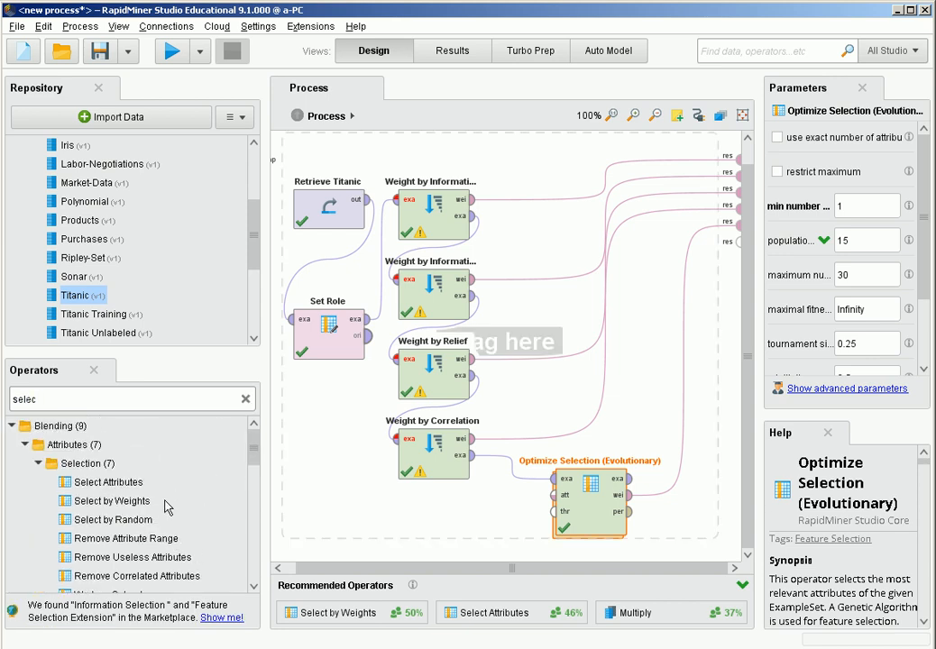
drag(124, 488, 382, 276)
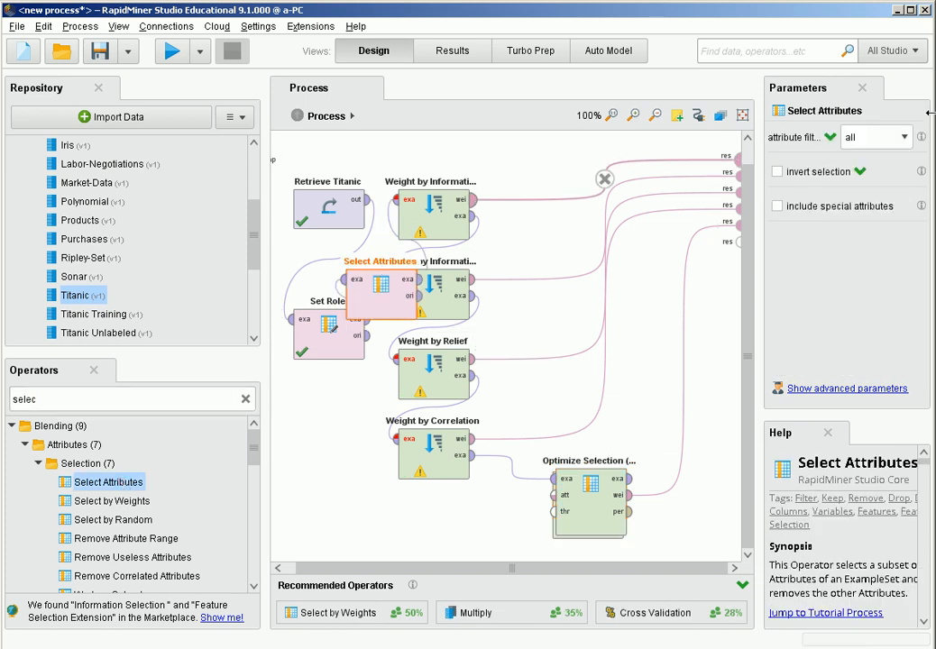
Set Select Attributes to the subset Cabin, Life Boat, Name and Ticket Number, and place the operator below Set Role.
click(897, 143)
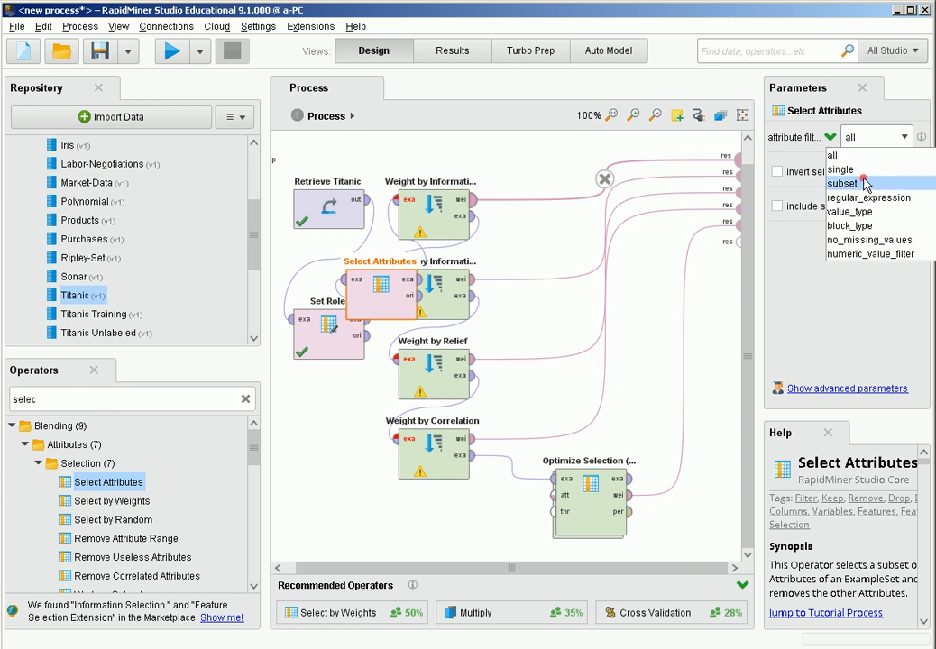
click(866, 184)
click(873, 171)
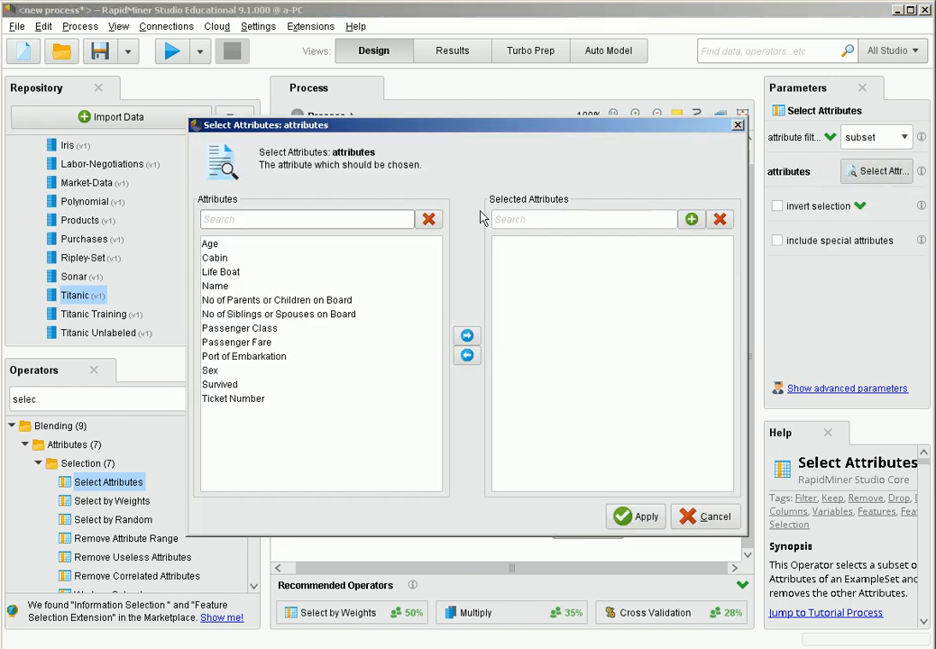
click(261, 400)
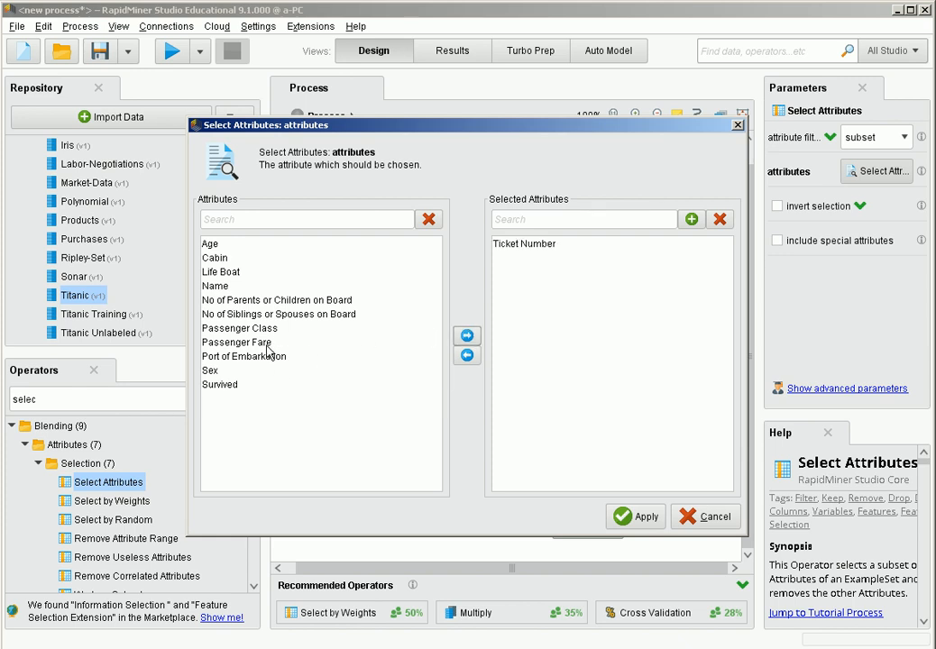
click(249, 286)
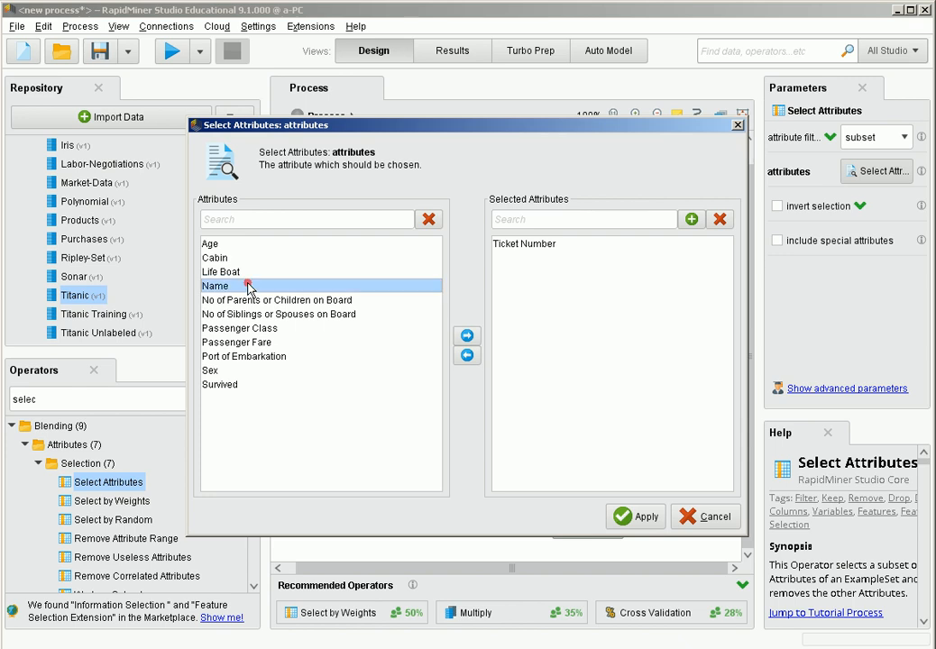
click(472, 337)
click(302, 259)
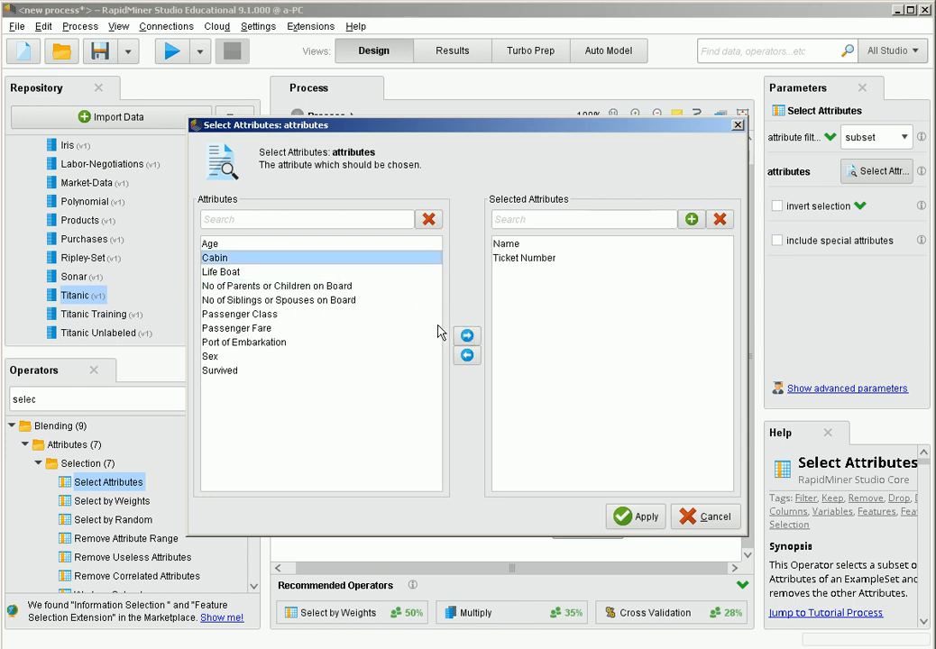
click(466, 336)
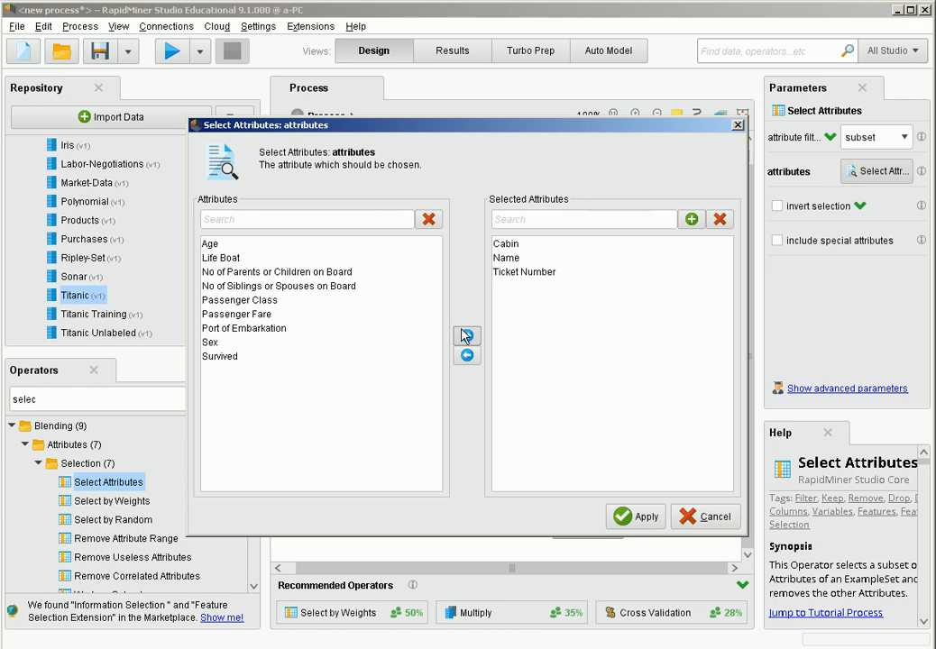
click(278, 259)
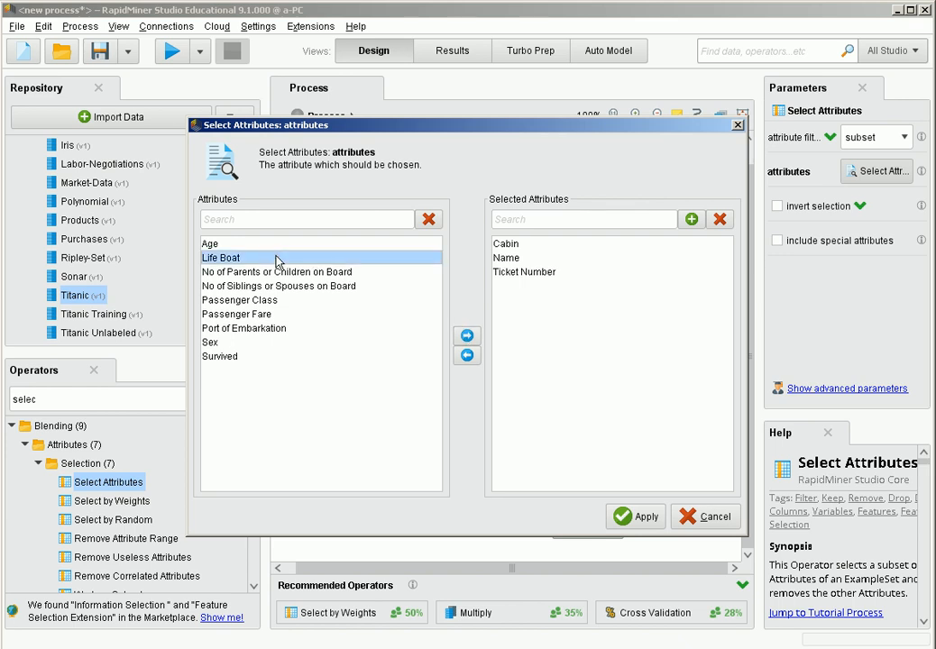
click(465, 337)
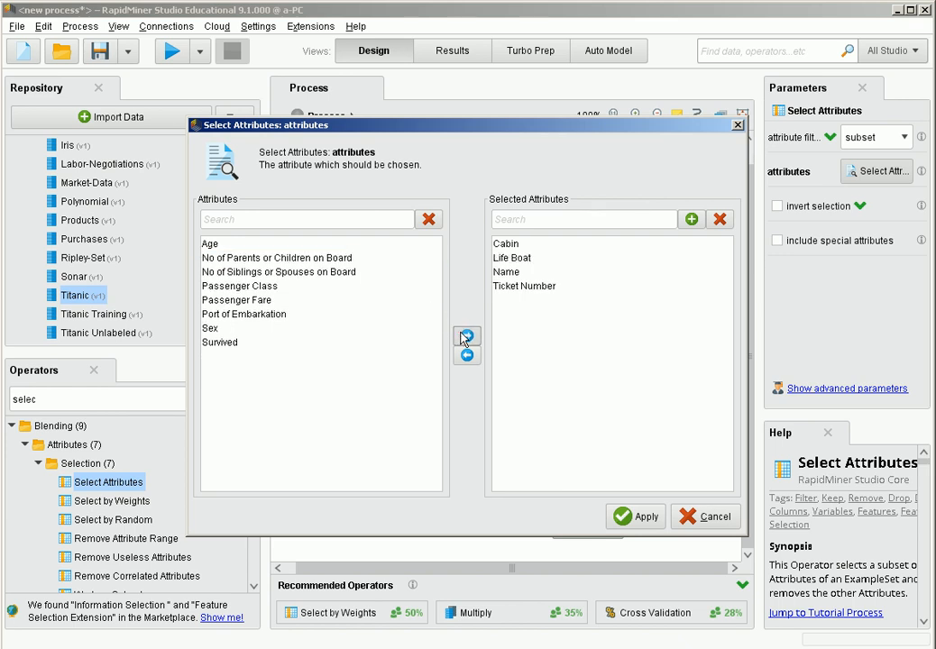
click(635, 517)
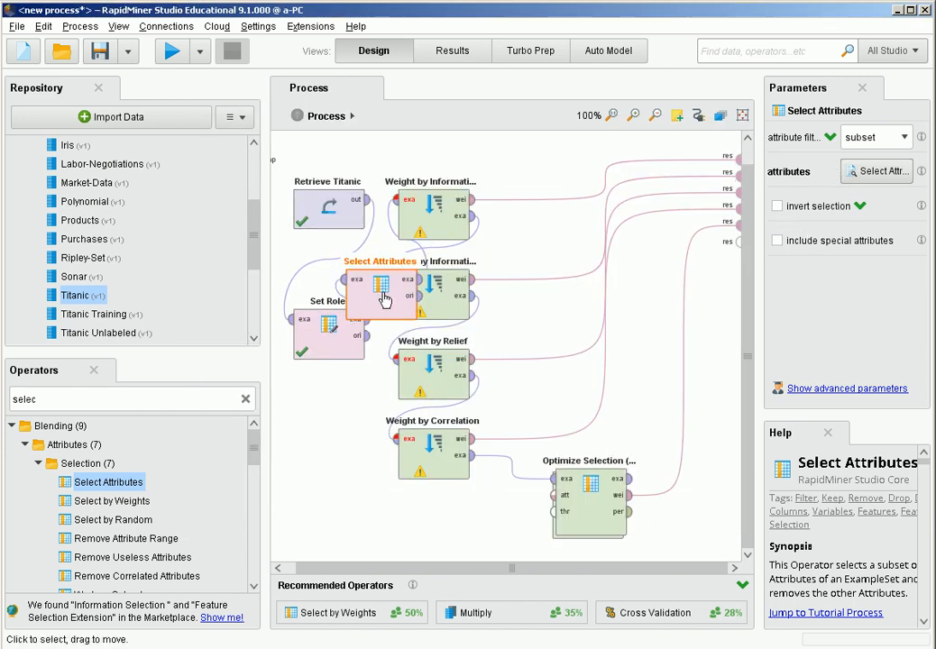
drag(392, 312, 327, 440)
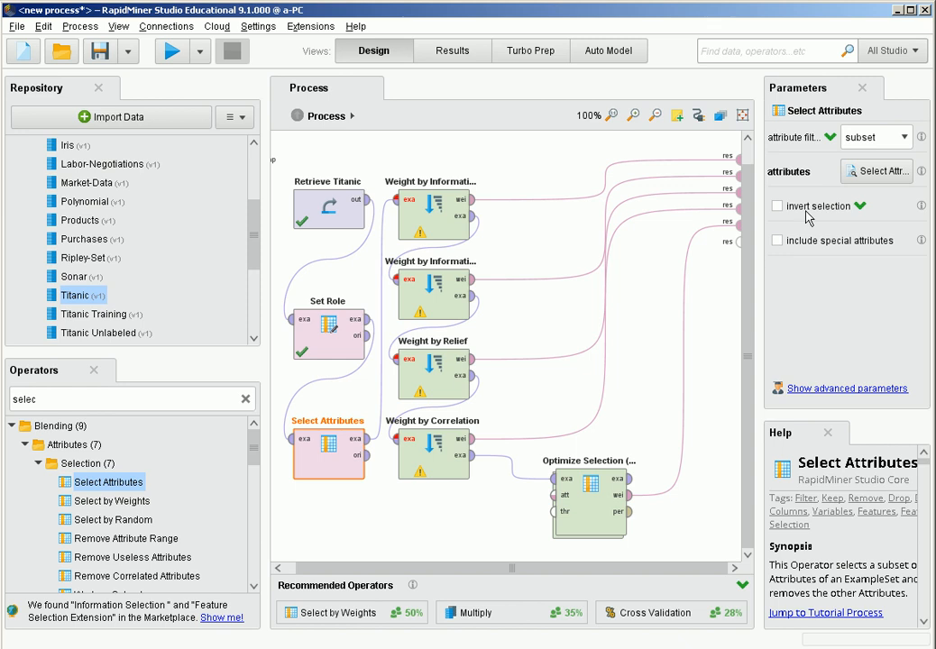
Check the Select Attributes subset, invert the selection so those four attributes are excluded, and run the process.
click(868, 176)
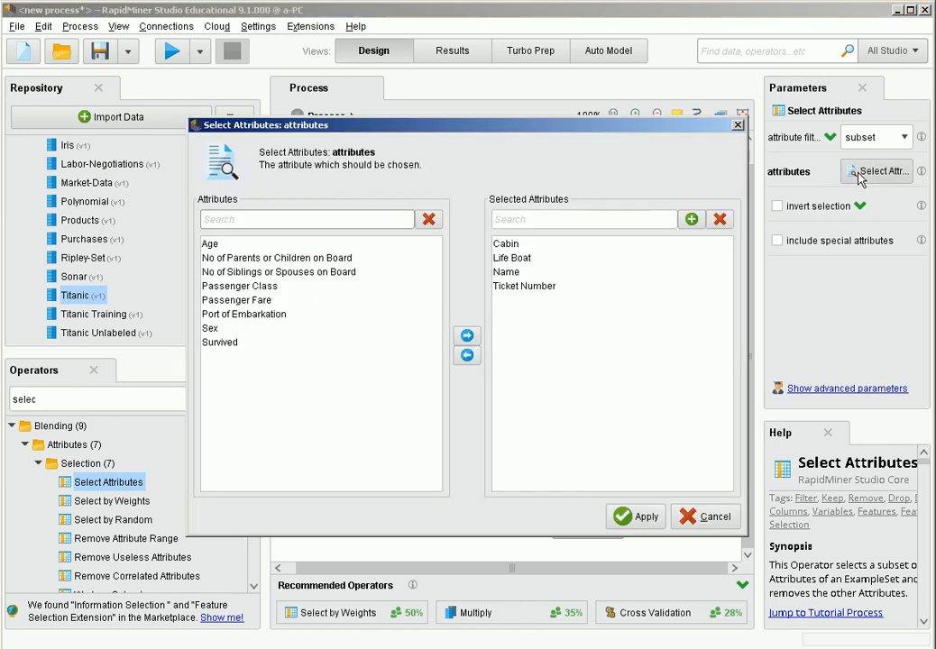
click(738, 127)
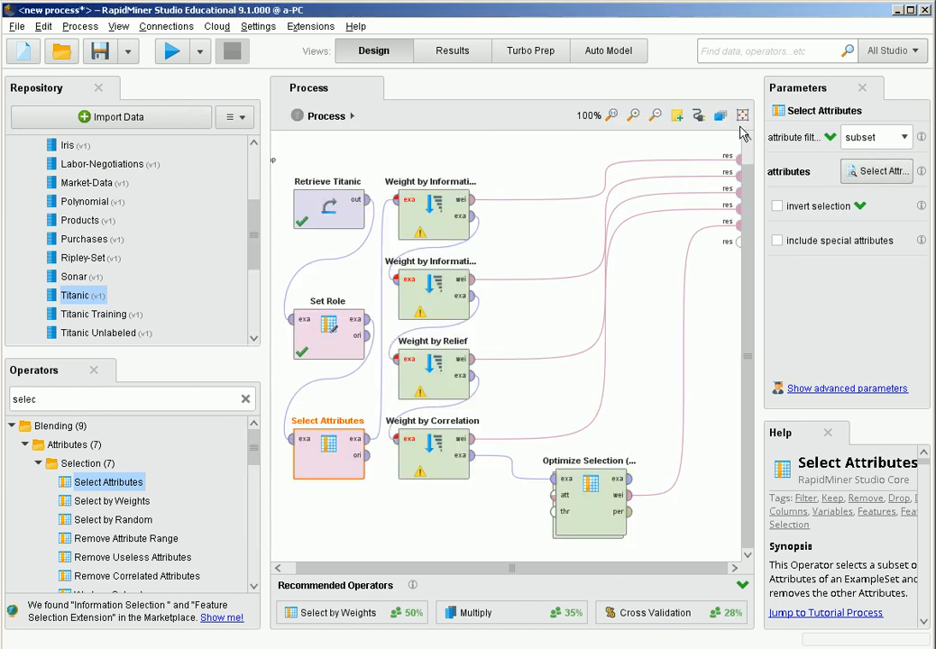
click(777, 208)
click(180, 56)
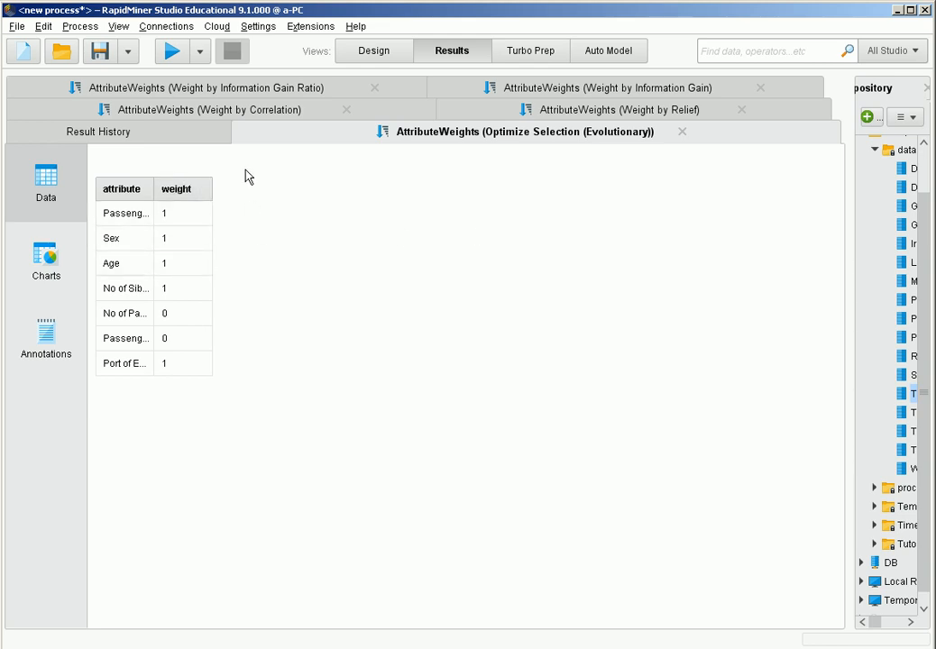
Review the Information Gain Ratio and Information Gain weights of the filtered data, checking the Sex weight under Information Gain.
click(288, 90)
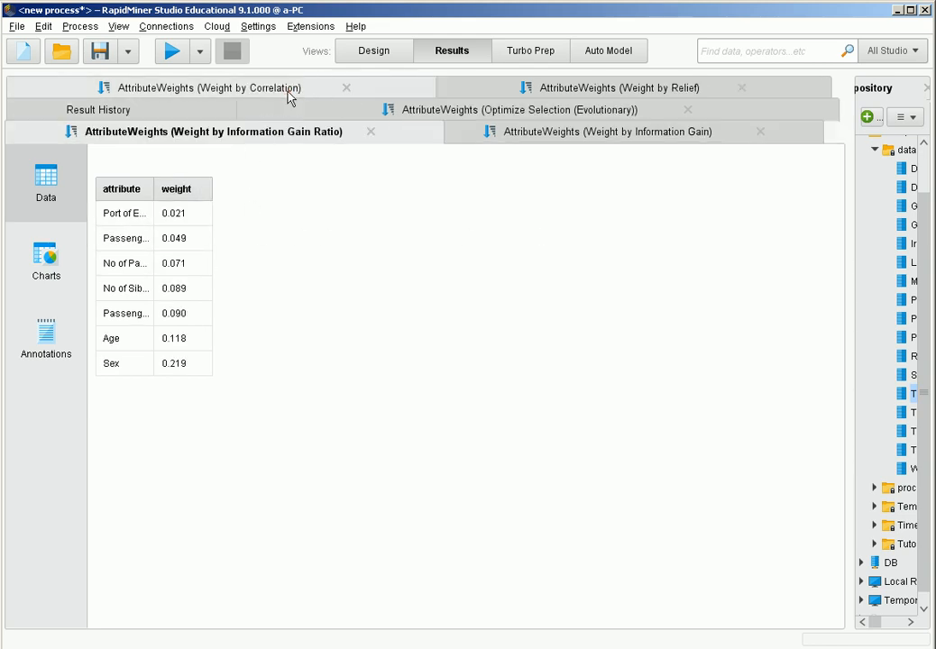
click(648, 140)
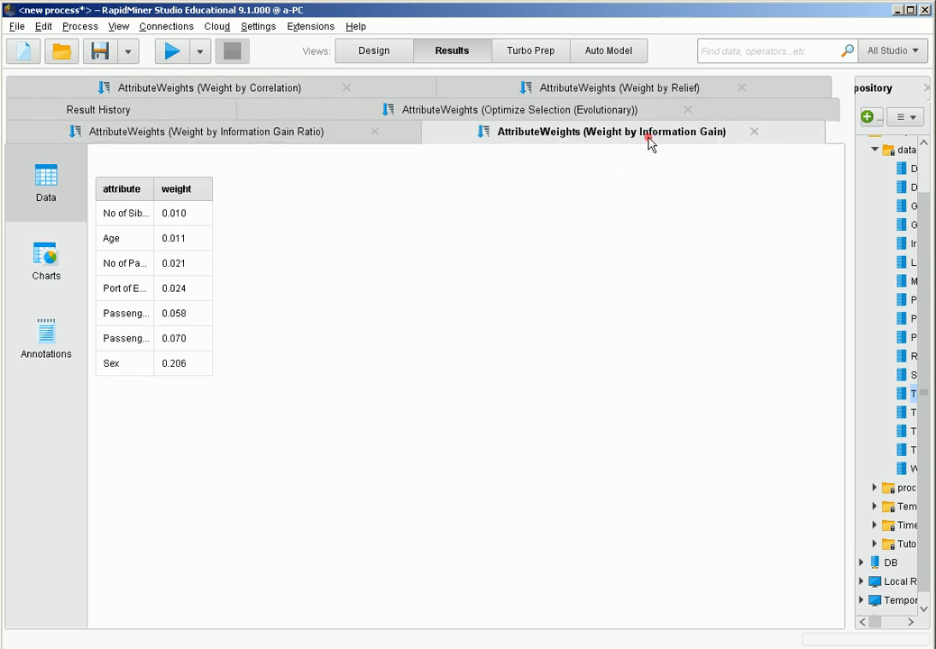
click(188, 369)
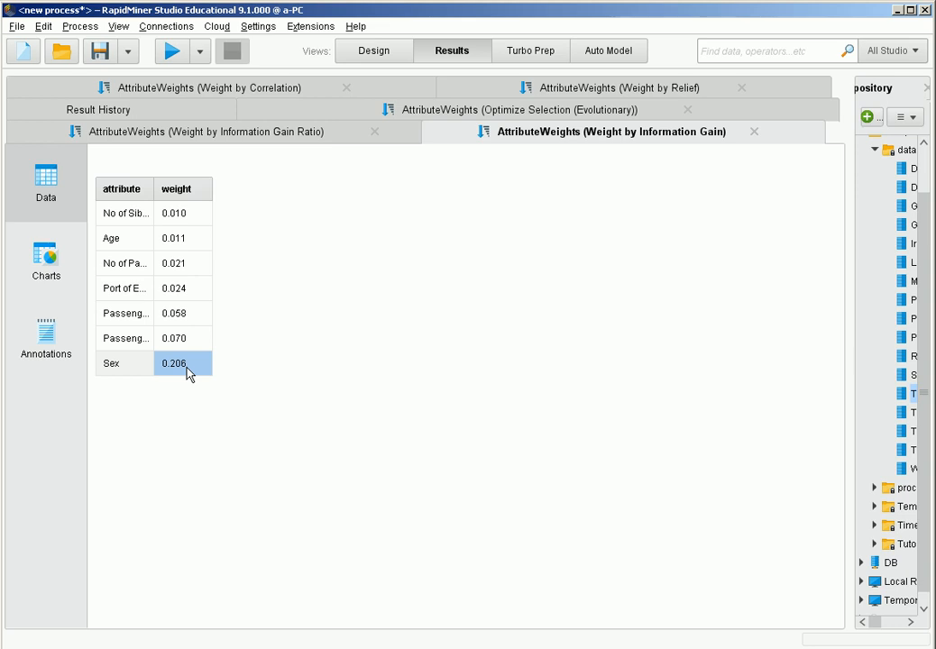
Connect the original output of Select Attributes to a free process result port and rerun the process.
click(392, 53)
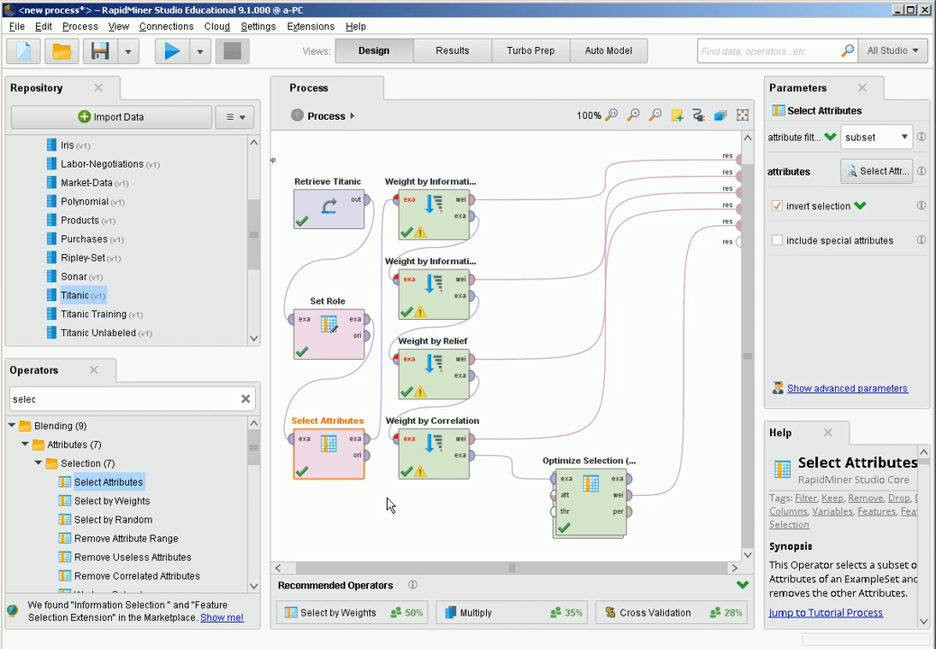
click(367, 457)
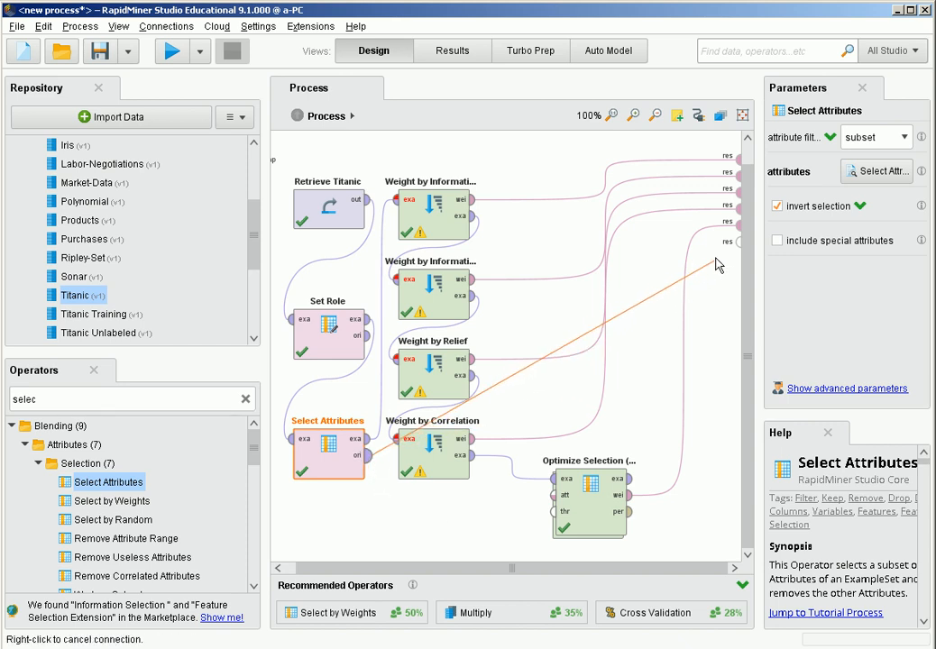
click(737, 242)
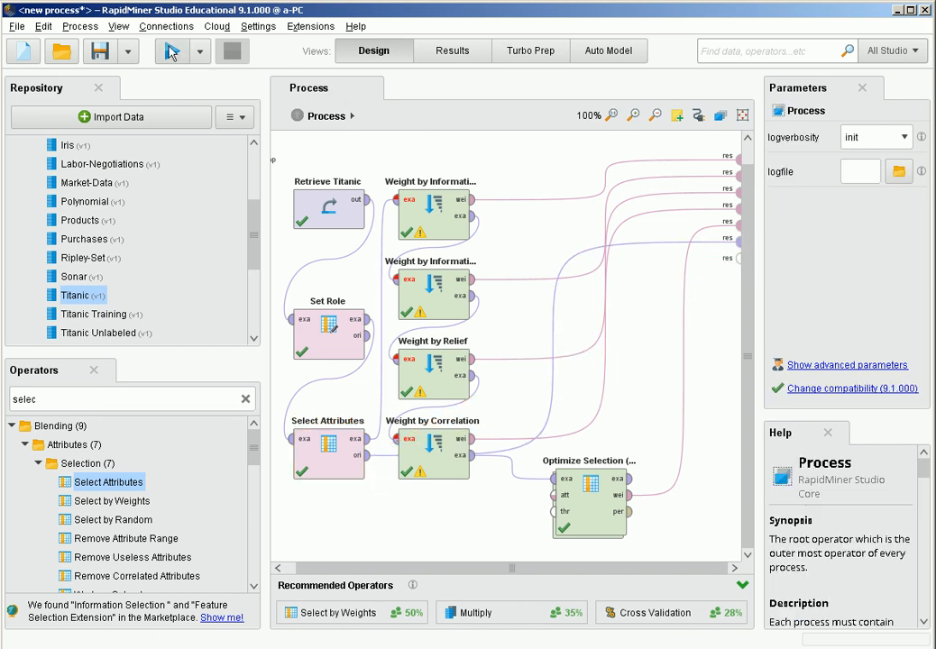
click(171, 51)
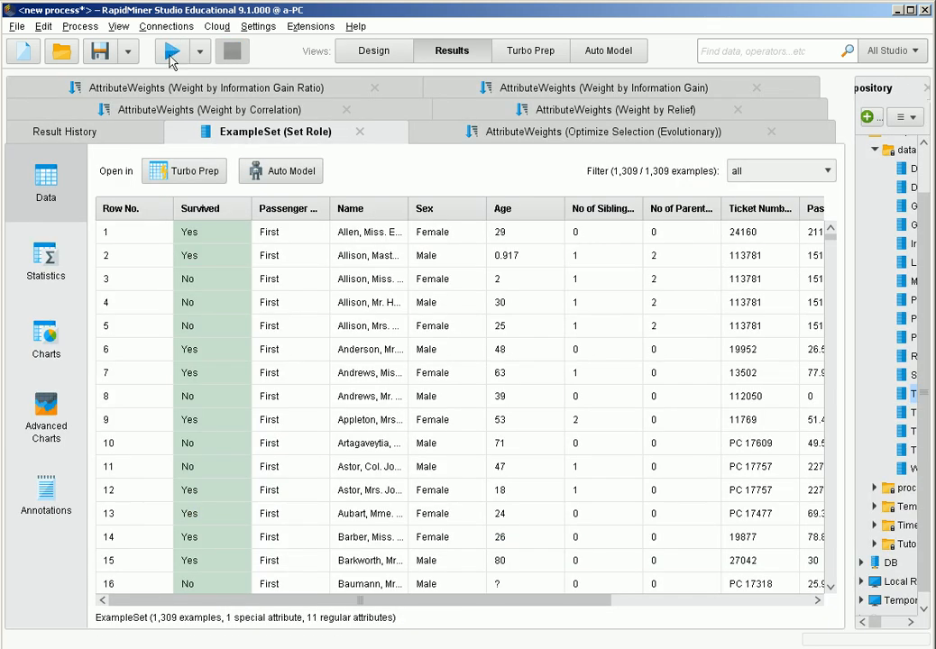
Show the Titanic example set as a scatter chart with Survived on the x-axis.
click(42, 350)
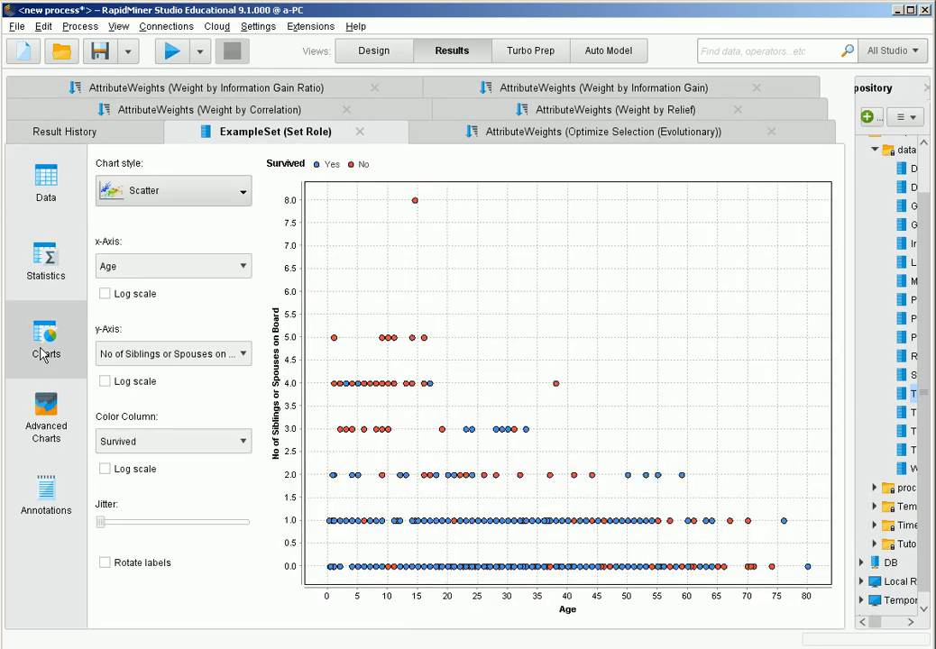
click(166, 264)
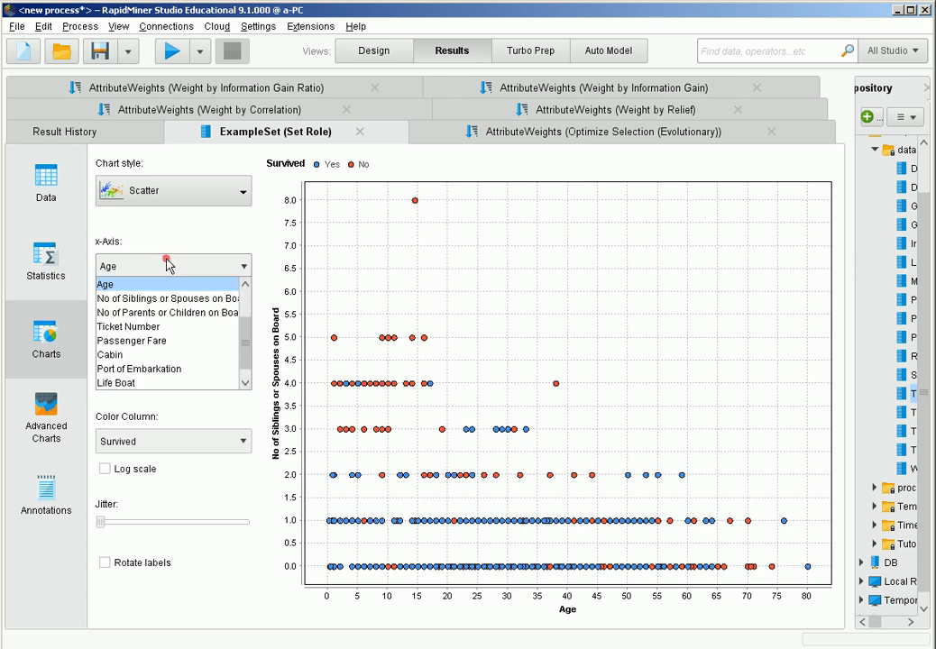
scroll(180, 333, down, 1)
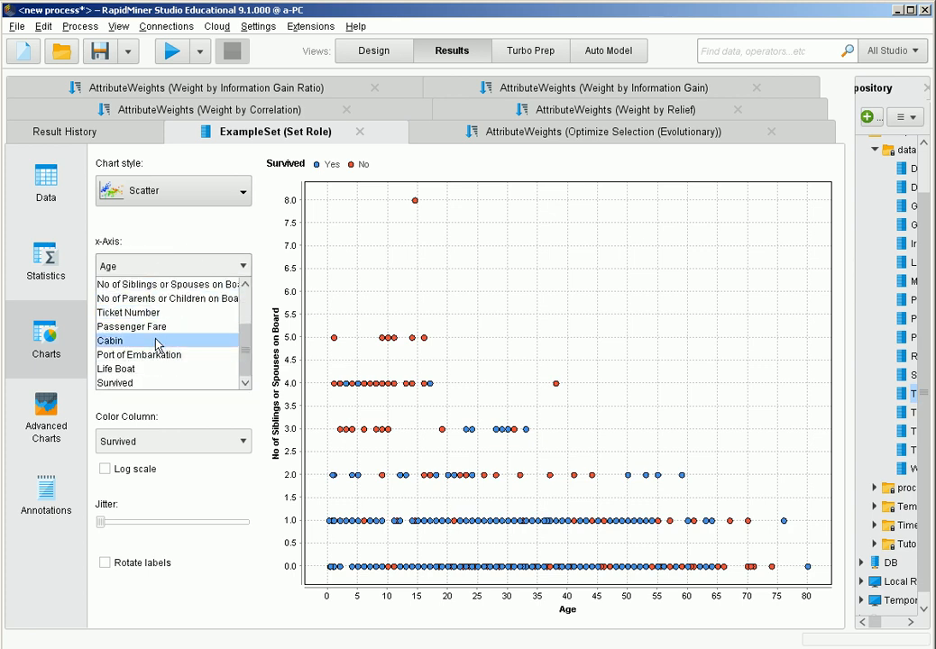
click(162, 386)
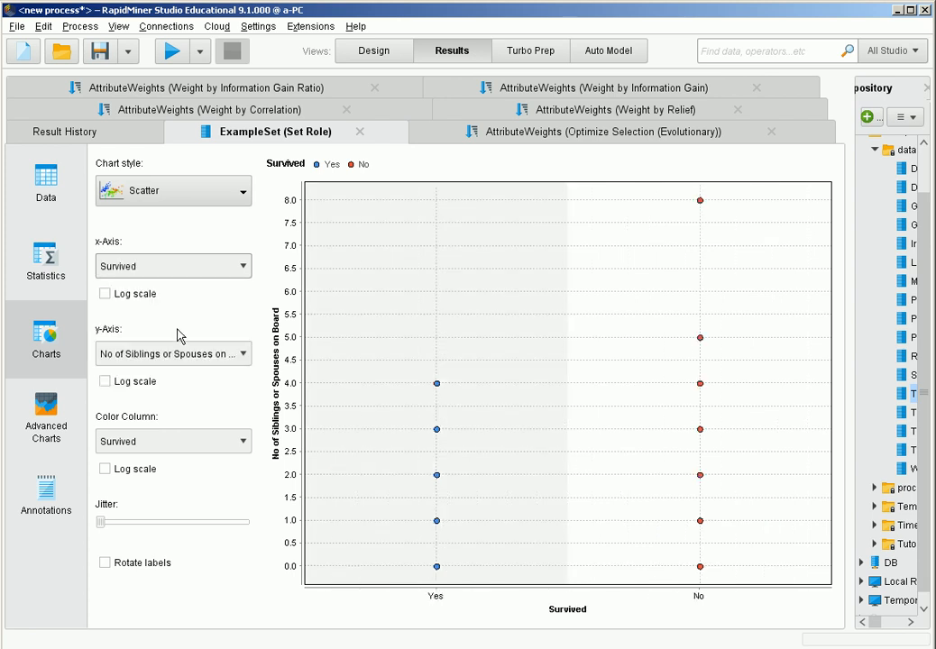
Put Sex on the scatter chart's y-axis and raise the jitter to nearly its maximum to spread the points.
click(184, 355)
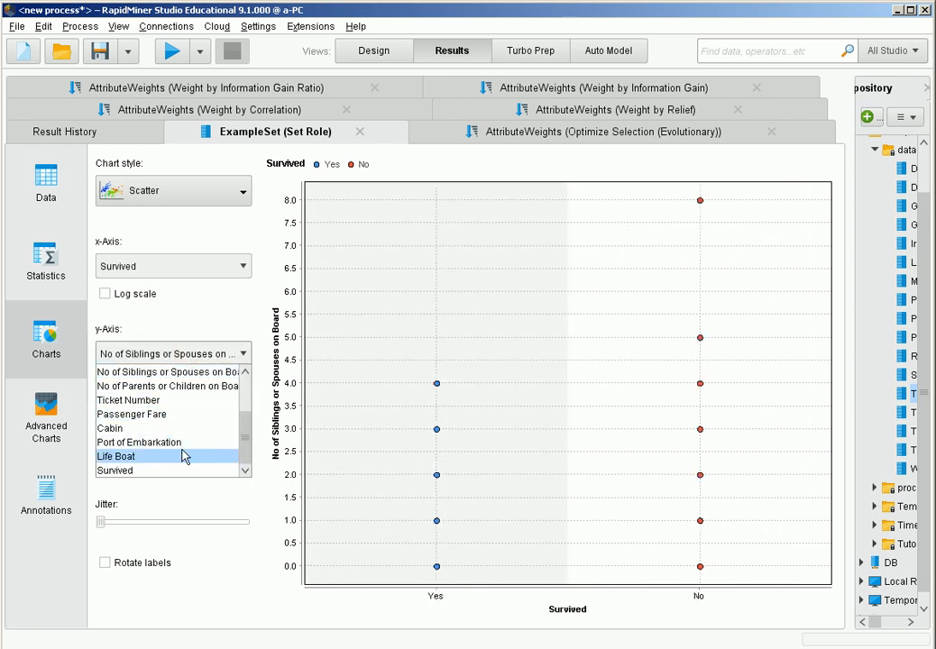
scroll(241, 441, up, 1)
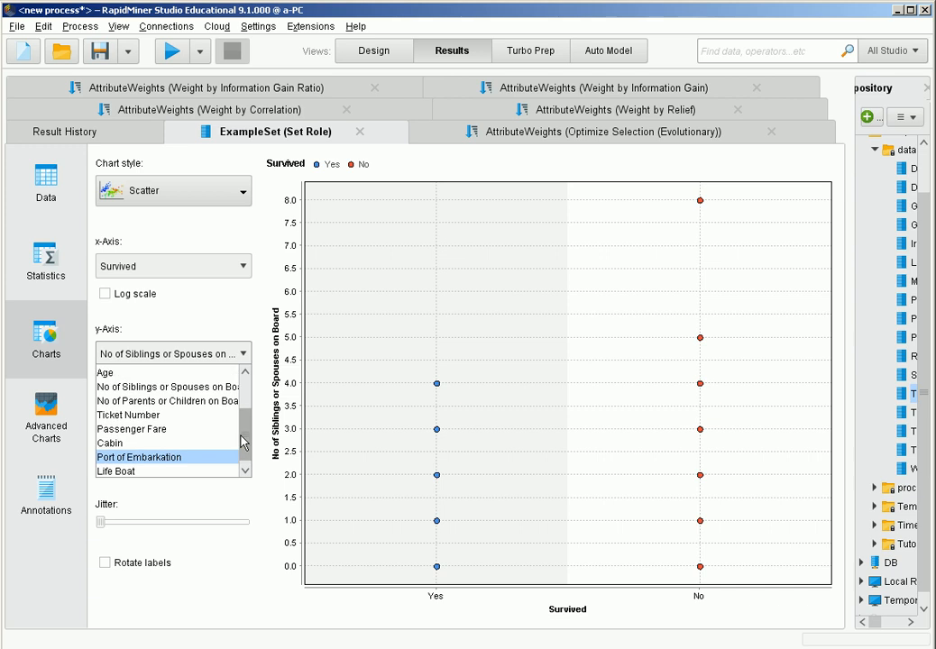
scroll(242, 442, up, 4)
click(164, 412)
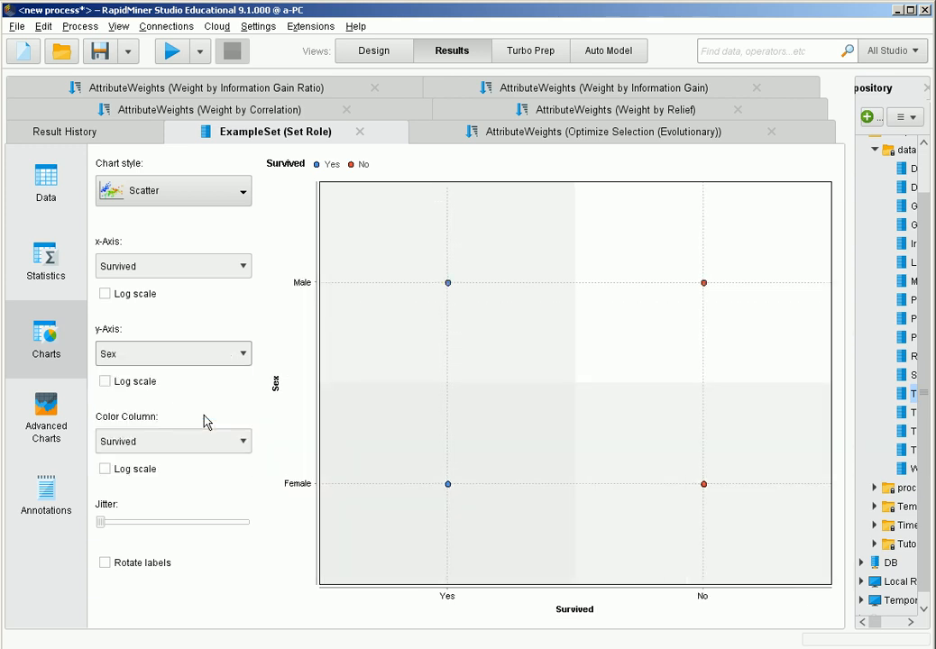
drag(101, 523, 238, 534)
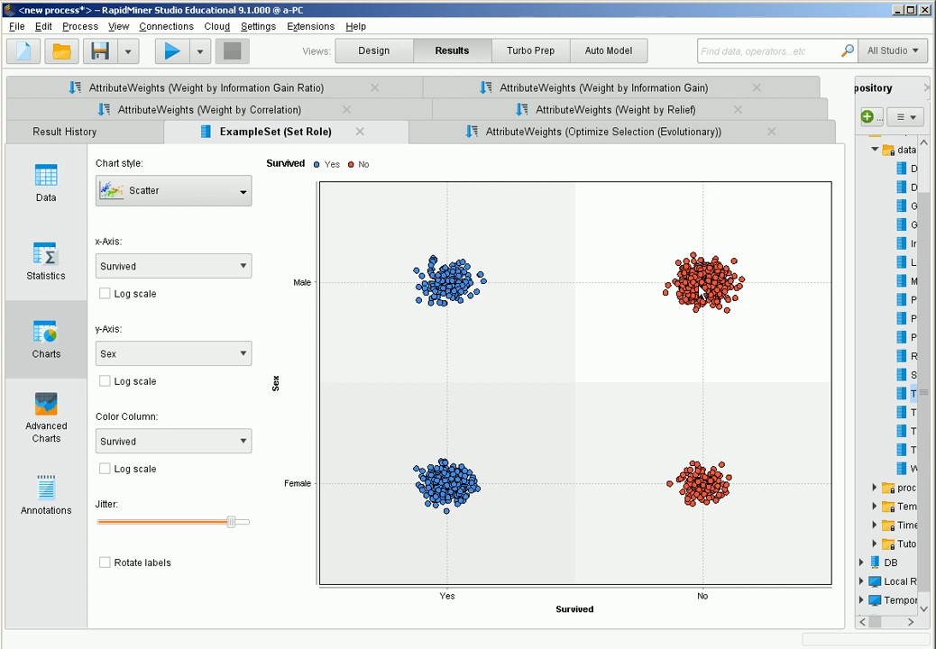
Compare the Sex attribute's weight in the Information Gain and Information Gain Ratio results.
click(631, 91)
click(139, 365)
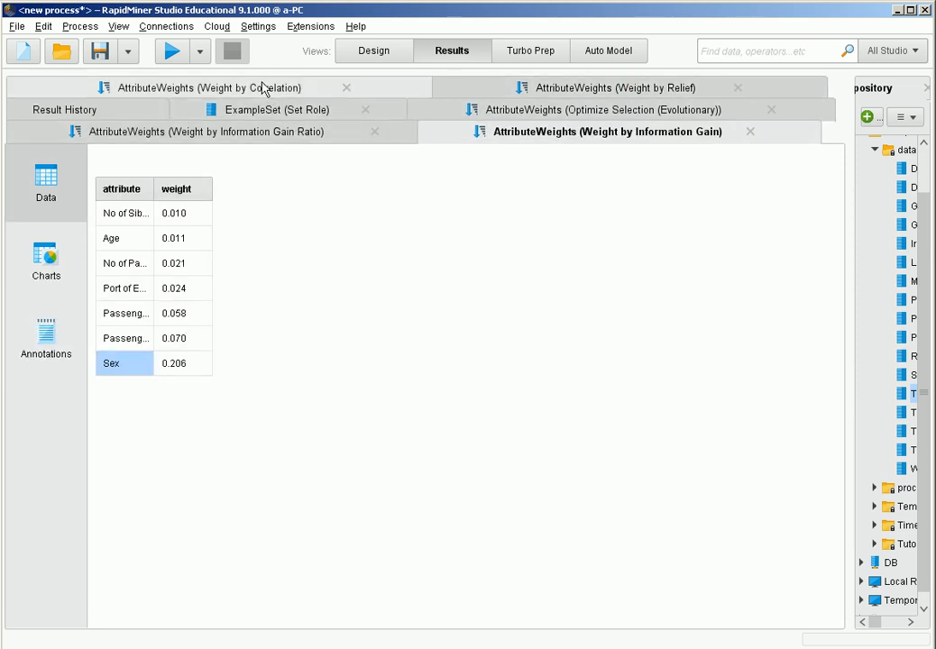
click(263, 139)
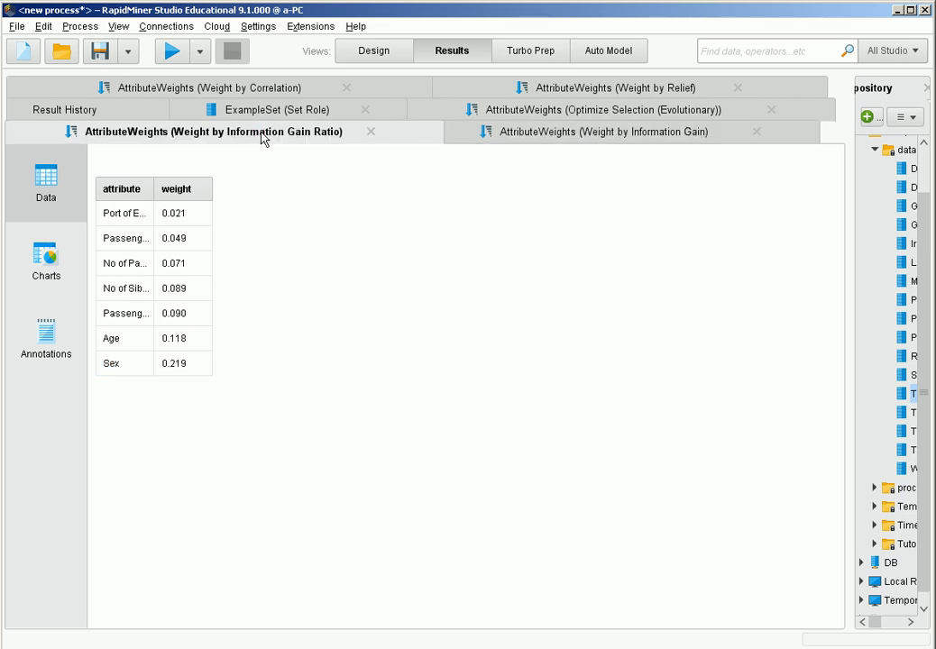
click(136, 372)
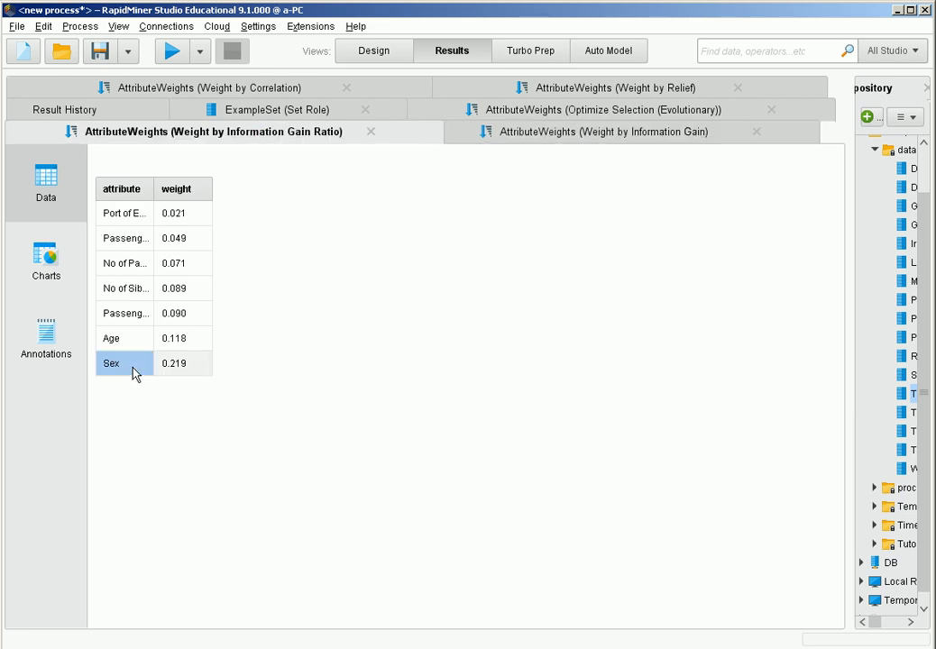
Return to the process design and select the Optimize Selection (Evolutionary) operator to view its parameters.
click(360, 58)
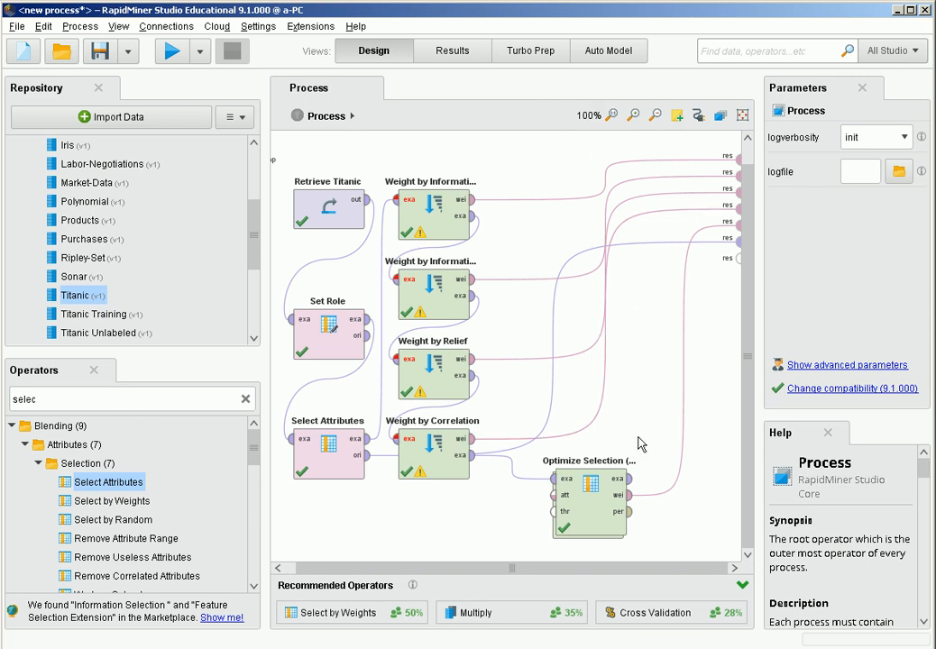
drag(661, 544, 562, 433)
drag(610, 358, 545, 326)
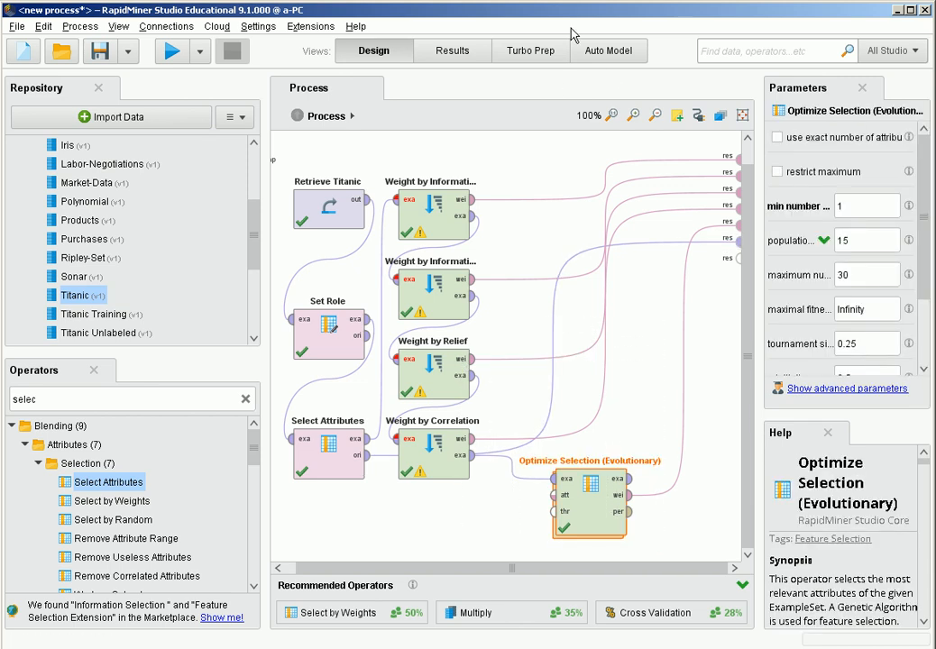
Load the Titanic sample data set into Turbo Prep.
click(531, 53)
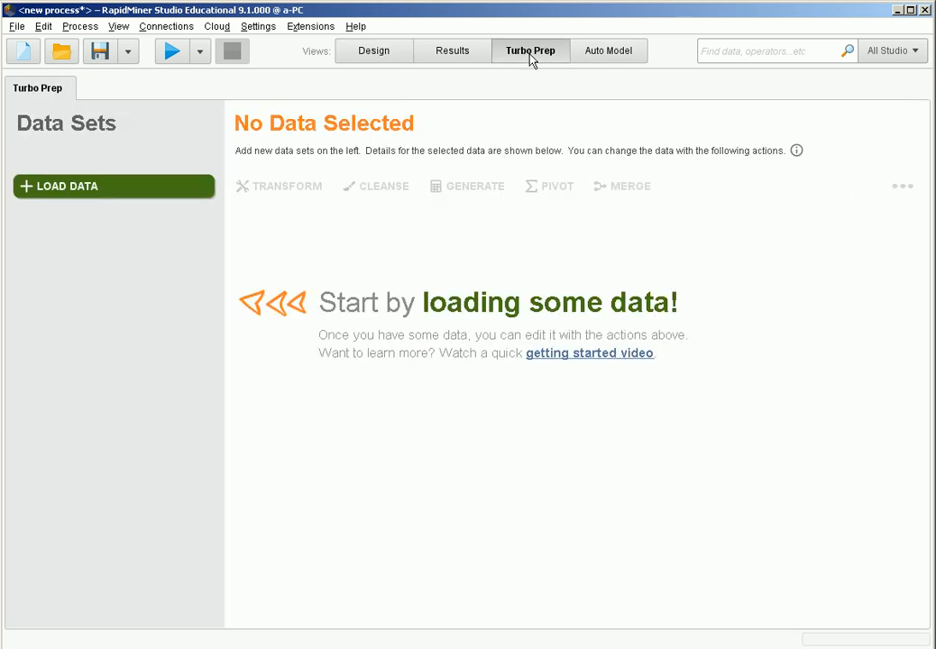
click(37, 188)
click(39, 318)
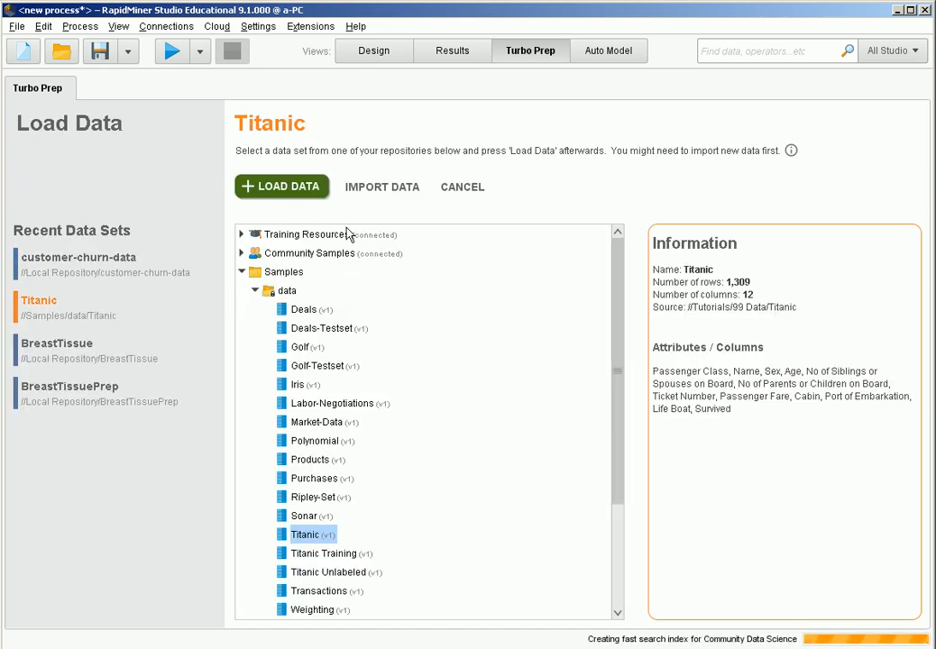
click(394, 193)
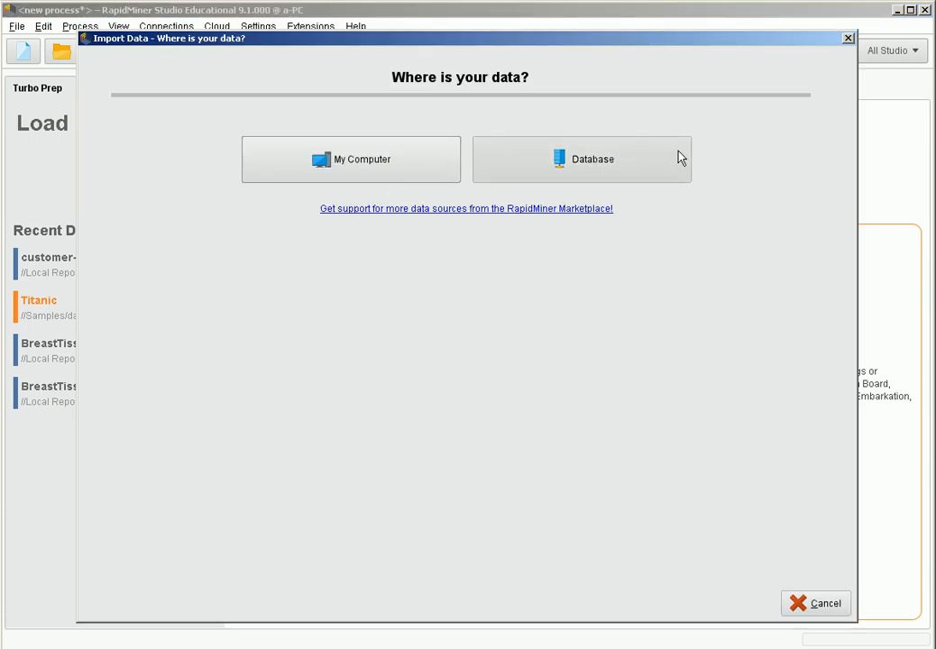
click(848, 39)
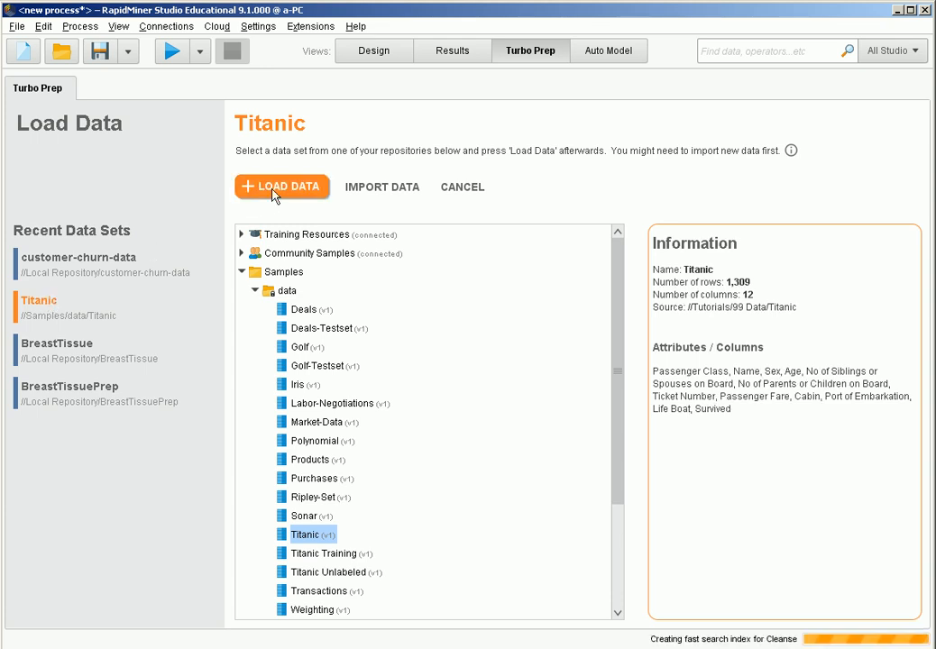
click(246, 187)
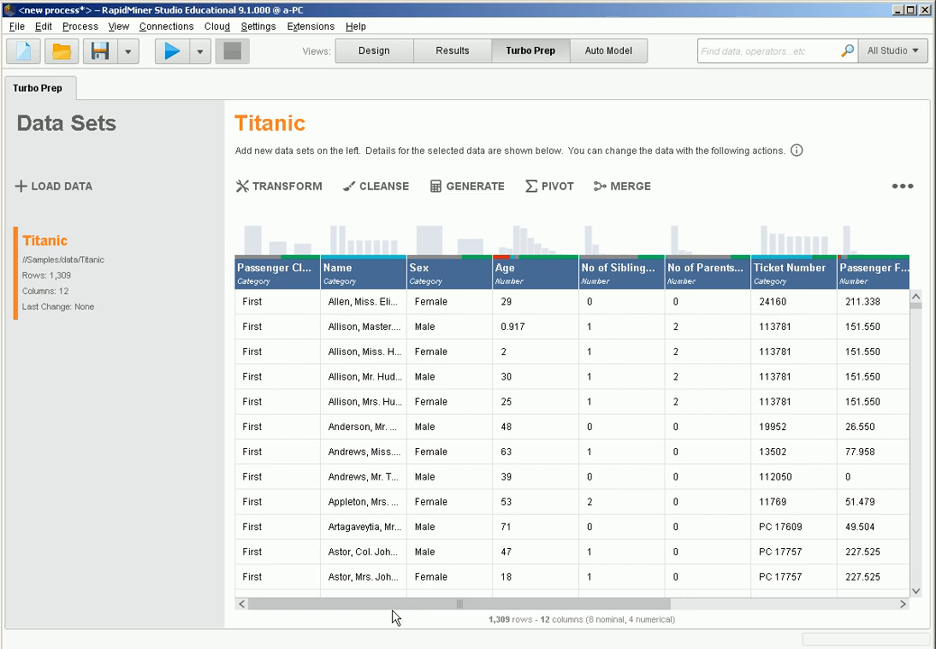
Look through all Titanic columns in Turbo Prep and examine the quality measures of the Age column.
drag(552, 610, 799, 620)
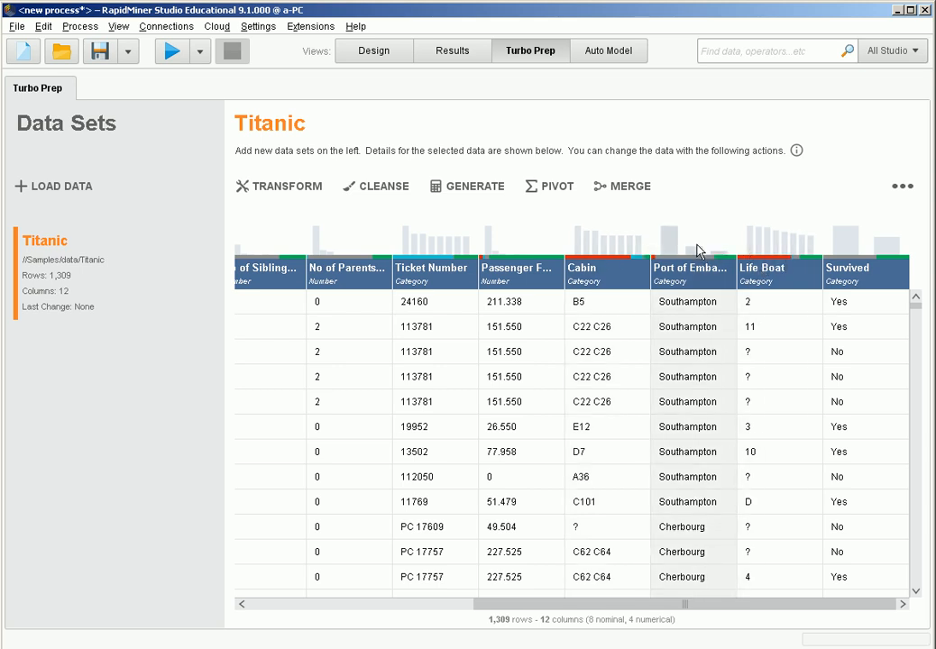
drag(679, 610, 424, 623)
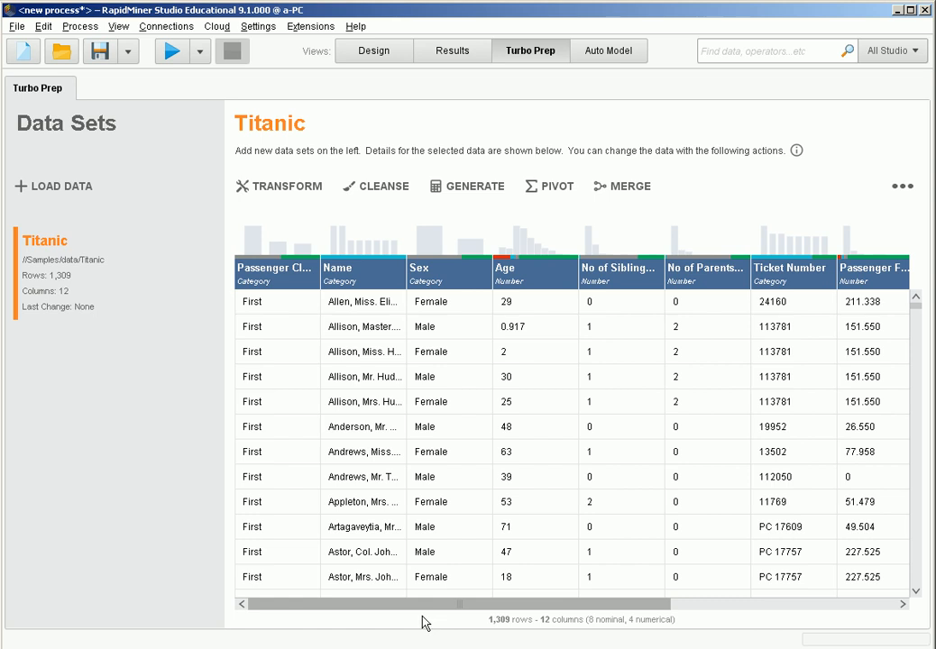
click(502, 261)
mouse_move(501, 261)
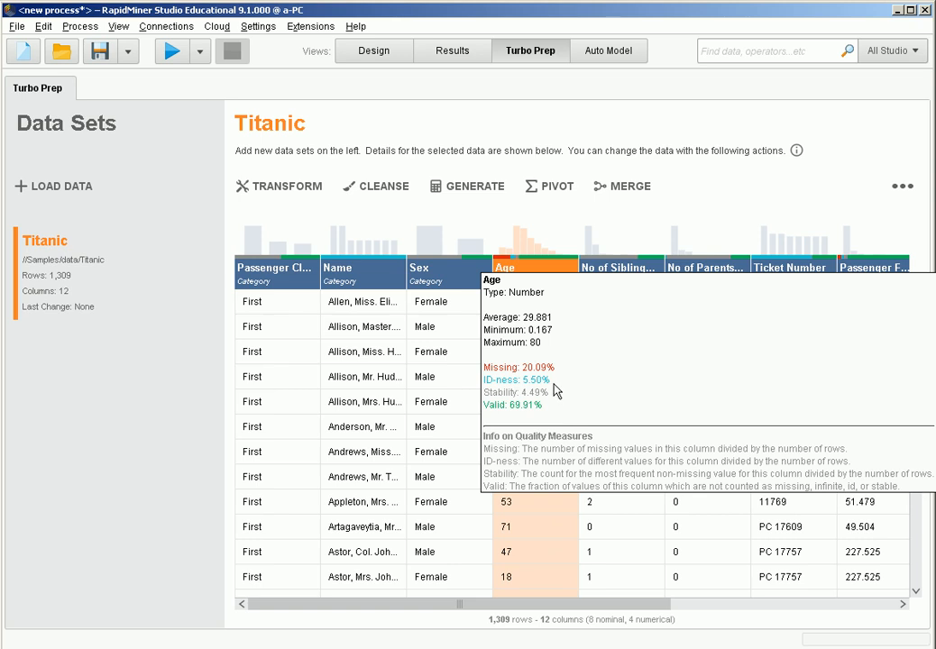
Select the Ticket Number column and examine the quality measures of the Life Boat and Cabin columns.
click(780, 269)
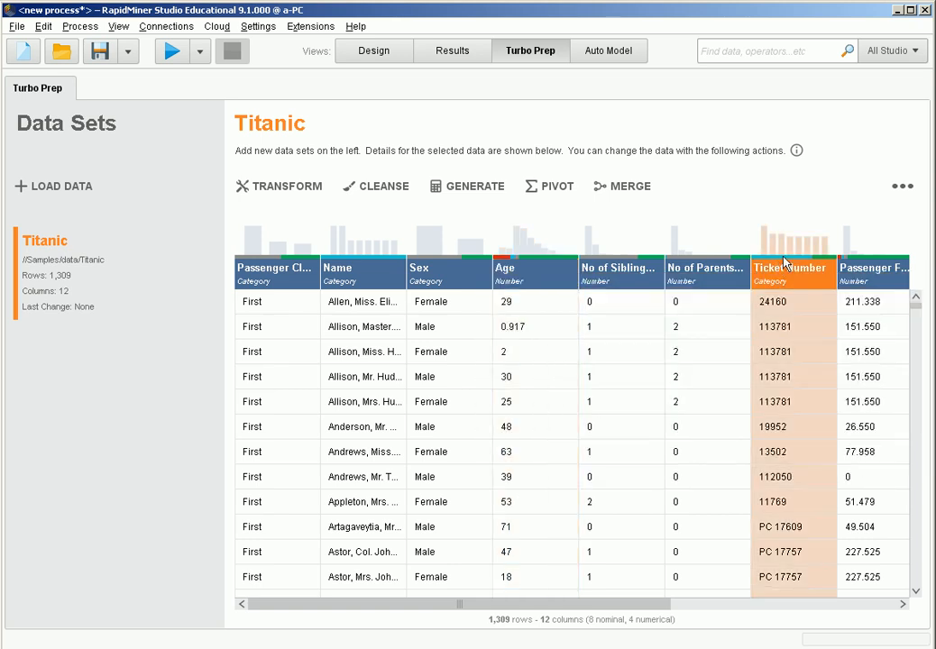
drag(639, 602, 838, 596)
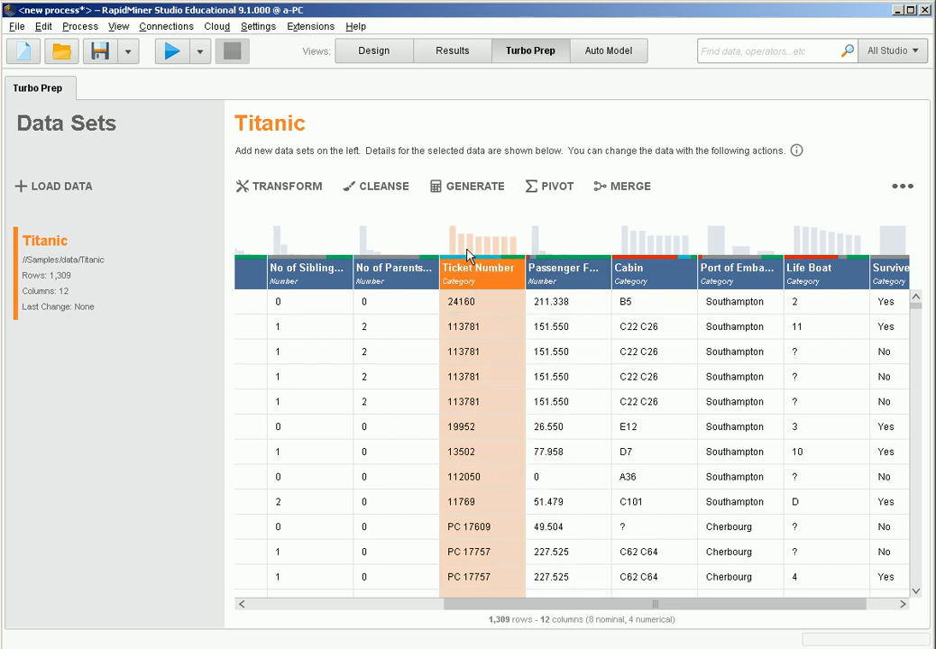
mouse_move(475, 280)
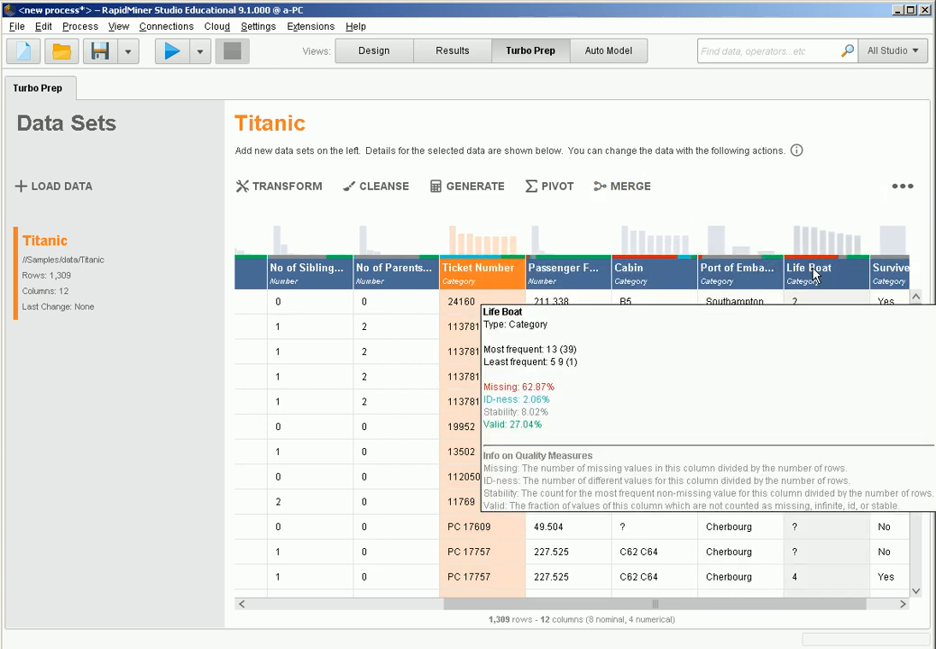
mouse_move(624, 276)
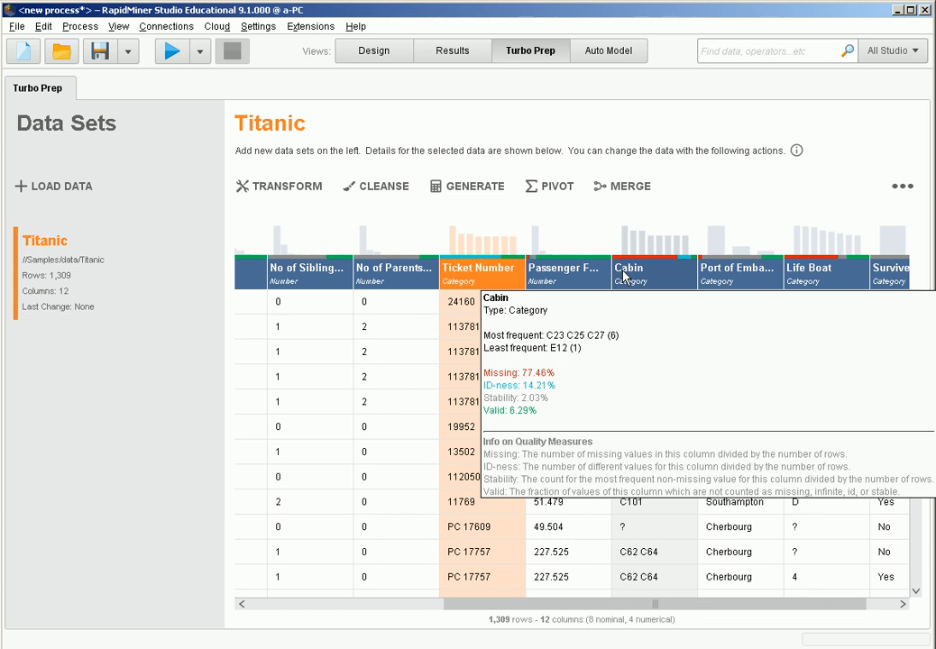
Examine the quality measures of the Life Boat, Name and Age columns, review the remaining Titanic columns, and return to the process design.
mouse_move(815, 279)
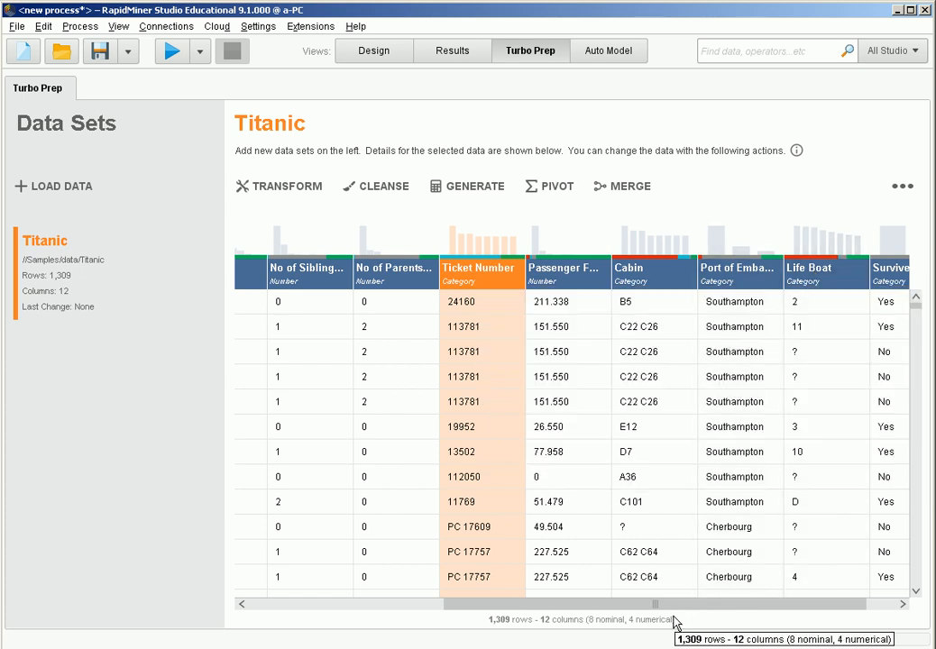
drag(655, 604, 444, 618)
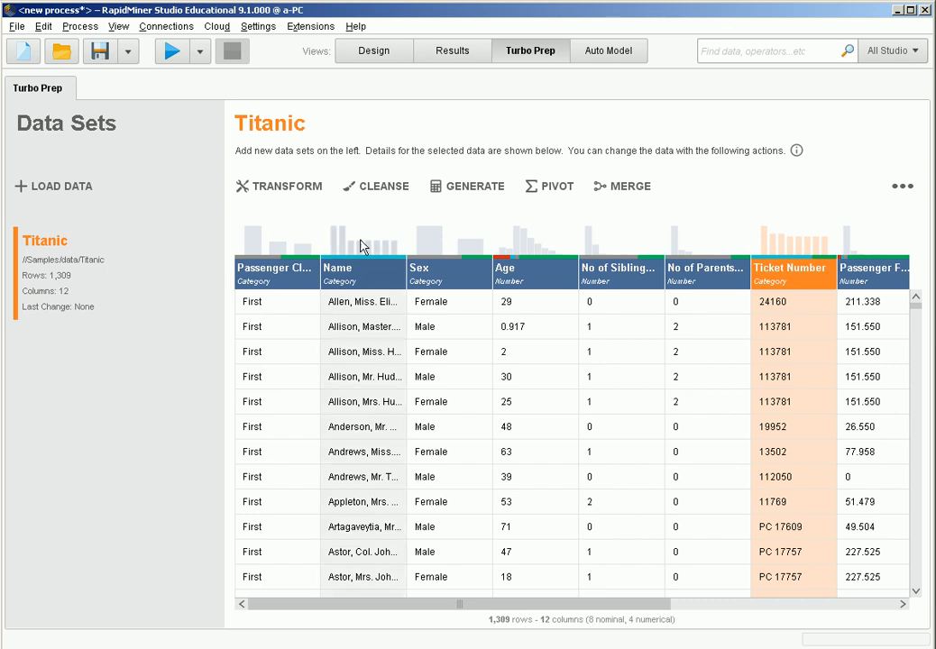
mouse_move(359, 280)
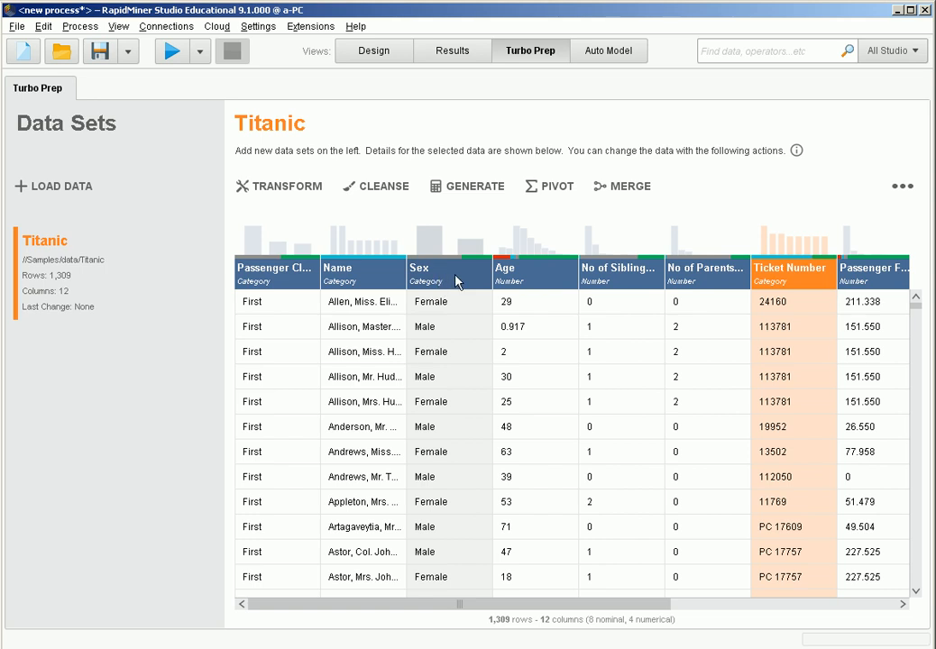
mouse_move(547, 271)
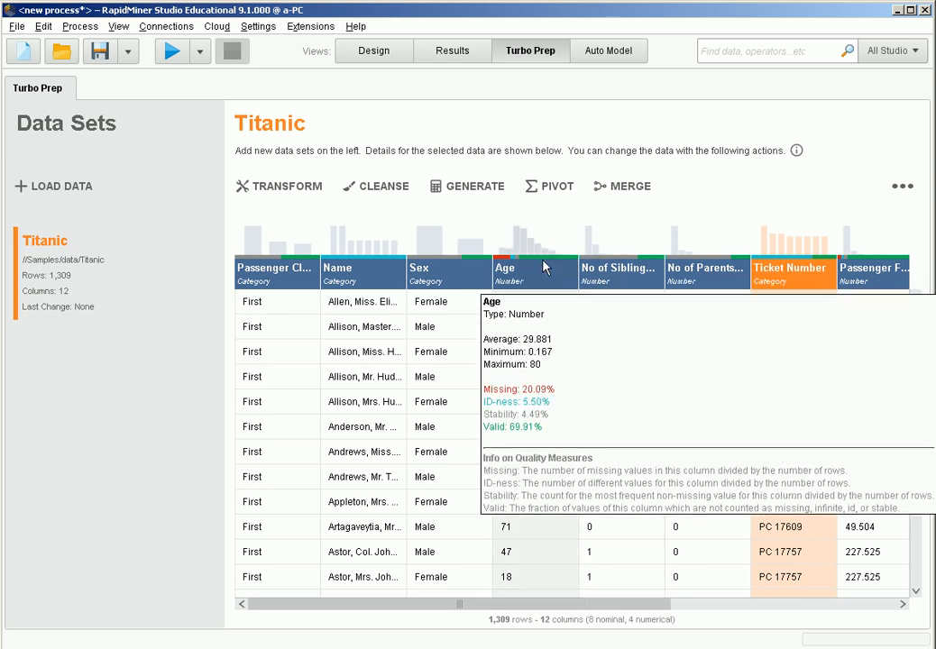
drag(639, 605, 870, 613)
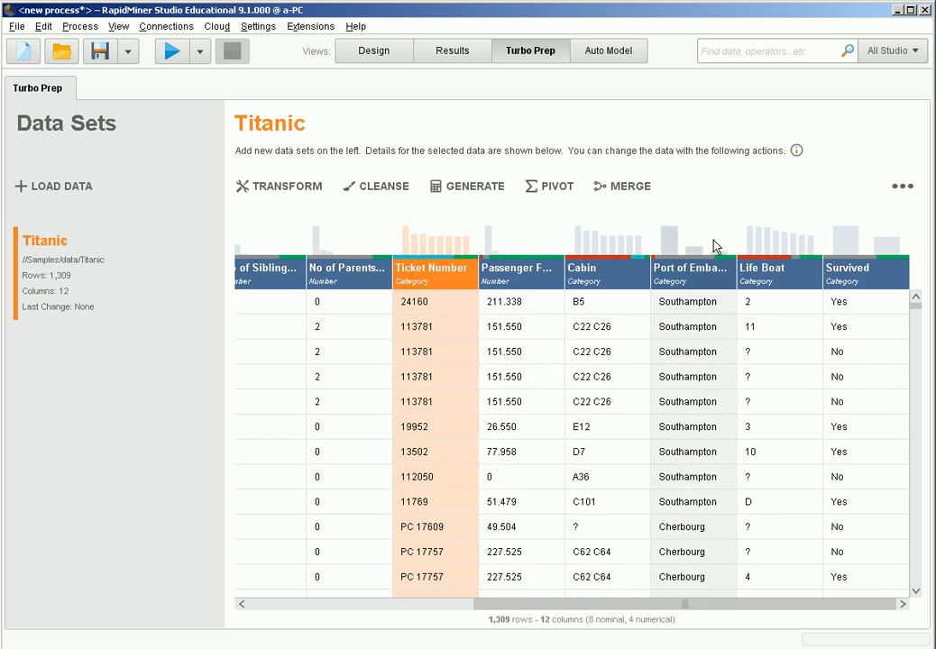
drag(602, 605, 324, 599)
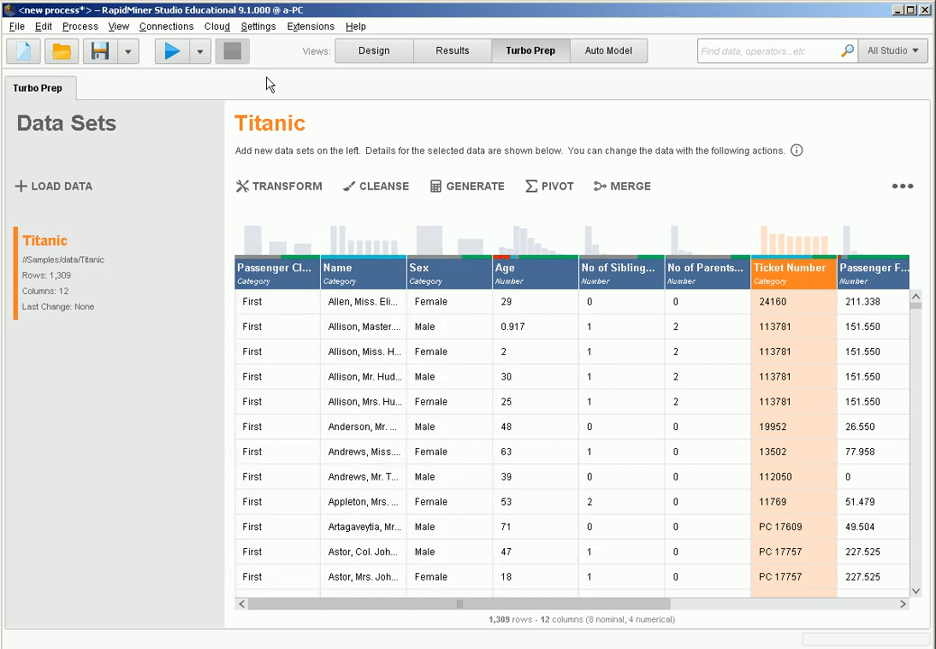
click(362, 50)
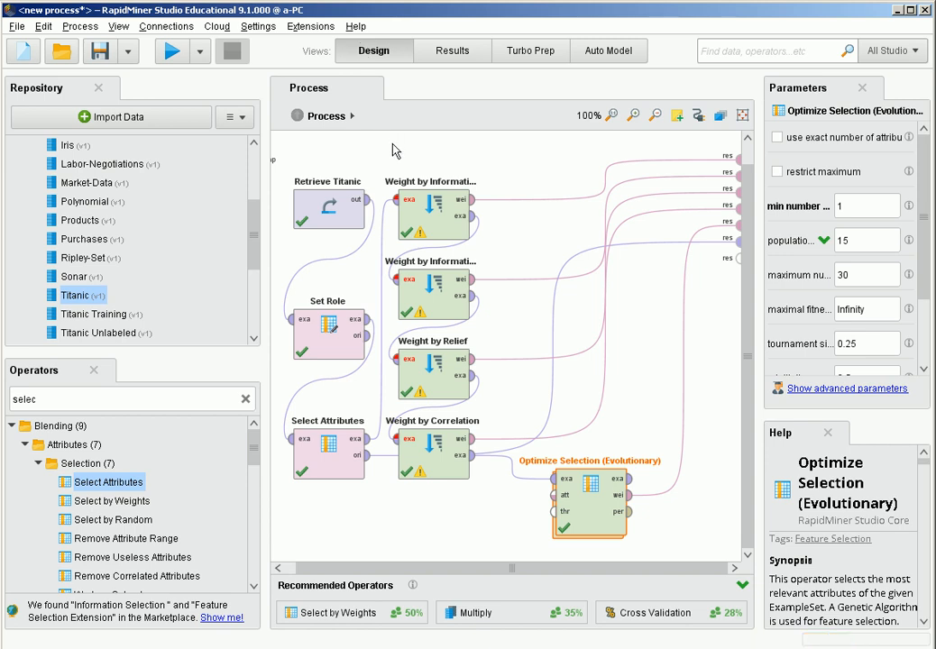